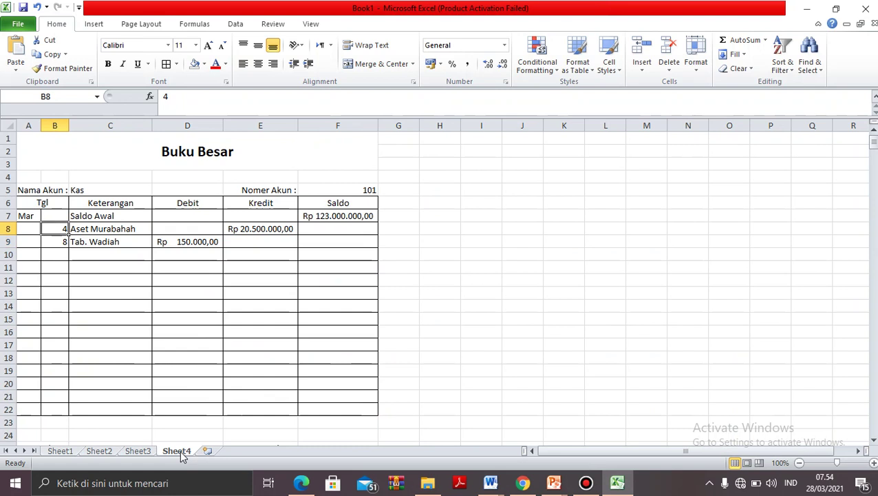
Clear the two transaction entries in B8:E9 of the Buku Besar table on Sheet4.
key("shift+Right")
key("shift+Right")
key("shift+Right")
key("shift+Down")
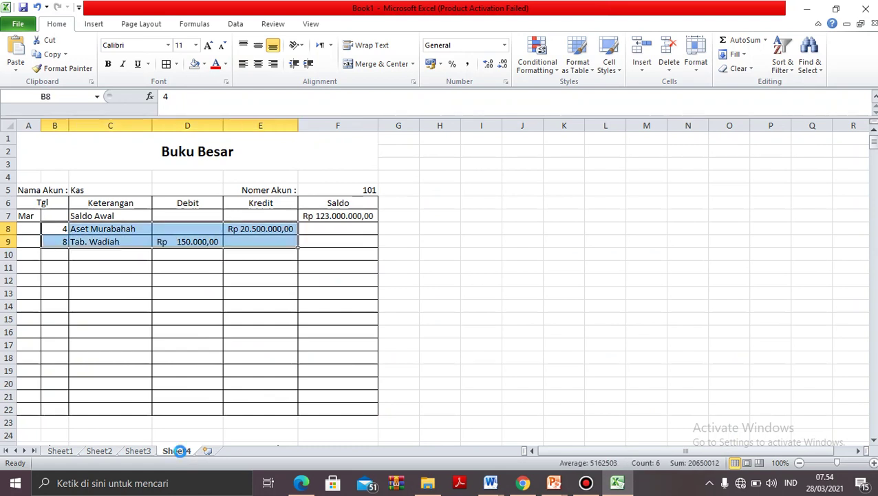
key("Delete")
Clear the opening balance amount in F7 on the Saldo Awal row of the ledger.
key("Right")
key("Right")
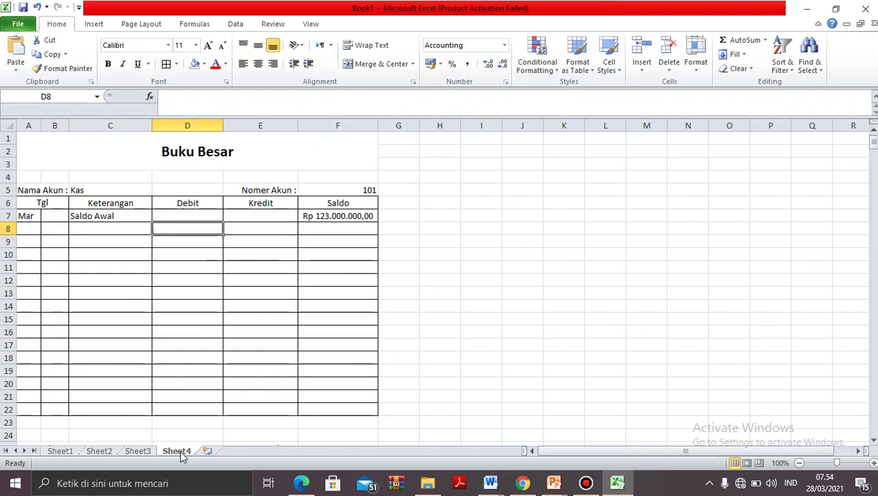
key("Right")
key("Right")
key("Up")
key("Delete")
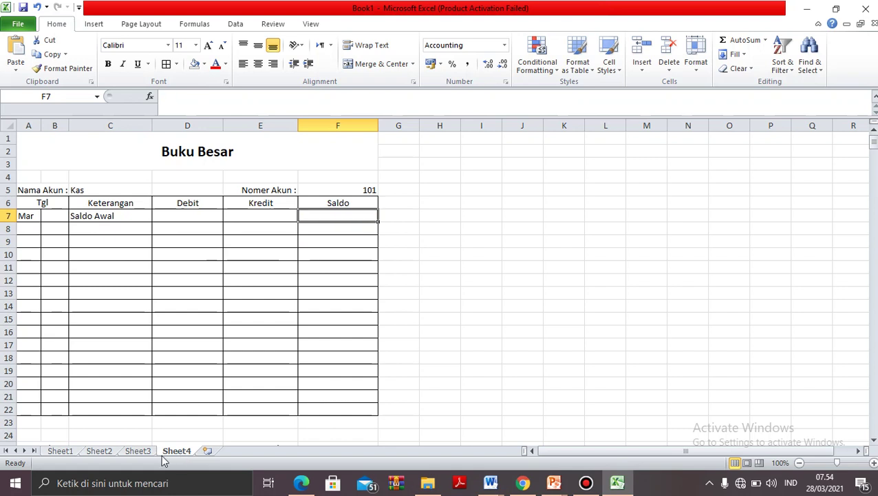
Merge and center the empty range A1:D3 above the account list on Sheet1.
left_click(57, 451)
key("Up")
key("Up")
key("Up")
key("Up")
key("Up")
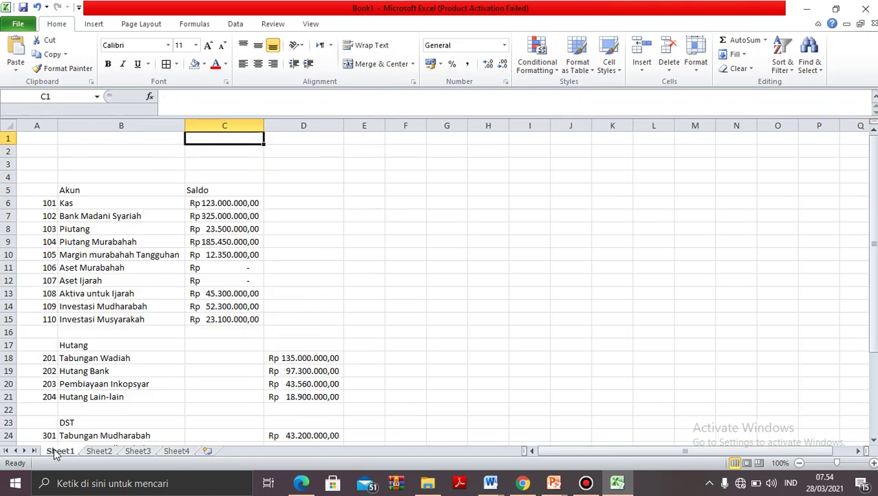
key("Left")
key("Left")
key("shift+Down")
key("shift+Down")
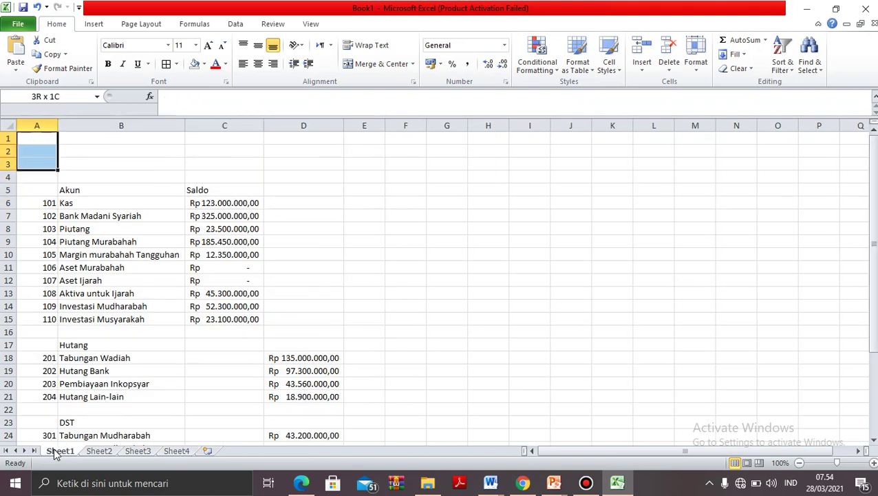
key("shift+Right")
key("shift+Right")
key("shift+Right")
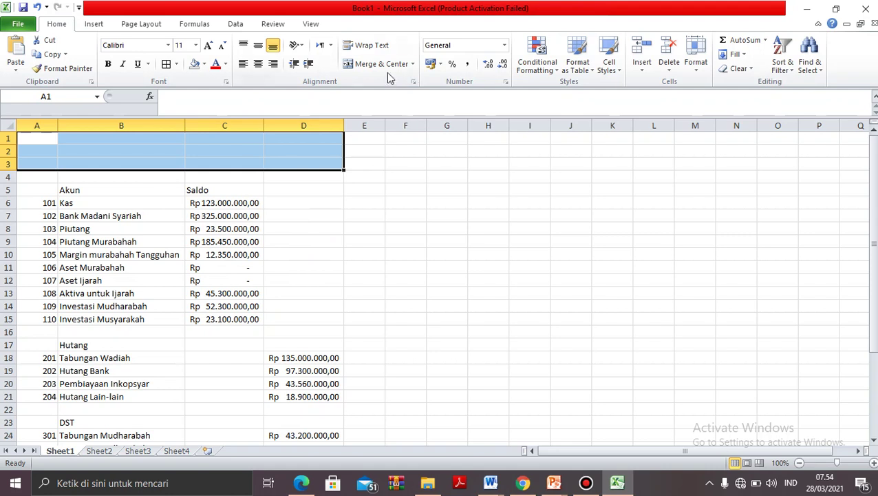
left_click(381, 64)
Enter "saldo Awal" as the title in the merged cell, aligned to the vertical middle and in bold.
type("saldo Awal")
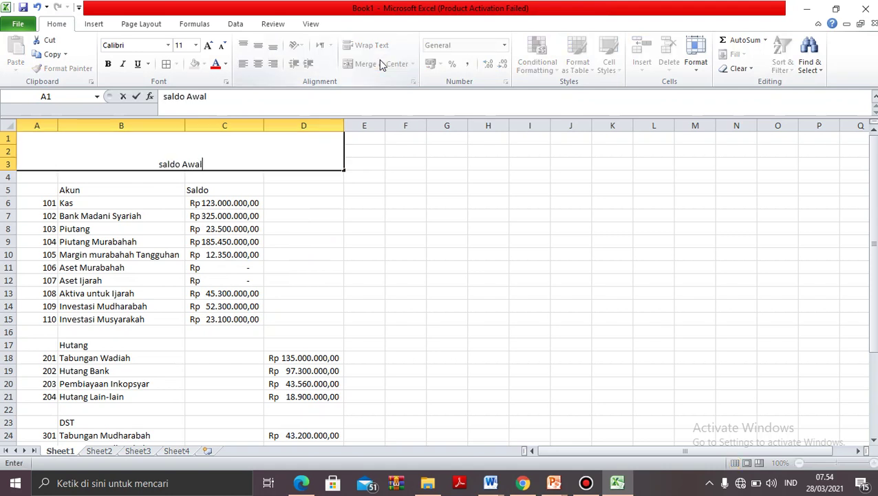
key("Return")
key("Up")
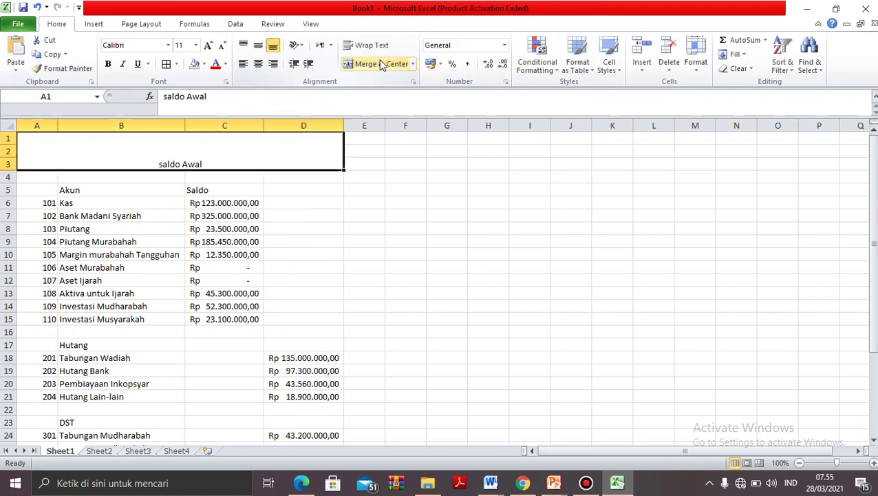
left_click(261, 46)
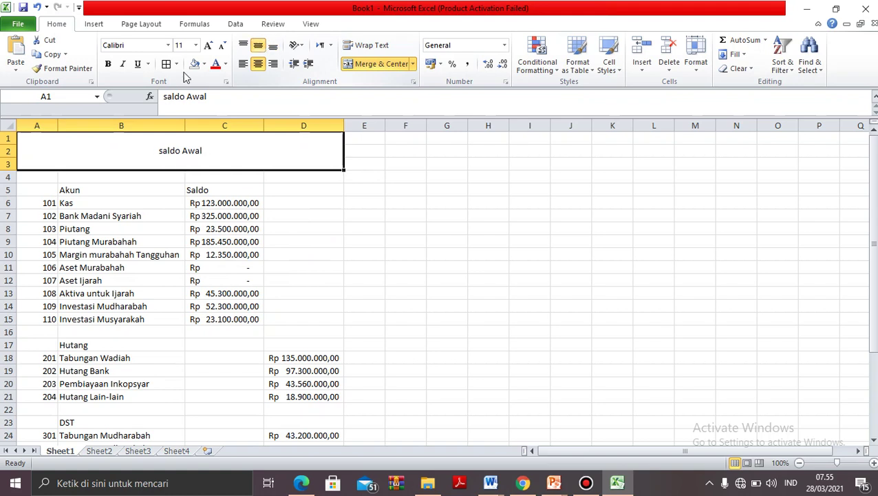
left_click(109, 64)
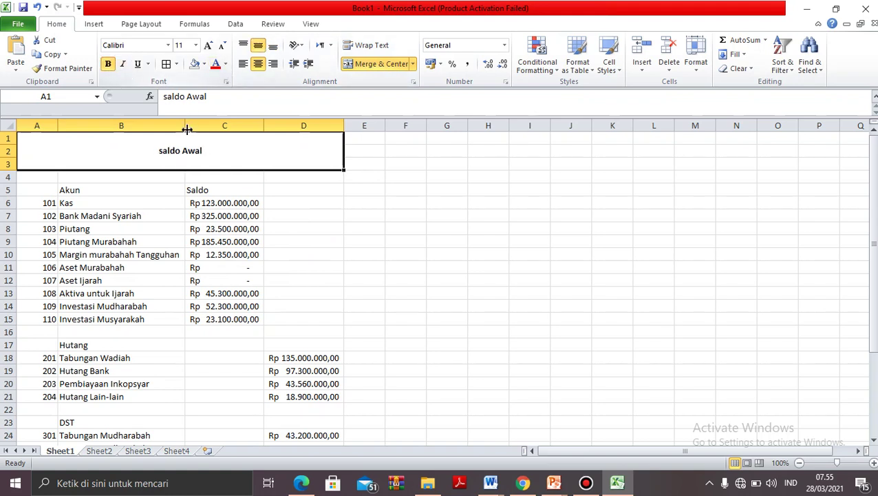
Capitalize the first letter of the title so it reads "Saldo Awal".
left_click(165, 97)
key("BackSpace")
type("S")
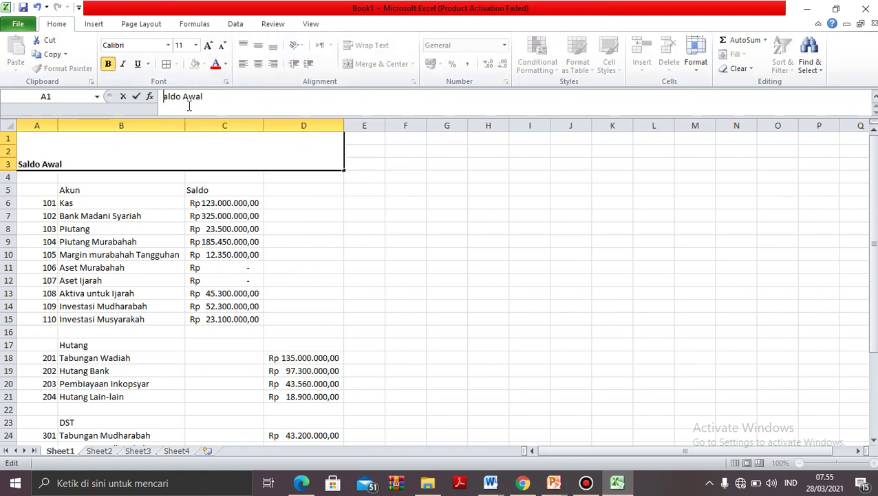
key("Return")
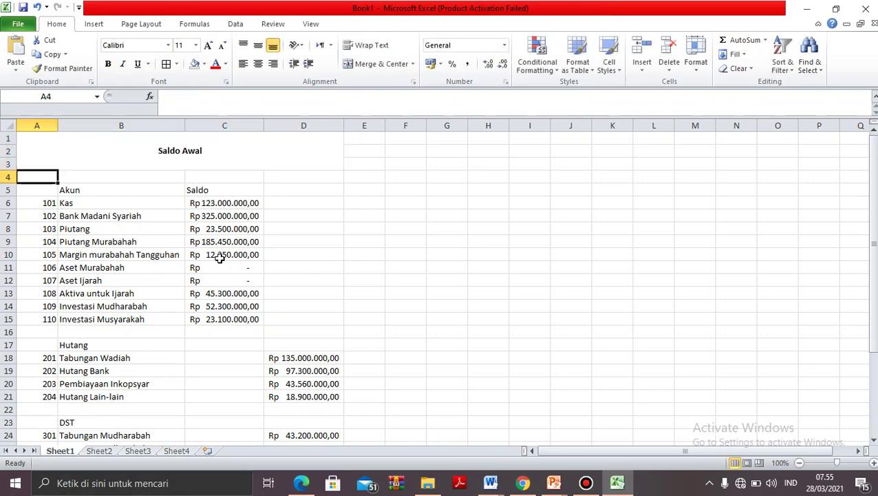
Look through the account list on Sheet1, from Kas down to the Modal accounts and back up.
key("Down")
key("Down")
key("Down")
key("Down")
key("Down")
key("Down")
key("Right")
key("Up")
key("Up")
key("Up")
key("Up")
key("Down")
key("Down")
key("Down")
key("Down")
key("Down")
key("Down")
key("Down")
key("Down")
key("Down")
key("Down")
key("Down")
key("Down")
key("Down")
key("Down")
key("Down")
key("Down")
key("Down")
key("Down")
key("Down")
key("Down")
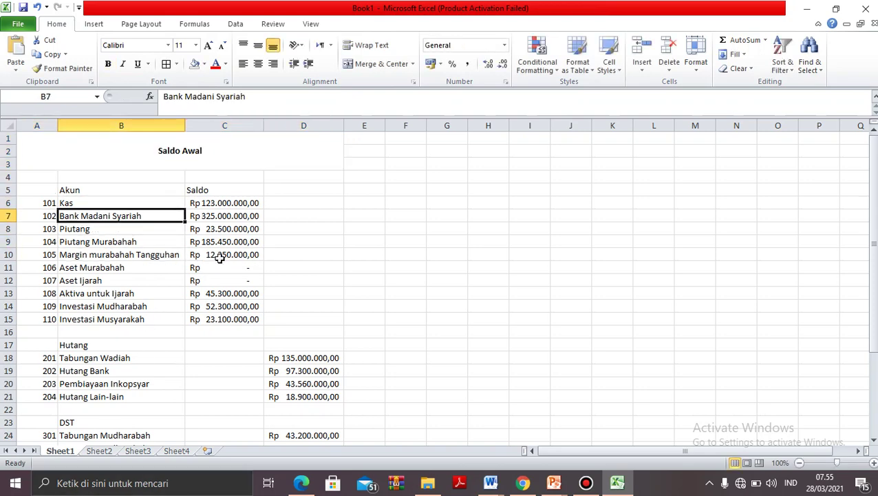
key("Up")
key("Up")
key("Up")
key("Up")
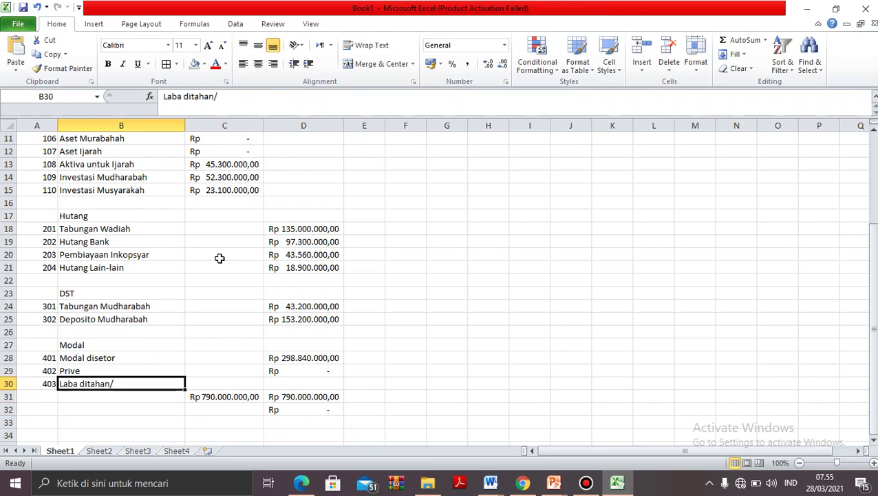
key("Up")
key("Up")
key("Up")
key("Up")
key("Up")
key("Up")
key("Up")
key("Up")
key("Up")
key("Up")
key("Up")
key("Up")
key("Up")
key("Up")
key("Up")
key("Up")
key("Up")
key("Up")
key("Up")
key("Up")
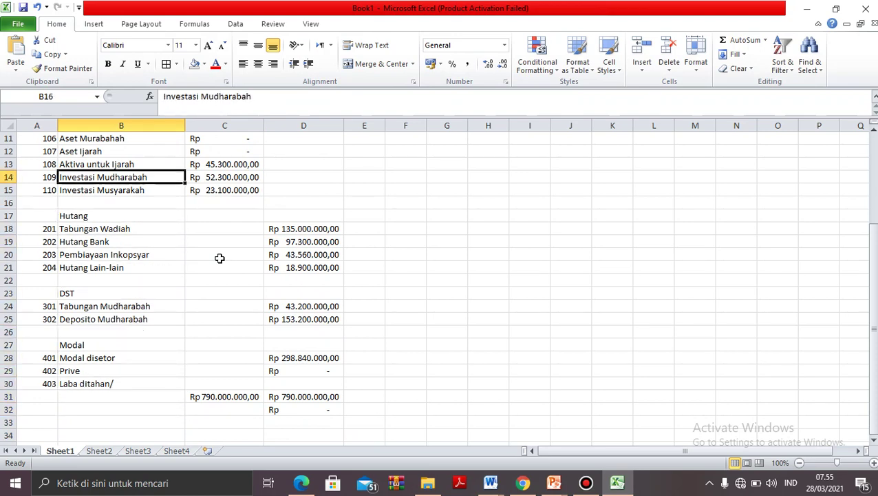
key("Down")
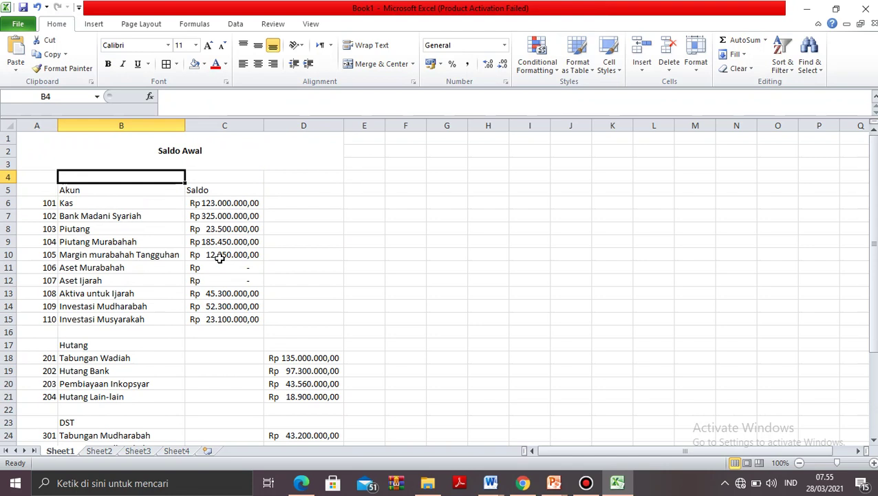
key("Down")
key("Down")
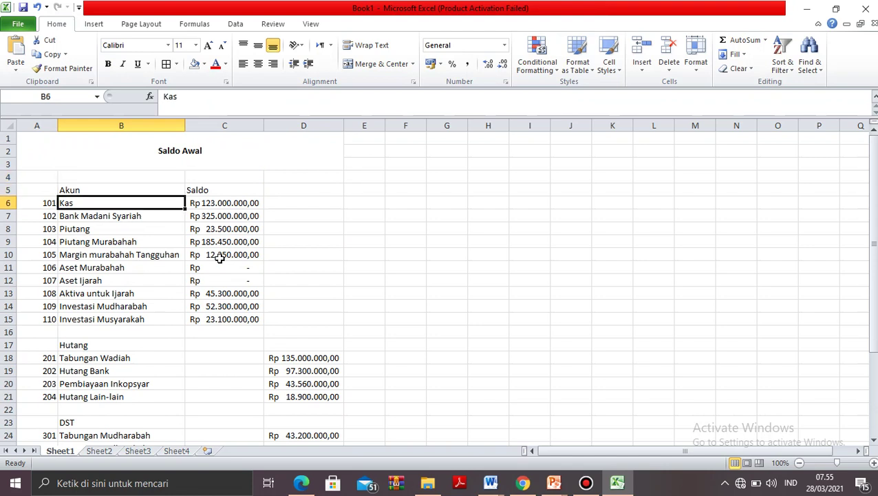
Enter the column headings "Nomer Akun" in A5 and "Nama Akun" in B5 of the account list.
key("Left")
key("Up")
type("Na")
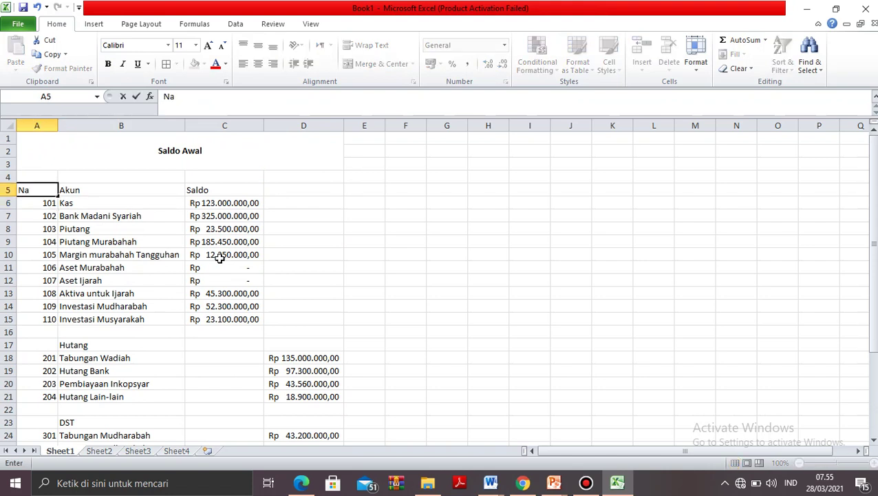
key("BackSpace")
type("omer Akun")
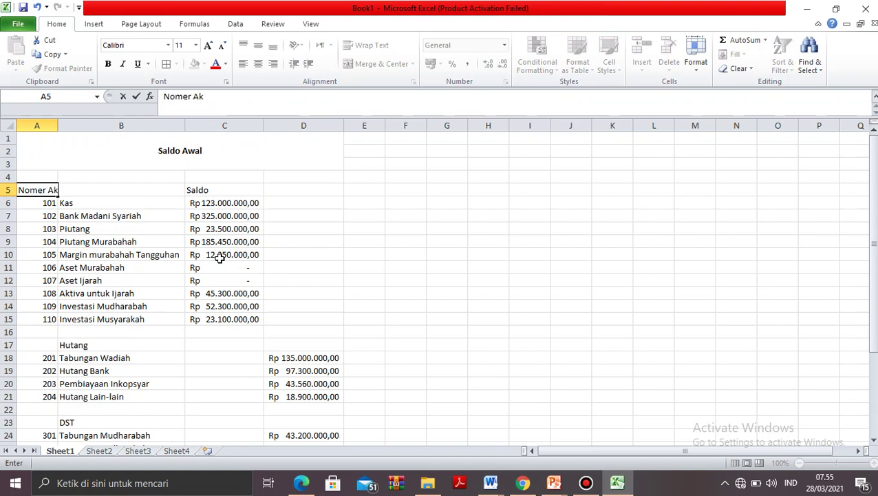
key("Tab")
type("Nama")
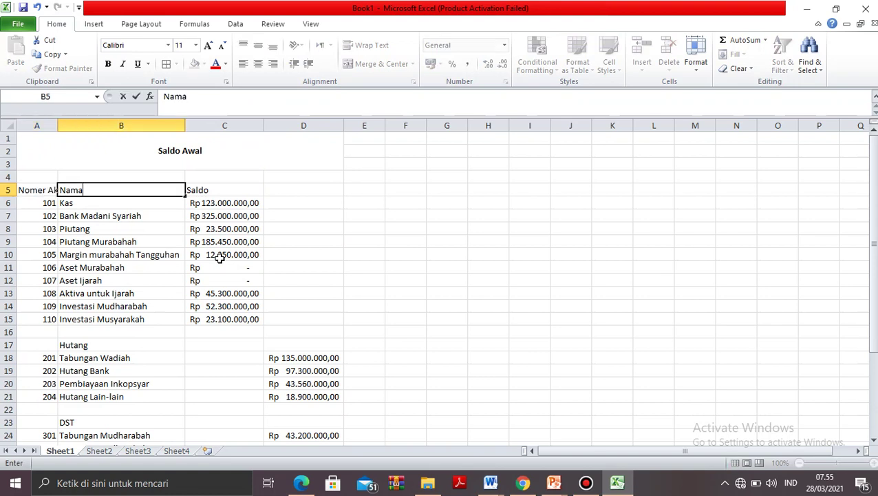
type(" Akun")
key("Return")
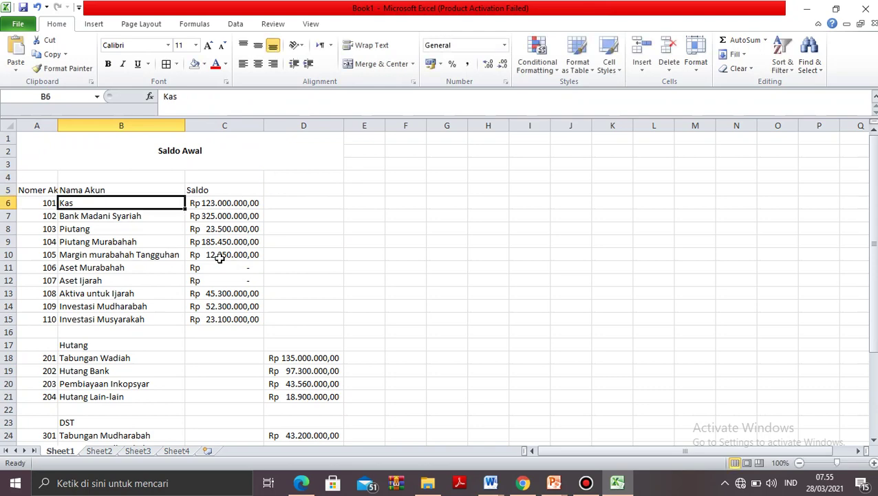
Review the dated transaction list in the No, Tgl and Transaksi columns on Sheet2.
left_click(204, 217)
left_click(100, 450)
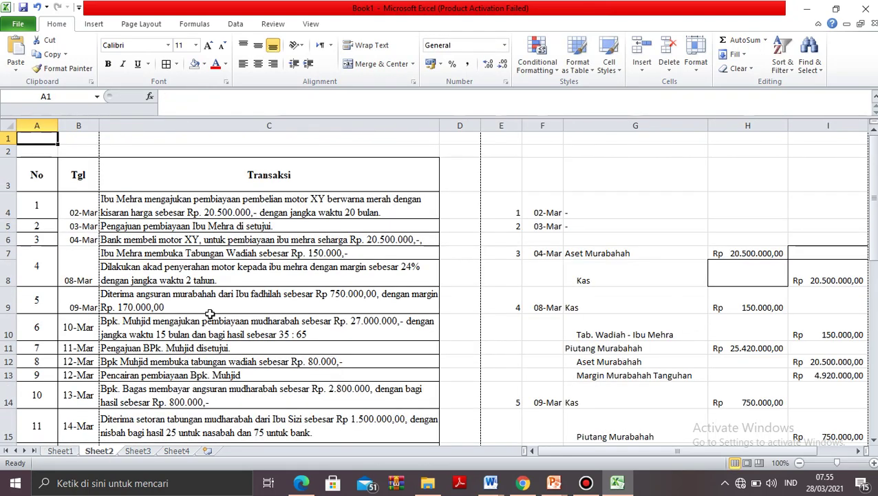
key("Down")
key("Down")
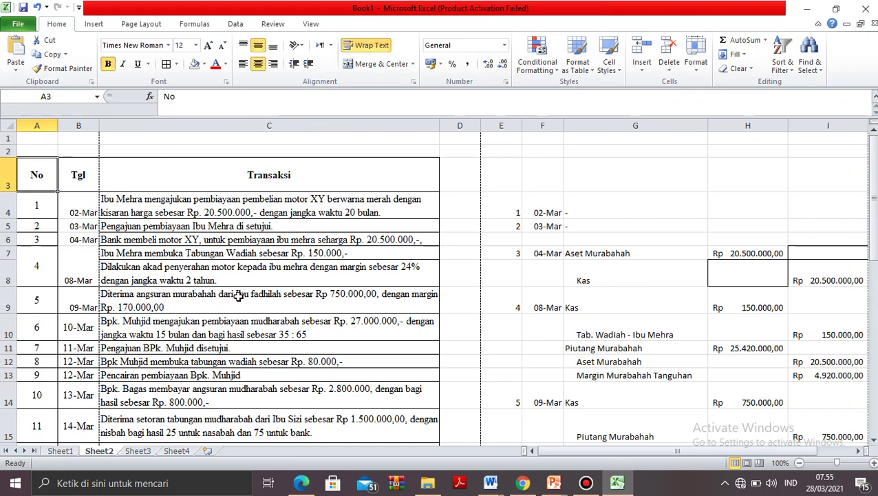
key("shift+Right")
key("shift+Right")
key("shift+Down")
key("shift+Down")
key("shift+Down")
key("shift+Down")
key("shift+Down")
key("shift+Down")
key("shift+Down")
key("shift+Down")
key("shift+Down")
key("shift+Down")
key("shift+Down")
key("shift+Down")
key("shift+Down")
key("shift+Down")
key("shift+Down")
key("shift+Down")
key("shift+Down")
key("shift+Down")
key("shift+Down")
key("shift+Down")
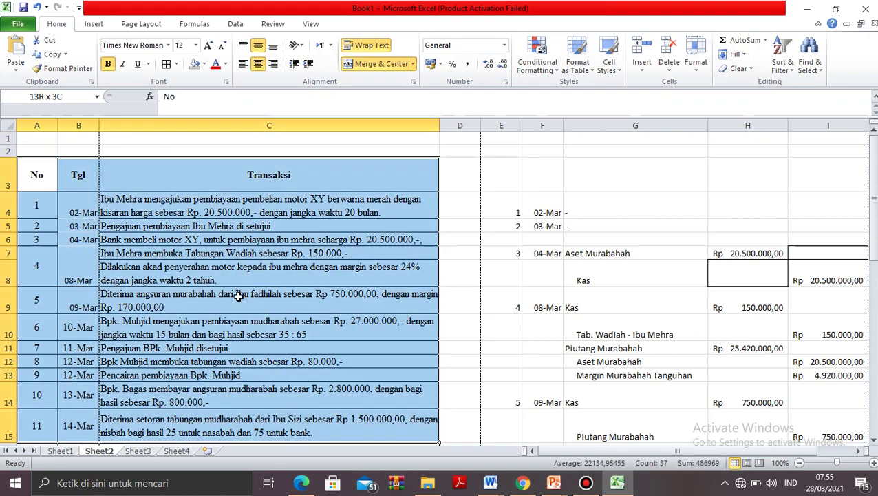
Examine the Jurnal Umum table on Sheet3, going through its numbered entries from the header downward.
left_click(139, 450)
left_click(264, 195)
key("Up")
key("Up")
key("Up")
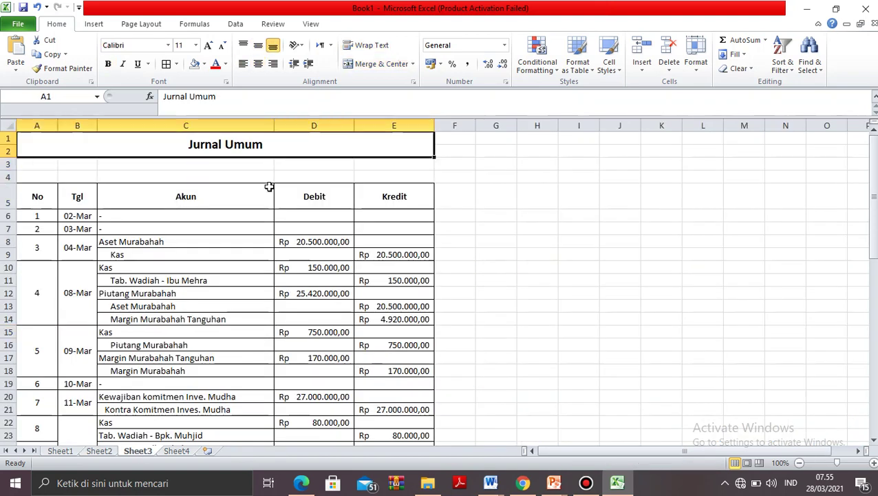
key("Down")
left_click(270, 189)
key("Left")
key("Left")
key("shift+Down")
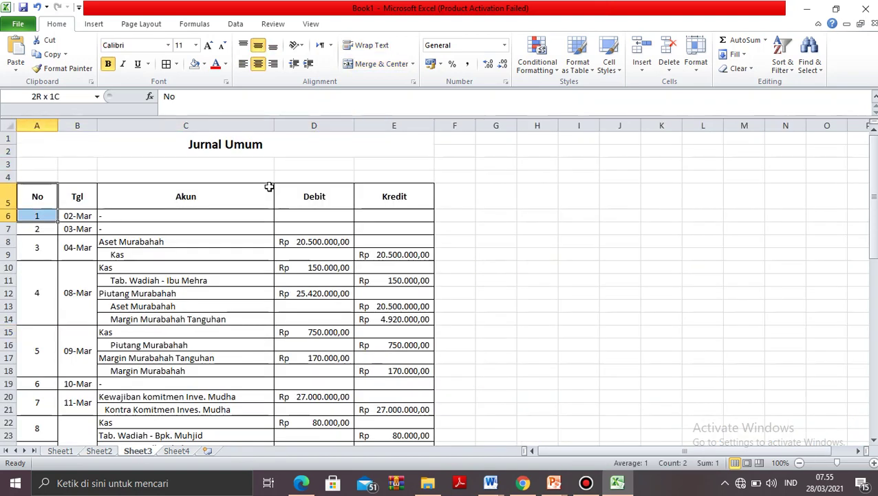
key("shift+Down")
key("shift+Down")
key("shift+Down")
key("shift+Down")
key("shift+Down")
key("shift+Down")
key("shift+Down")
key("shift+Down")
key("shift+Down")
key("shift+Down")
key("shift+Down")
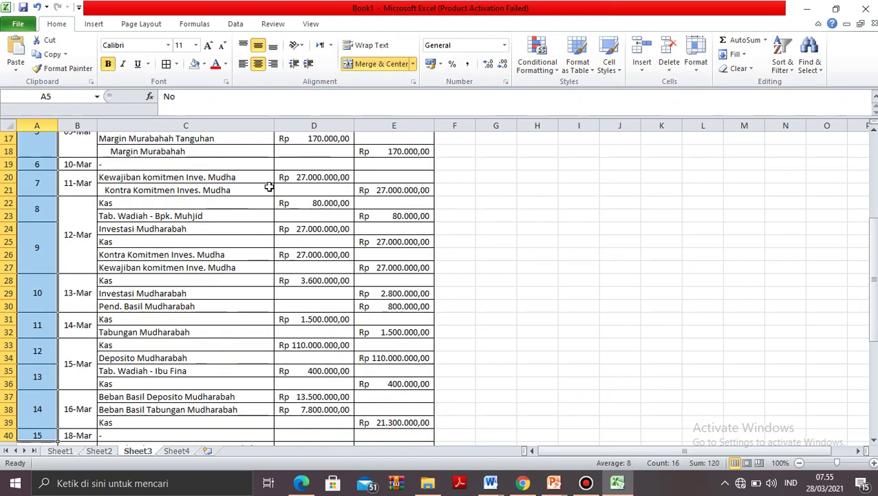
key("Up")
key("Down")
key("Down")
key("Down")
key("Right")
key("Right")
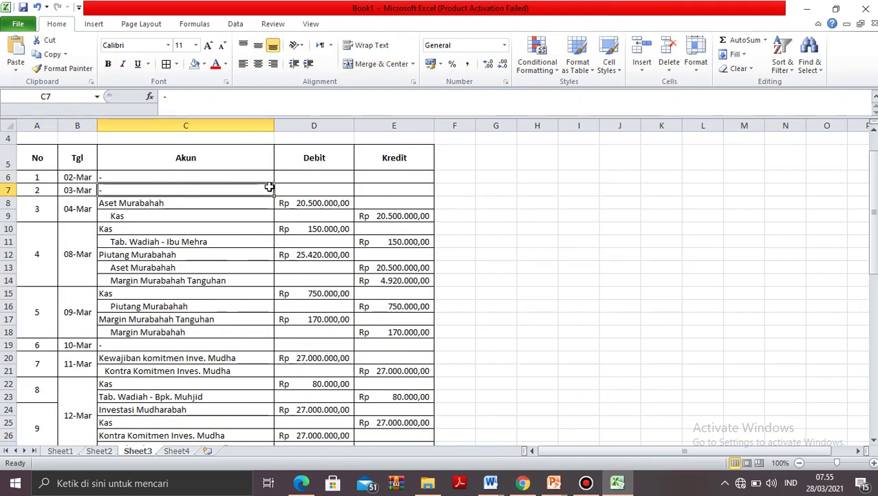
Highlight the whole Jurnal Umum table on Sheet3, from its title down to the Total row, to review all entries.
key("Down")
key("Up")
key("Up")
key("Up")
key("Up")
key("Up")
key("Up")
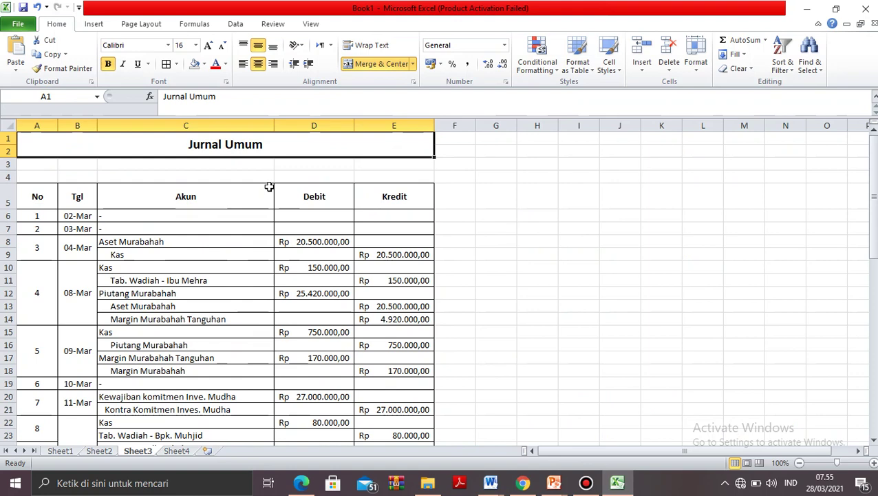
key("shift+Down")
key("shift+Down")
key("shift+Down")
key("shift+Down")
key("shift+Down")
key("shift+Down")
key("shift+Down")
key("shift+Down")
key("shift+Down")
key("shift+Down")
key("shift+Down")
key("shift+Down")
key("shift+Down")
key("shift+Down")
key("shift+Down")
key("shift+Down")
key("shift+Down")
key("shift+Down")
key("shift+Down")
key("shift+Down")
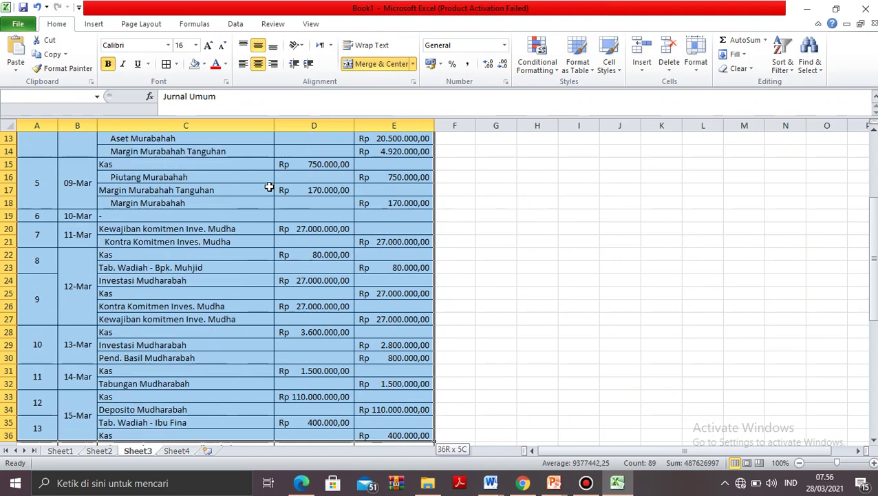
key("shift+Down")
key("shift+Down")
key("shift+Down")
key("shift+Down")
key("shift+Down")
key("shift+Down")
key("shift+Down")
key("shift+Down")
key("shift+Down")
key("shift+Down")
key("shift+Down")
key("shift+Down")
key("shift+Down")
key("shift+Down")
key("shift+Down")
key("shift+Down")
key("shift+Down")
key("shift+Down")
key("shift+Down")
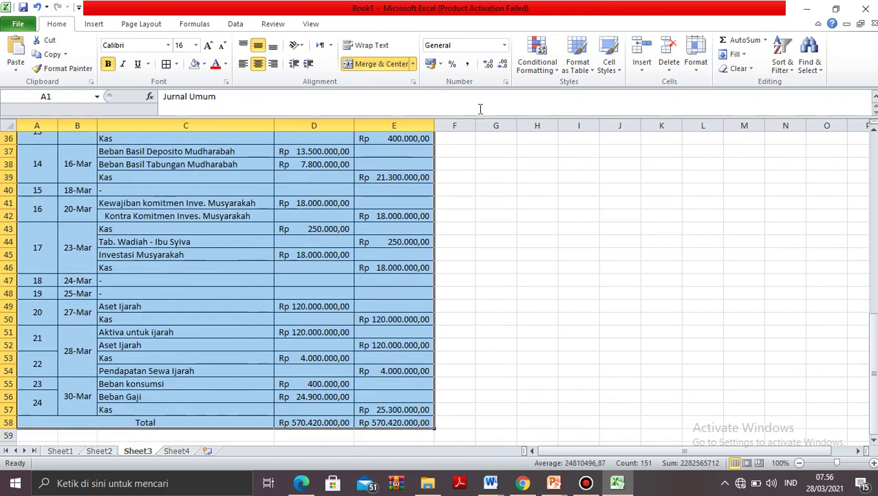
Clear the table selection and go back up through the journal entries to the Jurnal Umum title.
left_click(491, 150)
key("Up")
key("Up")
key("Up")
key("Up")
key("Up")
key("Up")
key("Up")
key("Up")
key("Up")
key("Up")
key("Up")
key("Up")
key("Up")
key("Up")
key("Up")
key("Up")
key("Up")
key("Up")
key("Up")
key("Up")
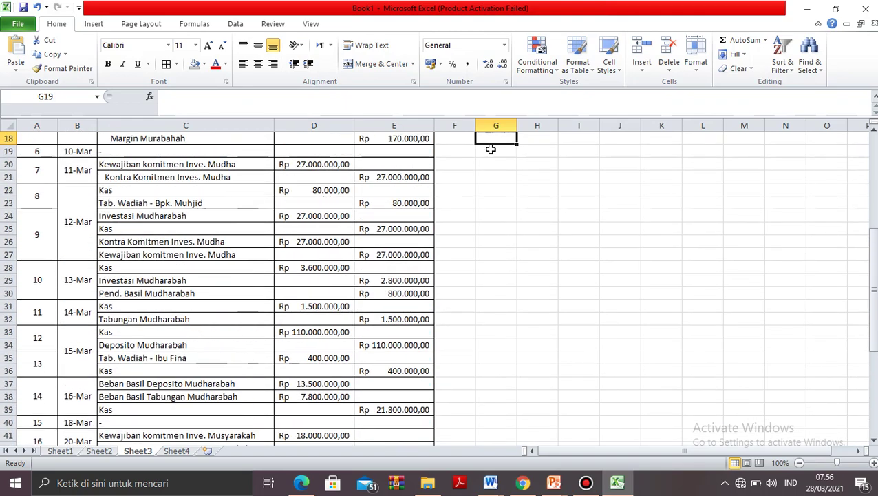
key("Up")
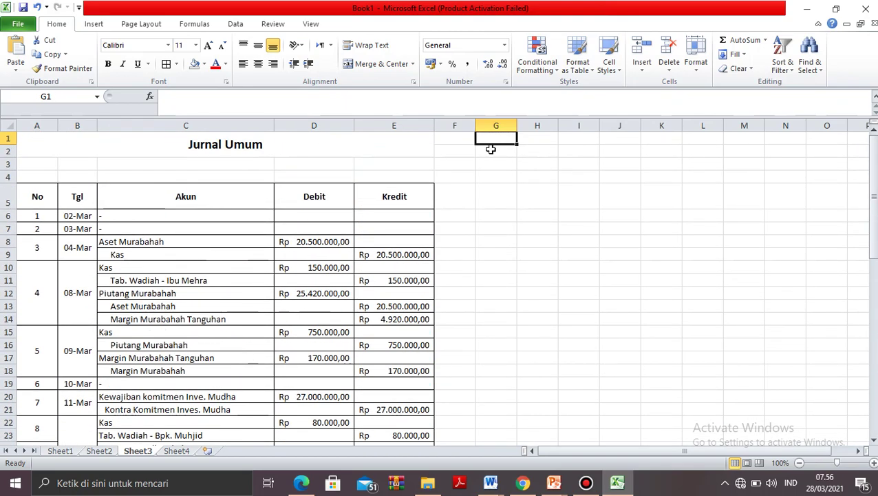
Examine the account name and account number in the Buku Besar header on Sheet4.
left_click(176, 451)
key("Up")
key("Up")
key("Up")
key("Up")
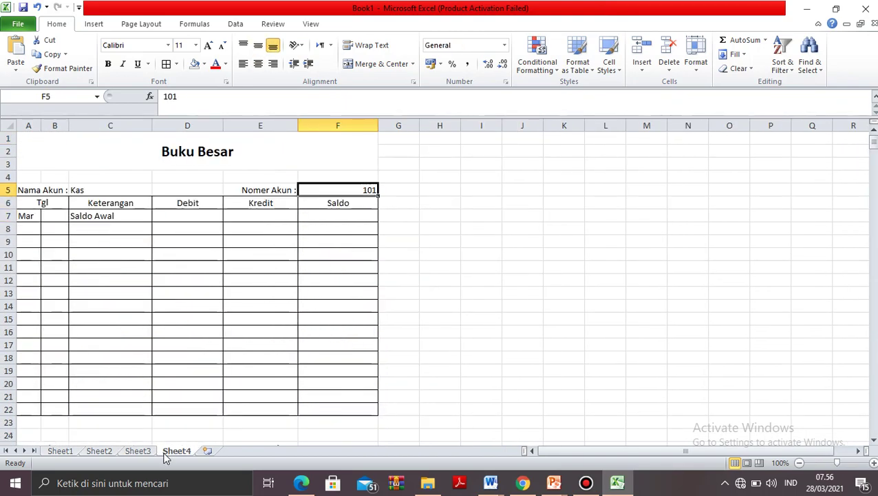
key("Down")
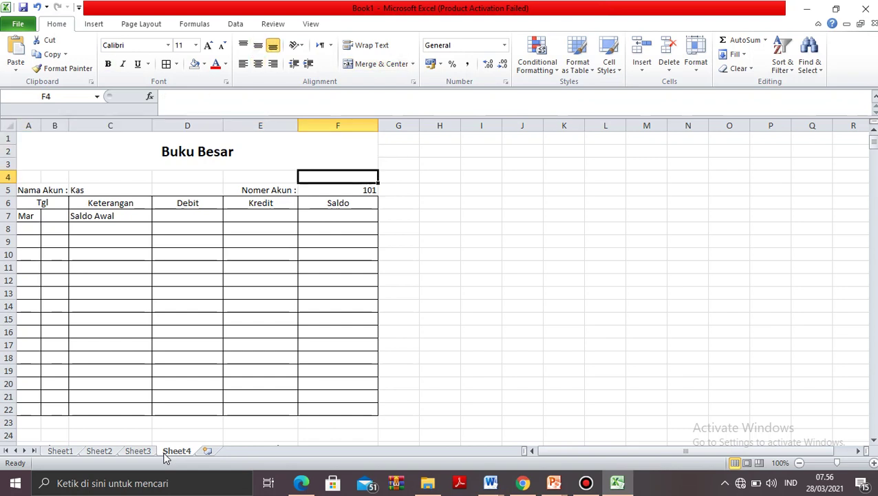
key("Down")
key("Left")
key("Left")
key("Left")
key("Left")
key("Right")
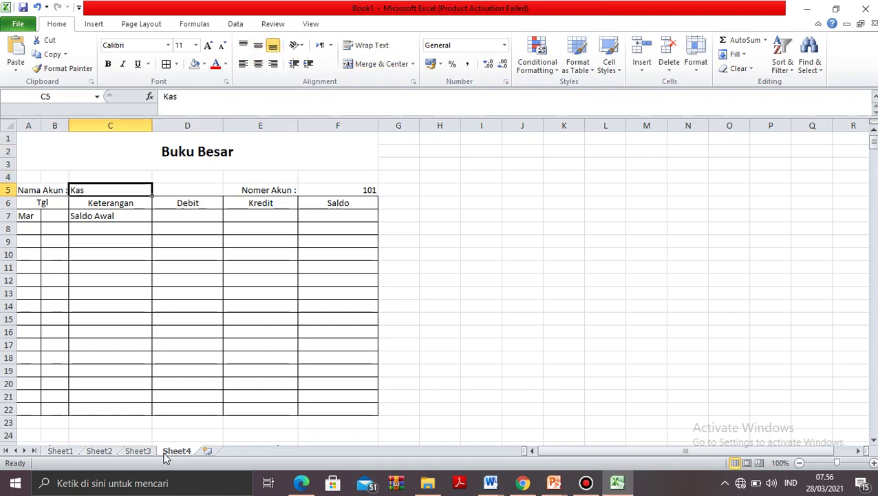
key("Right")
key("Right")
key("Right")
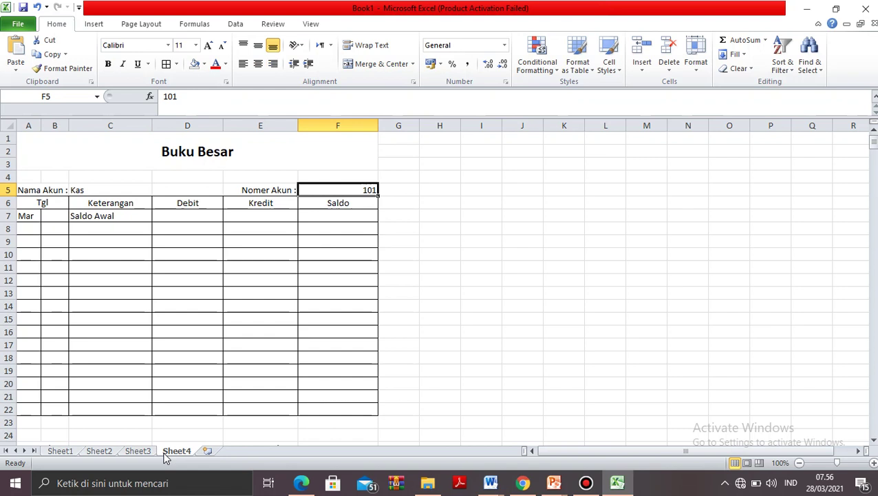
key("Left")
key("Left")
key("Left")
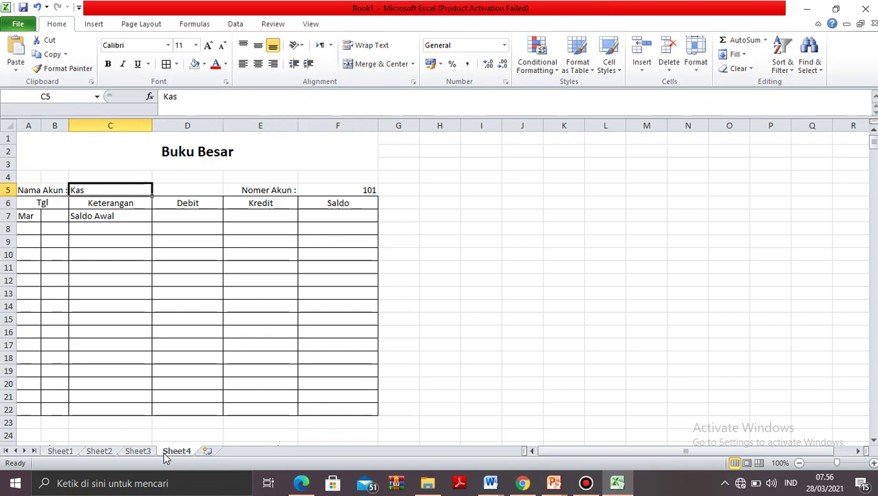
key("Right")
key("Right")
key("Right")
key("Right")
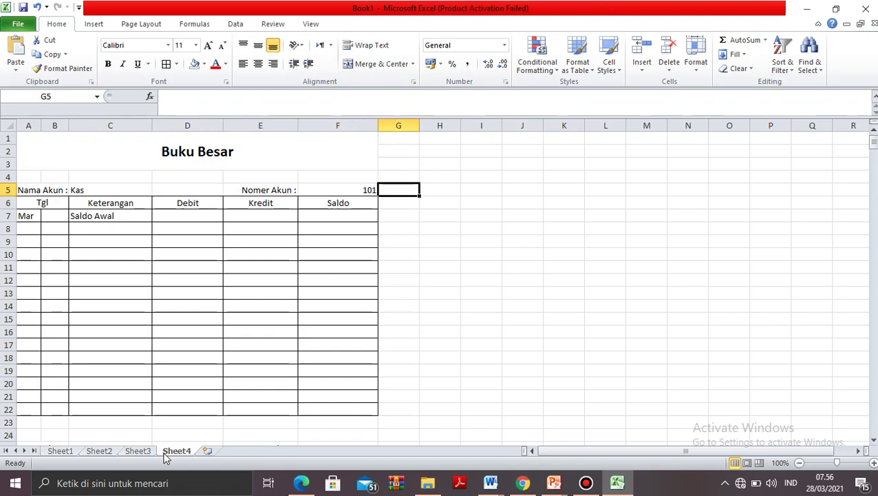
Go through the Saldo Awal row of the Kas ledger, from its Tgl and Keterangan cells across to Saldo.
key("Down")
key("Down")
key("Left")
key("Left")
key("Left")
key("Left")
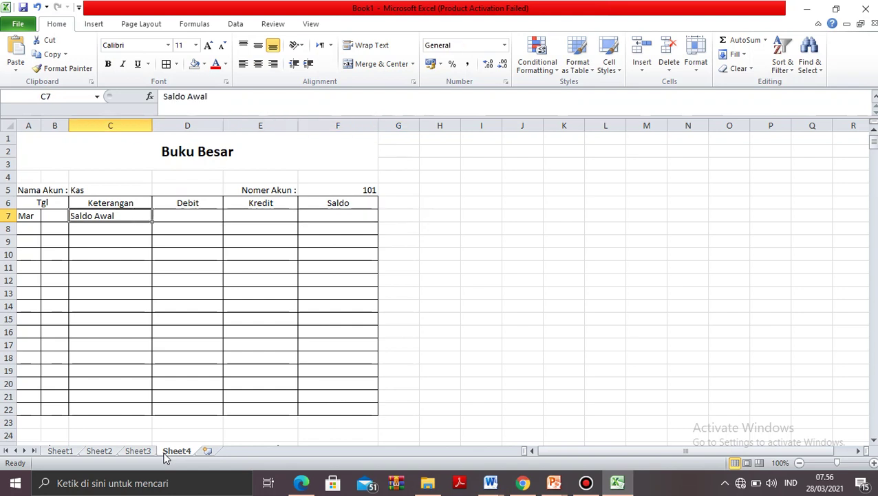
key("Left")
key("Left")
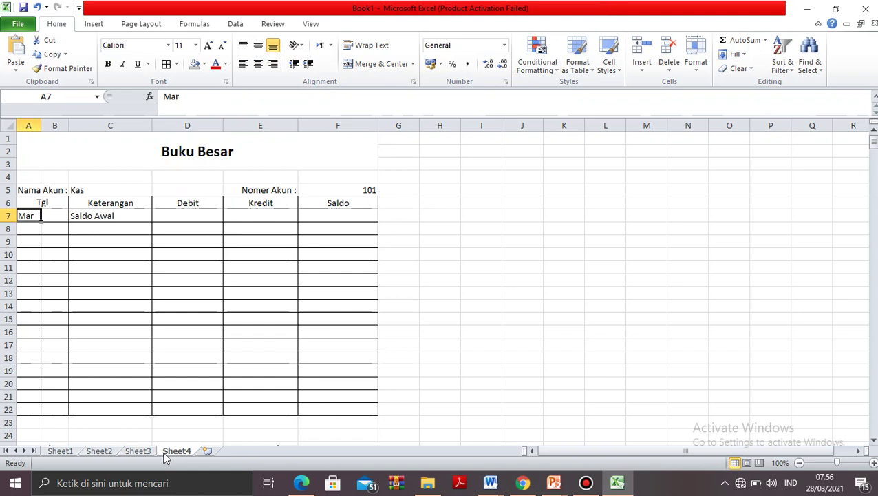
key("Right")
key("Right")
key("Right")
key("Right")
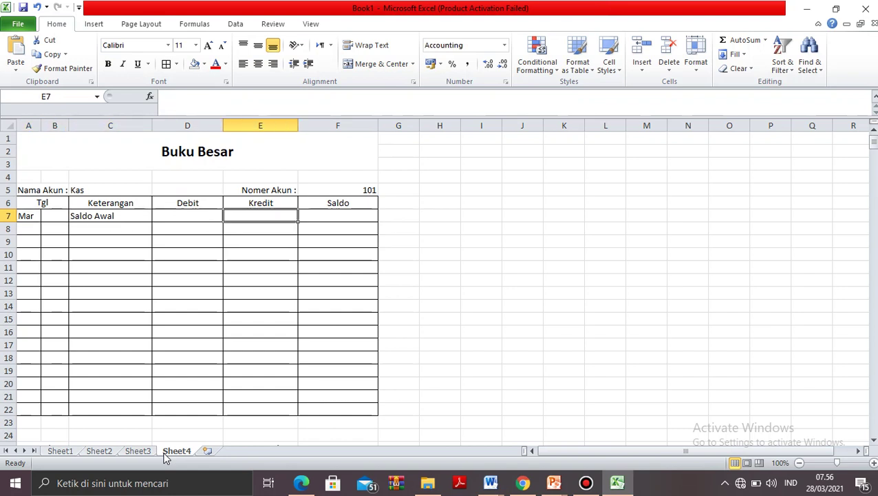
key("Right")
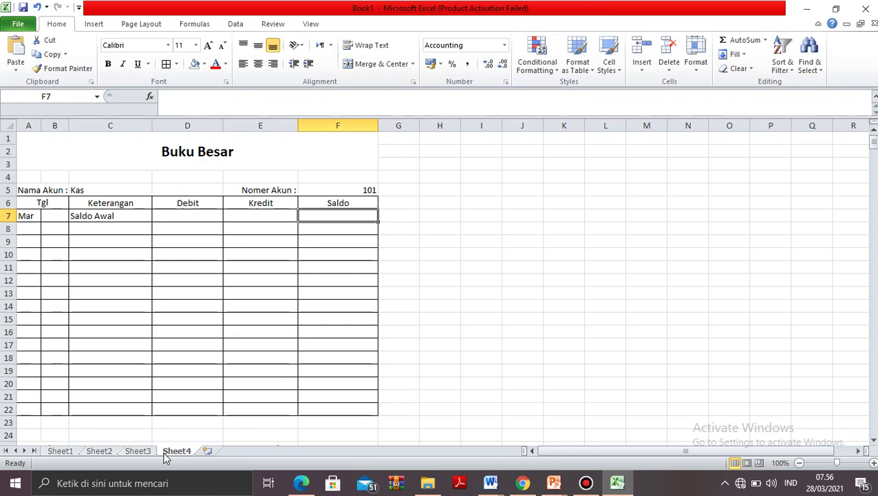
Check the Kas opening balance on Sheet1 and enter 123.000.000 as the Saldo of the ledger's Saldo Awal row on Sheet4.
left_click(70, 453)
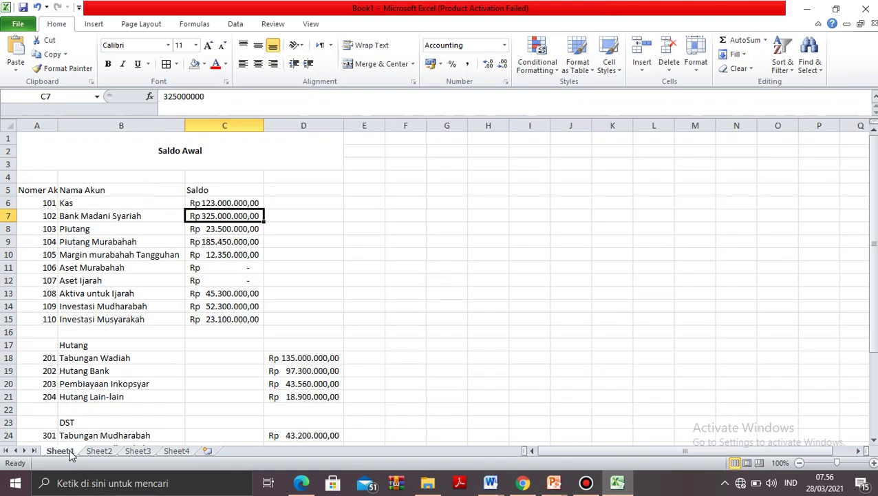
key("Up")
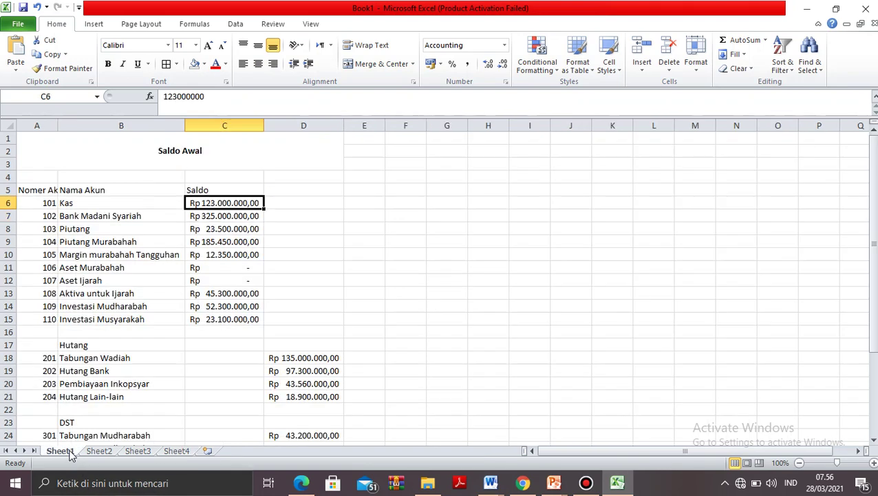
left_click(178, 451)
type("123")
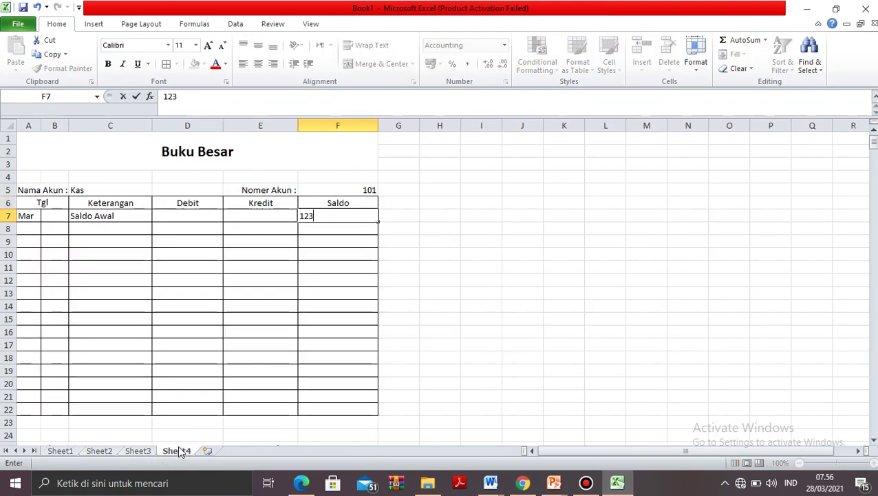
type(".000.000")
key("Return")
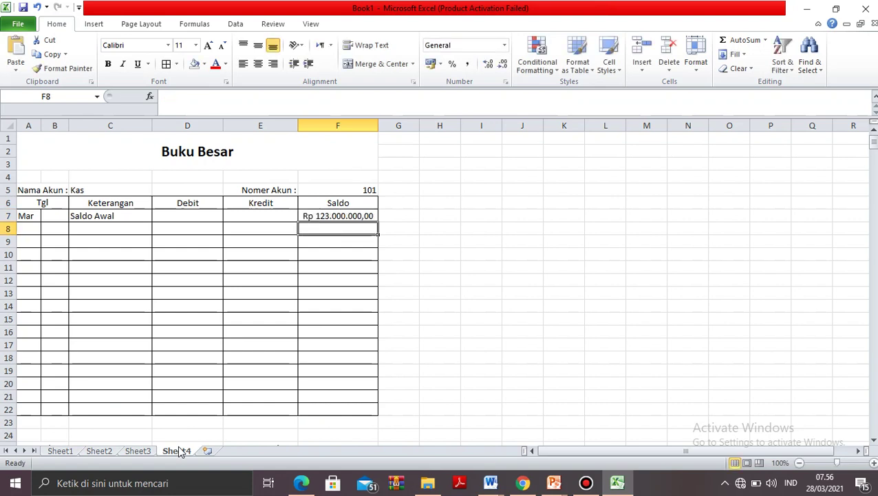
Look down the No and Tgl columns of Jurnal Umum on Sheet3 to locate entry 3, dated 04-Mar.
key("Left")
key("Left")
key("Left")
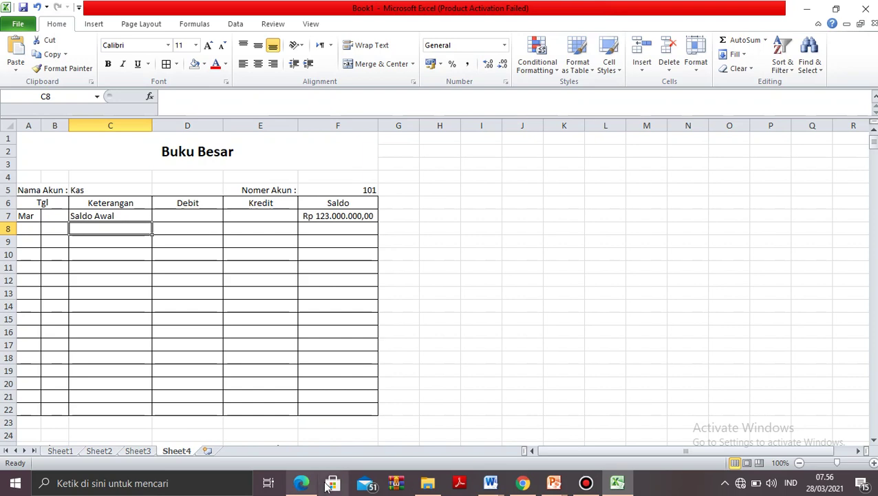
left_click(137, 451)
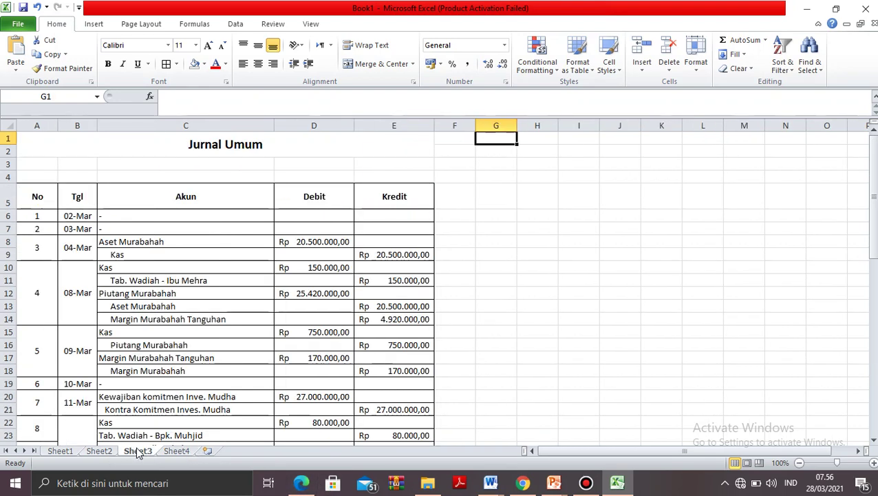
key("Left")
key("Left")
key("Down")
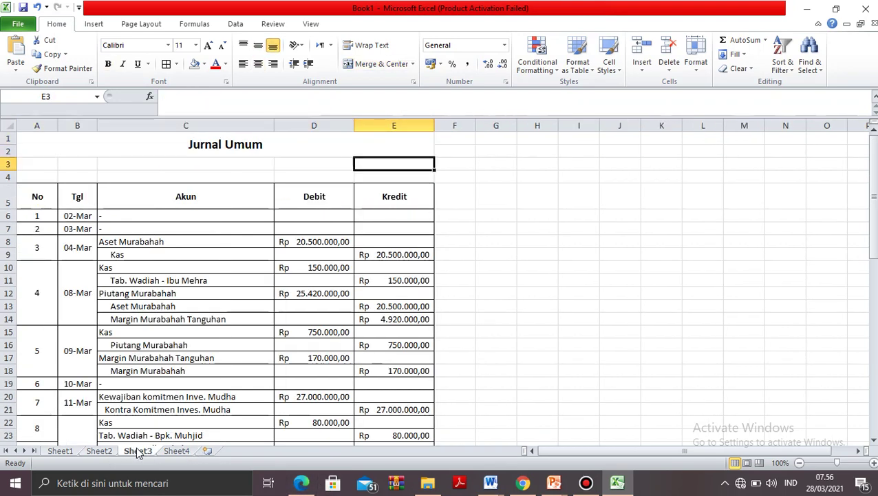
key("Left")
key("Left")
key("Left")
key("Left")
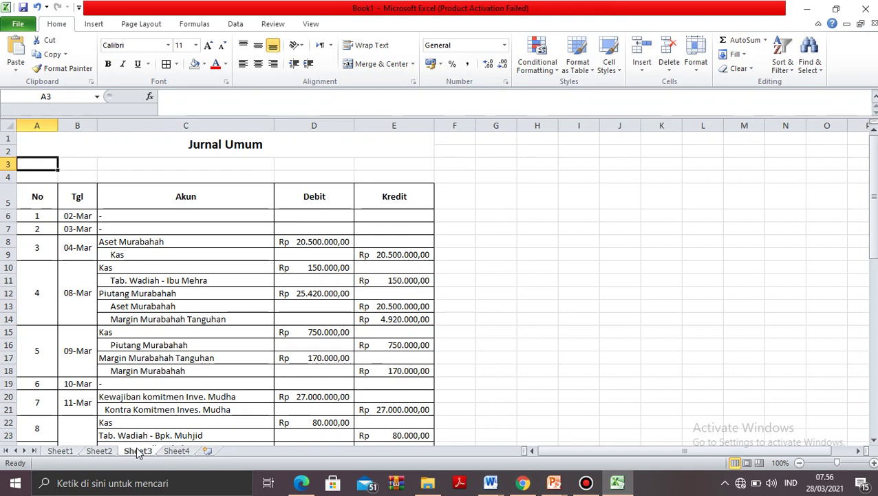
key("Down")
key("Down")
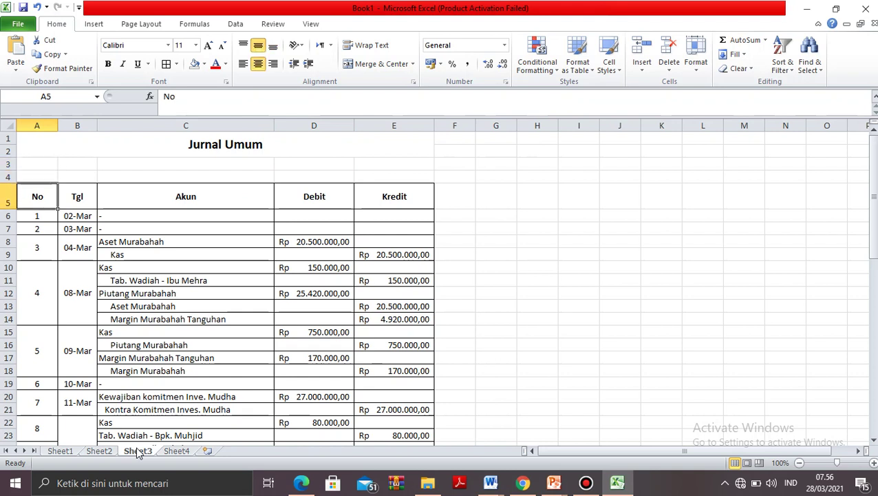
key("Down")
key("Down")
key("Down")
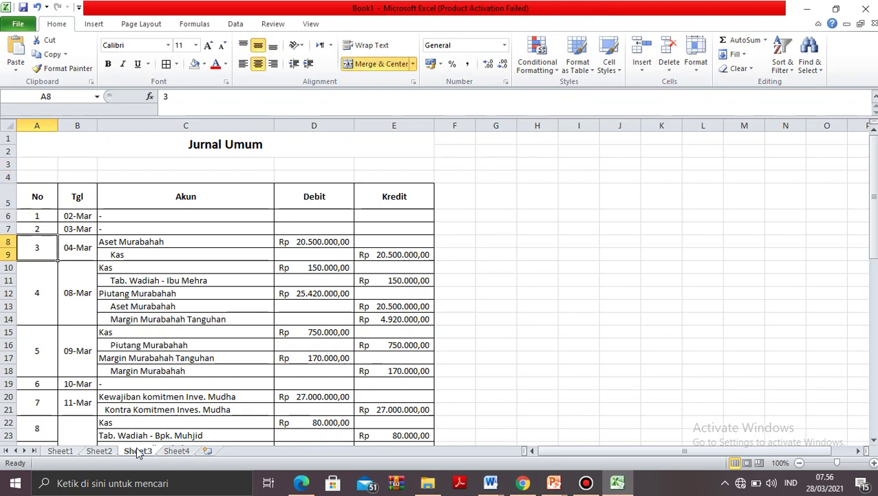
key("Right")
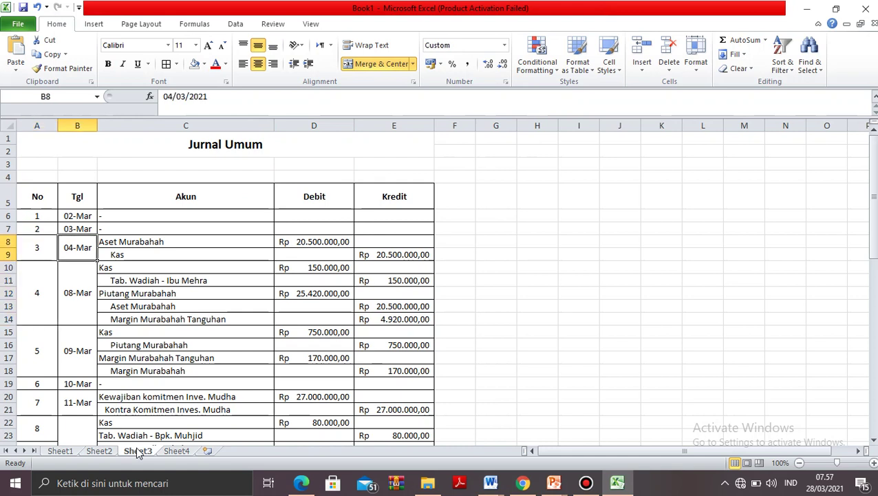
Highlight the Kas line of the 04-Mar journal entry, then both its Aset Murabahah and Kas lines with their amounts.
key("Right")
key("Down")
key("shift+Right")
key("shift+Right")
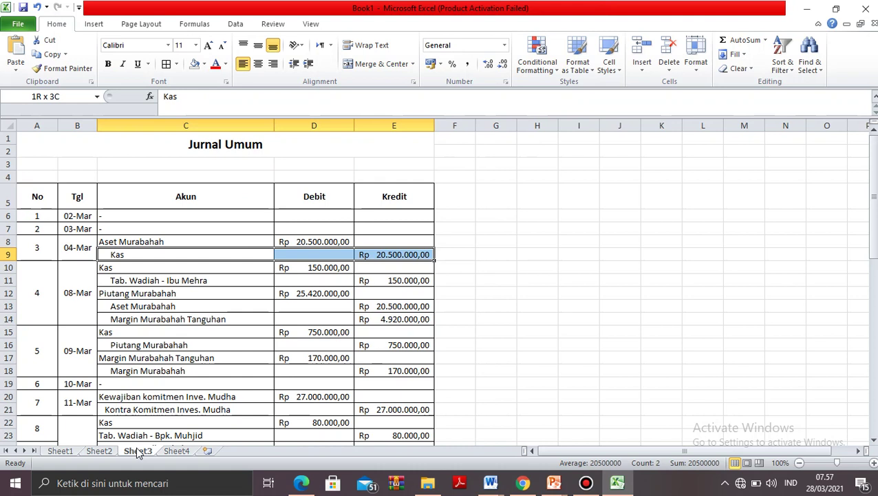
key("Left")
key("Right")
key("Up")
key("shift+Down")
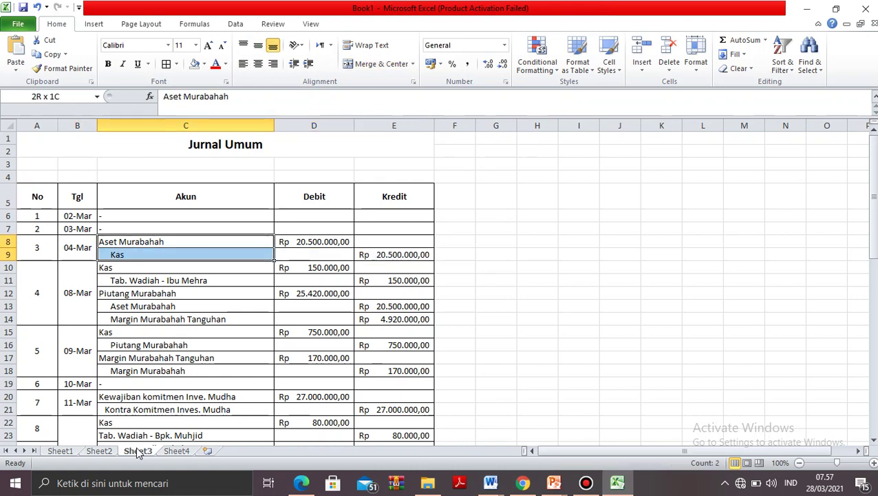
key("shift+Right")
key("shift+Right")
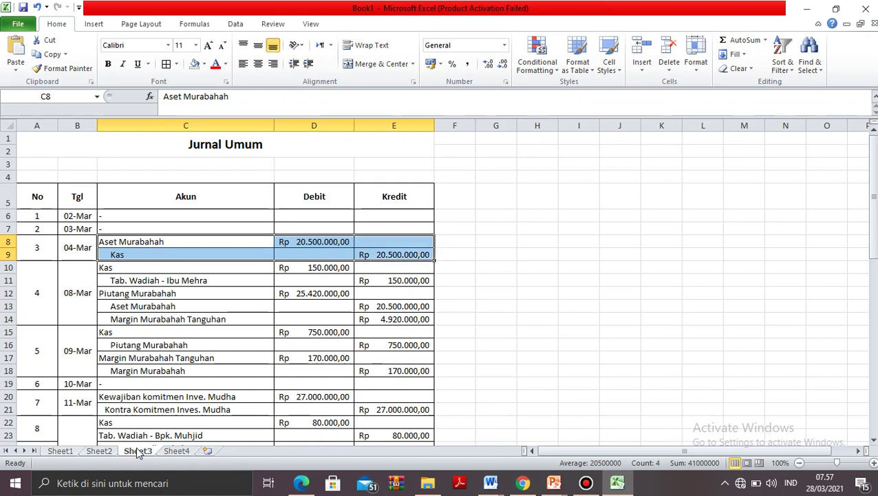
On Sheet4, fill the ledger row below Saldo Awal with date 4 and Keterangan Aset Murabahah.
left_click(176, 451)
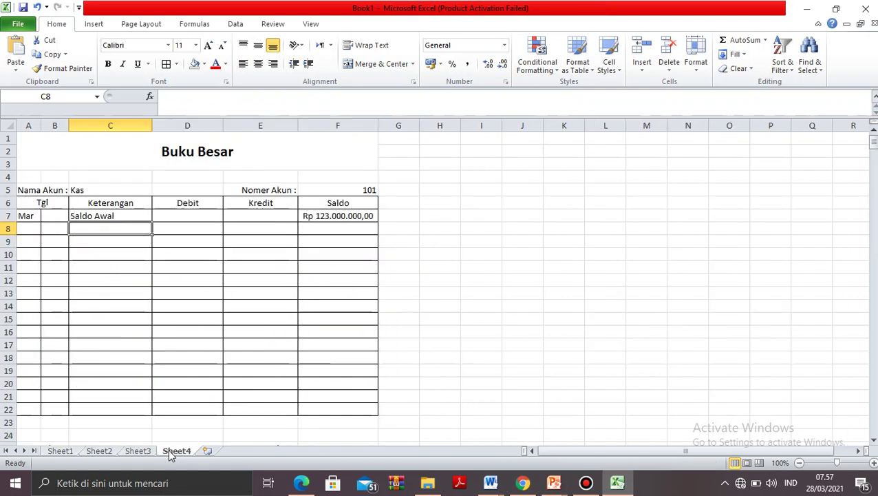
key("Left")
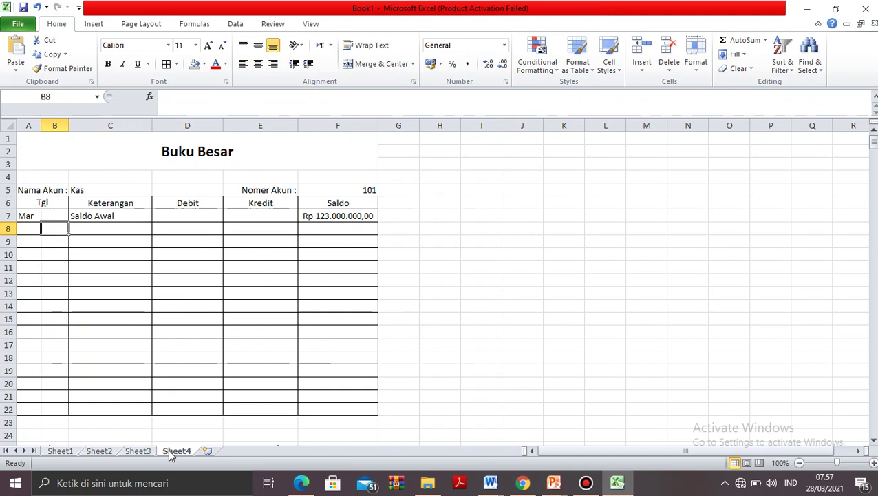
type("4")
key("Tab")
type("Ase")
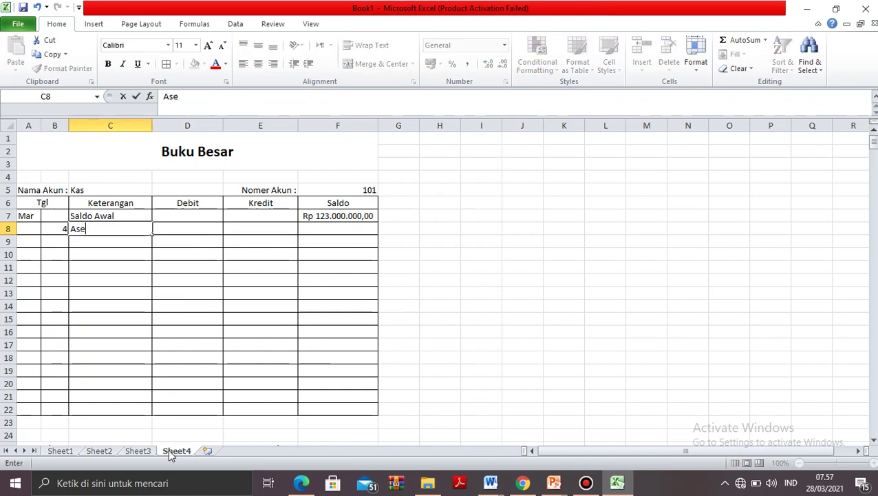
type("t Murabahah")
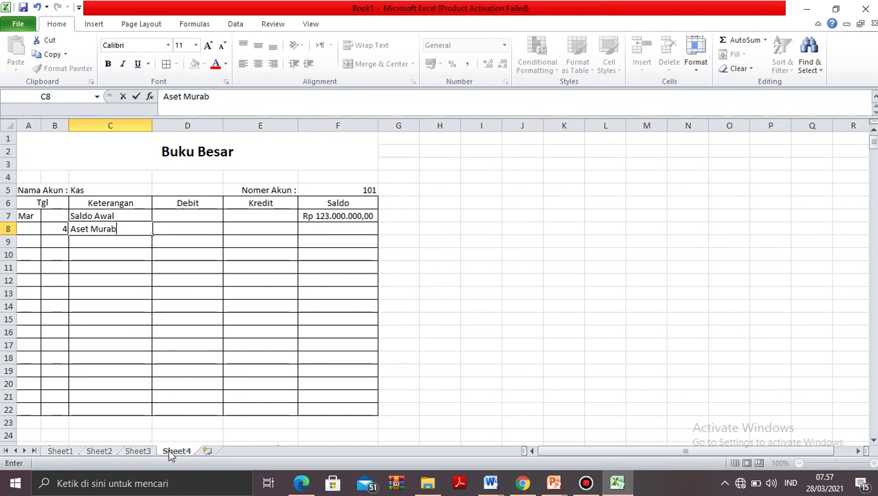
key("Tab")
key("Tab")
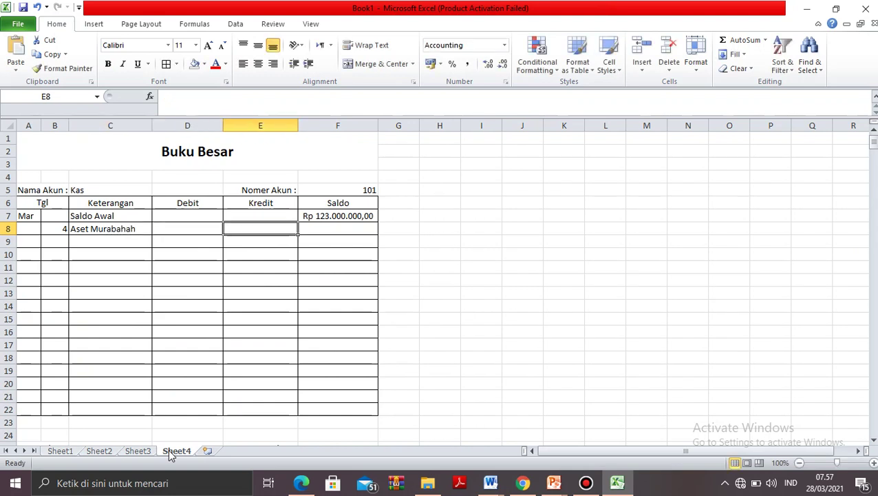
Enter 20.500.000 as the Kredit of the Aset Murabahah row and check it against Jurnal Umum on Sheet3.
type("20")
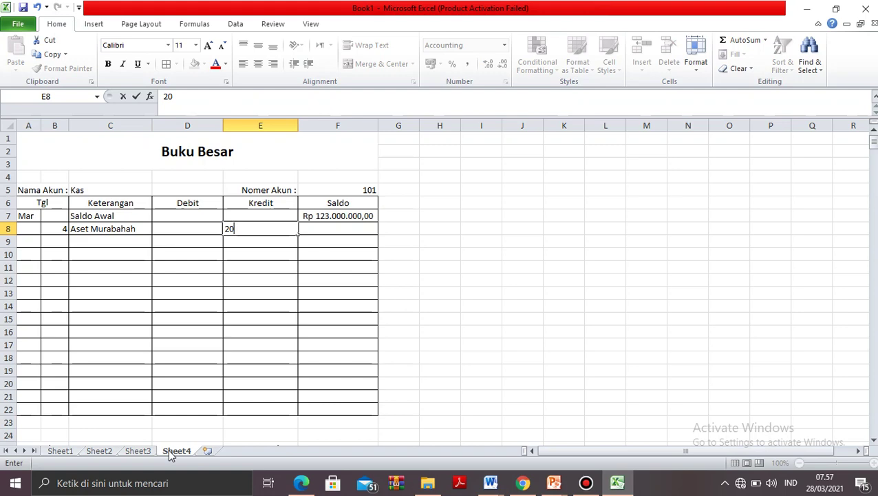
type(".500.")
type("00000")
key("Return")
key("Up")
left_click(138, 450)
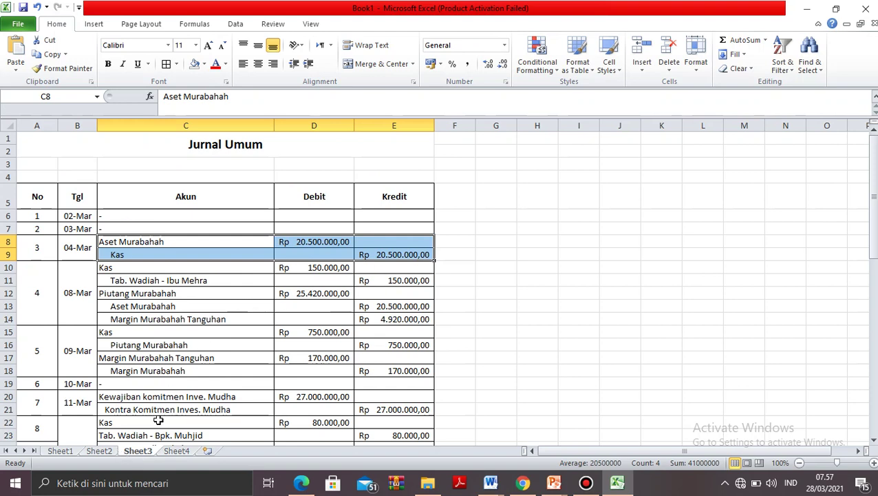
left_click(173, 451)
Select the ledger's row 9 date cell and locate the Kas line of the 08-Mar entry in Jurnal Umum on Sheet3.
key("Down")
key("Left")
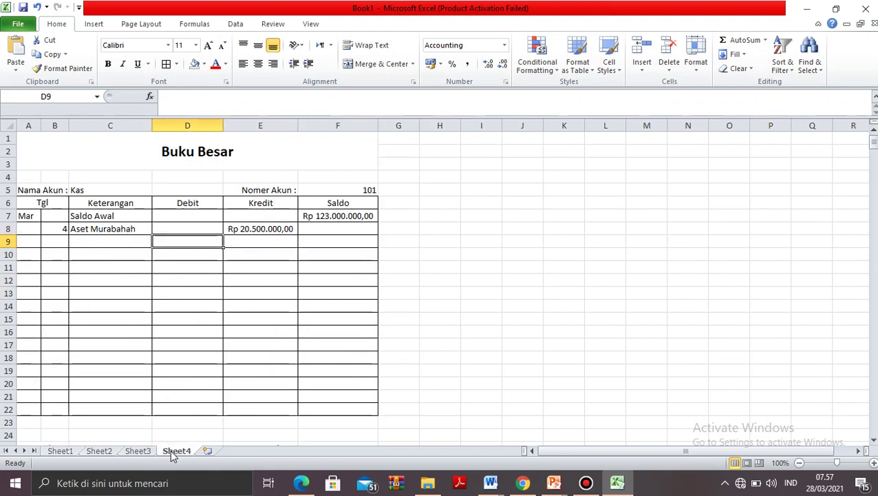
key("Left")
key("Left")
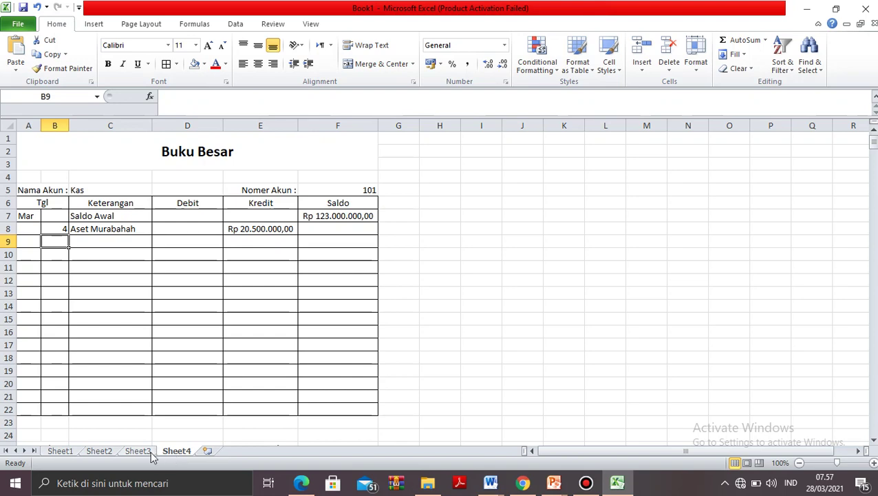
left_click(146, 451)
key("Down")
key("Down")
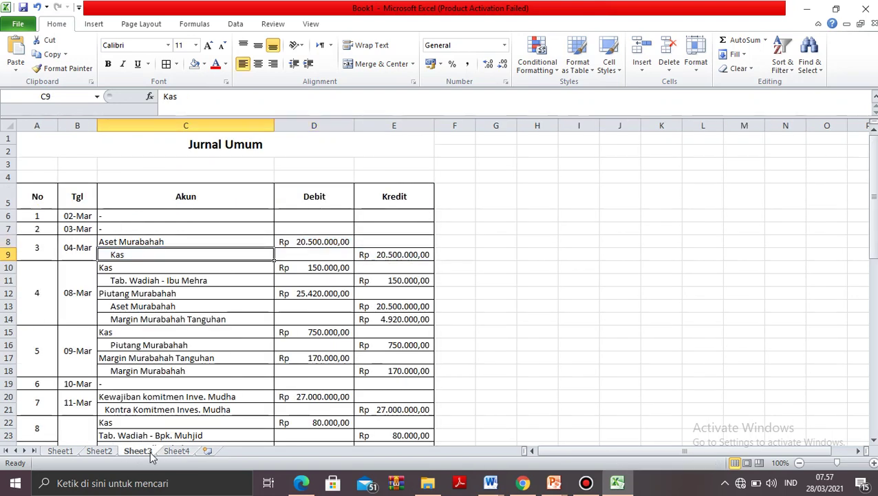
key("Left")
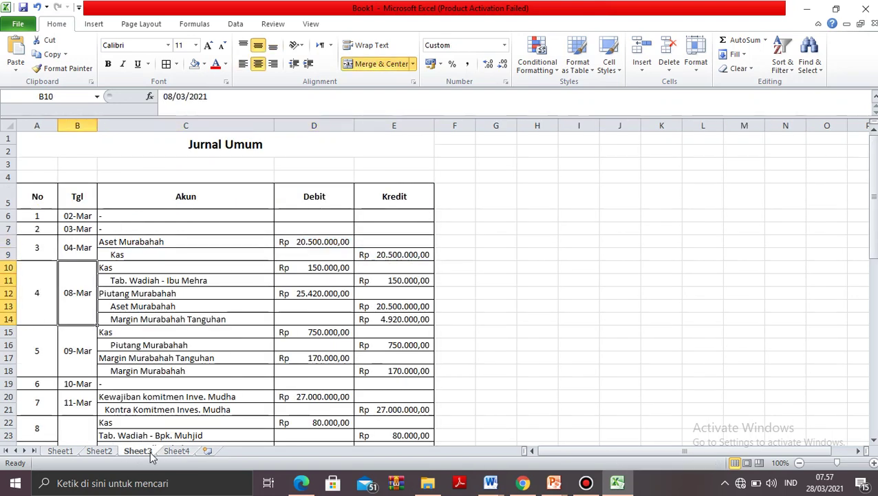
key("Right")
key("Down")
key("Up")
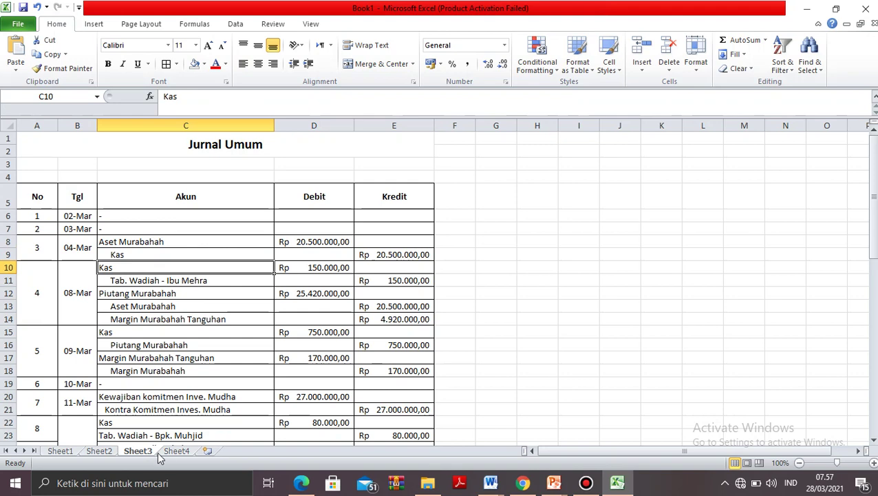
Enter Tab. Wadiah as the Keterangan in row 9 of the Kas ledger on Sheet4.
left_click(174, 451)
key("Right")
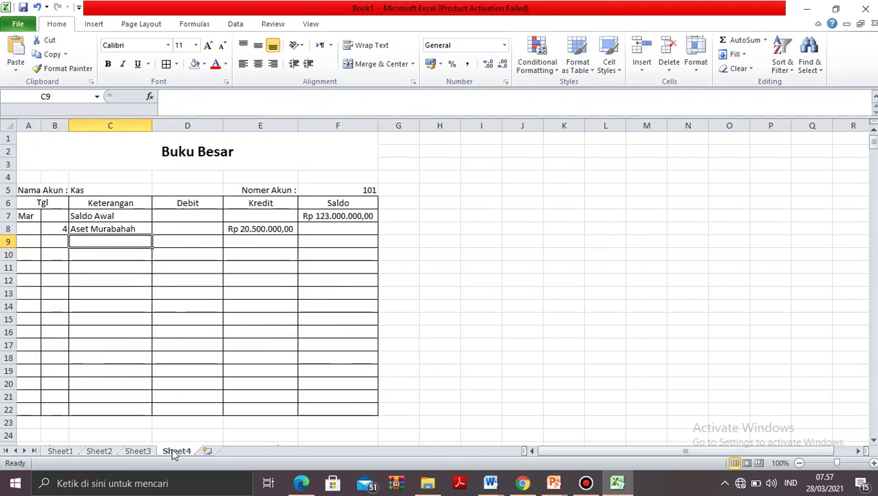
type("Tab")
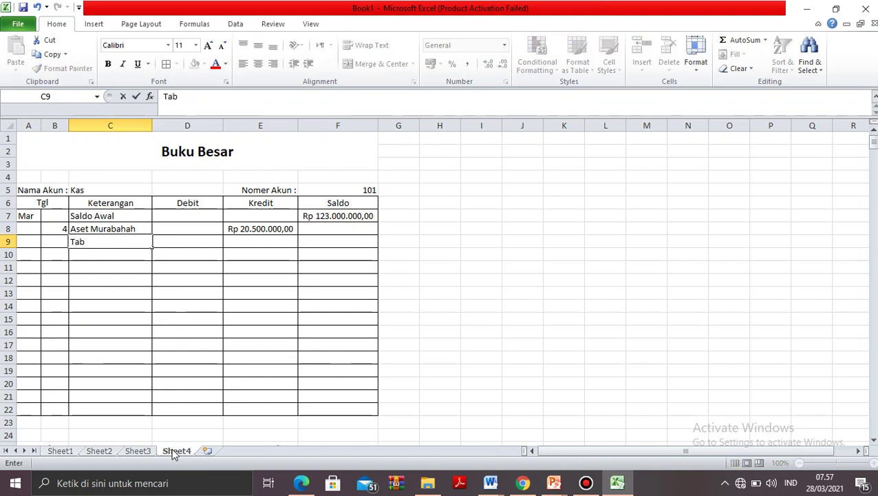
type(". Wadiah")
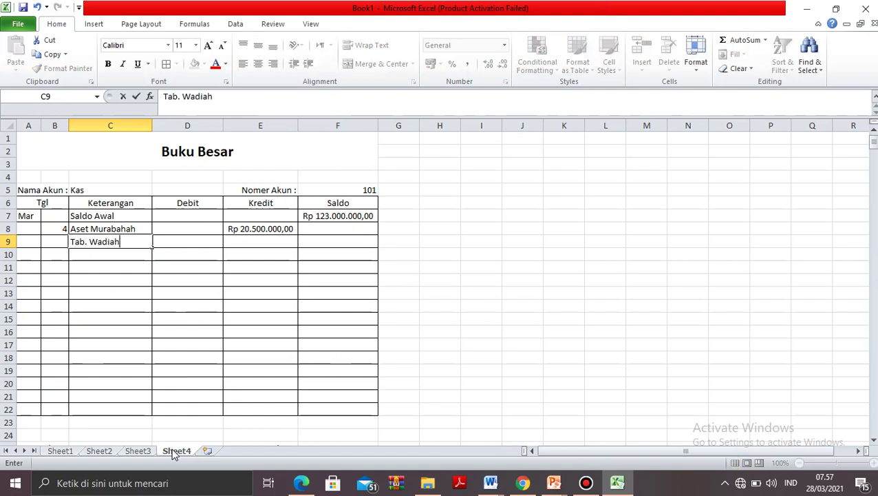
key("Tab")
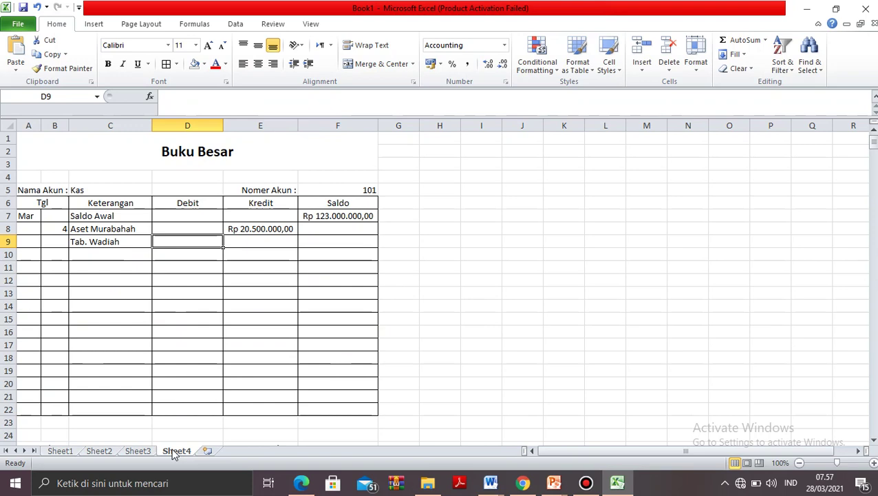
Check the 08-Mar Kas amount on Sheet3, then give the ledger's Tab. Wadiah row a Debit of 150.000 and date 8.
left_click(136, 451)
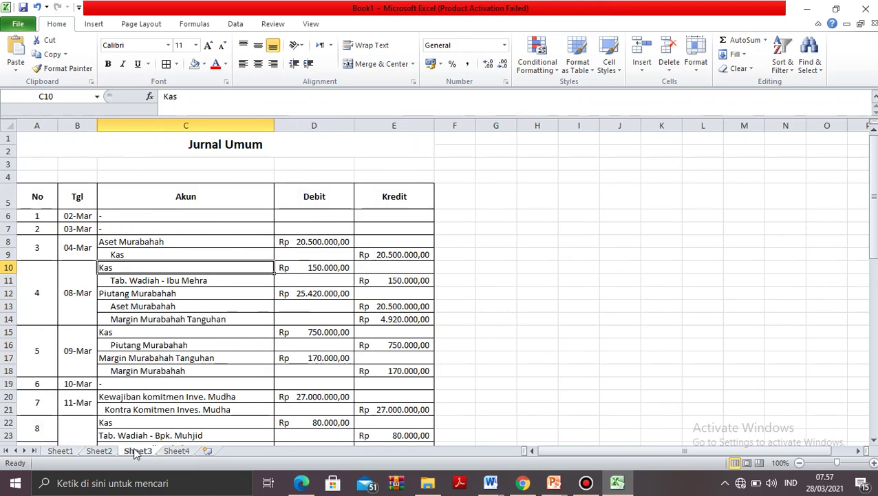
left_click(177, 451)
type("15")
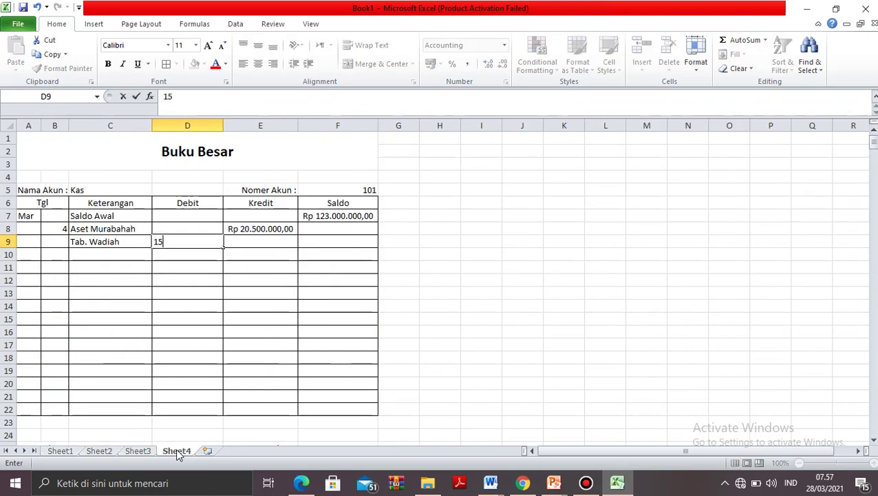
type("0.000")
key("Left")
key("Left")
key("Return")
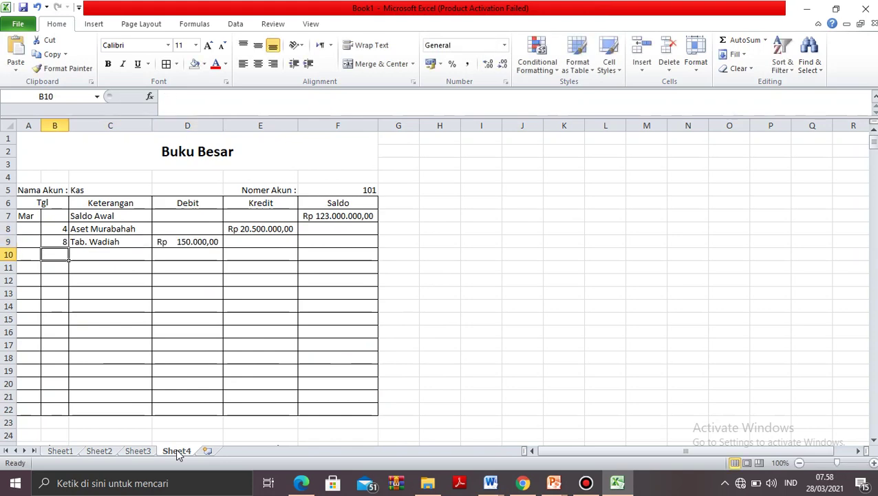
Look down Jurnal Umum on Sheet3 for the next Kas entry, dated 09-Mar, and its Piutang Murabahah counter account.
left_click(138, 450)
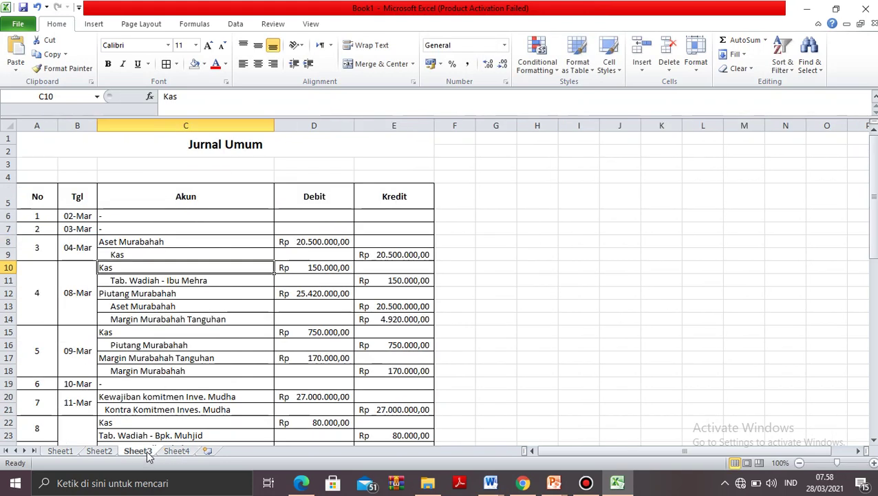
key("Down")
key("Down")
key("Down")
key("Down")
key("Down")
key("Down")
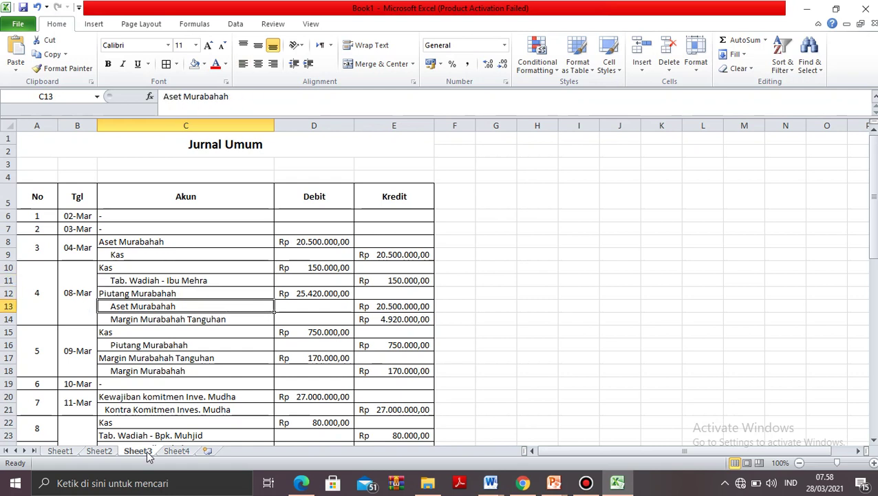
key("Left")
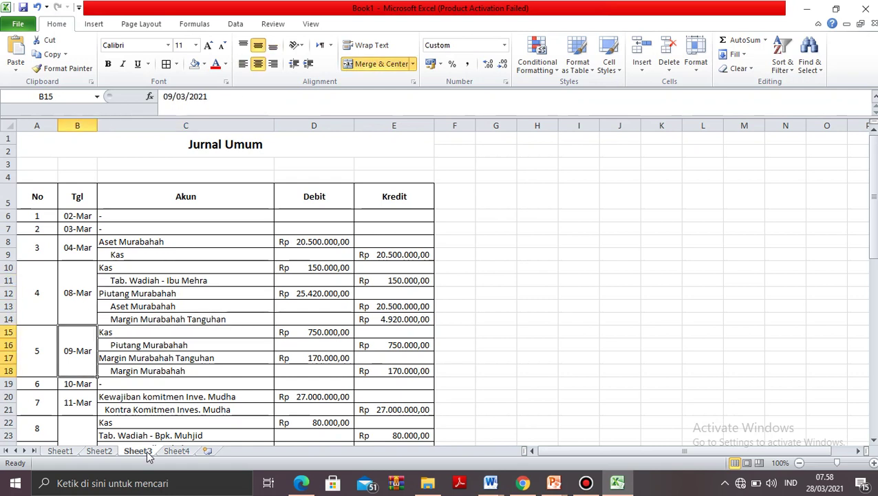
key("Right")
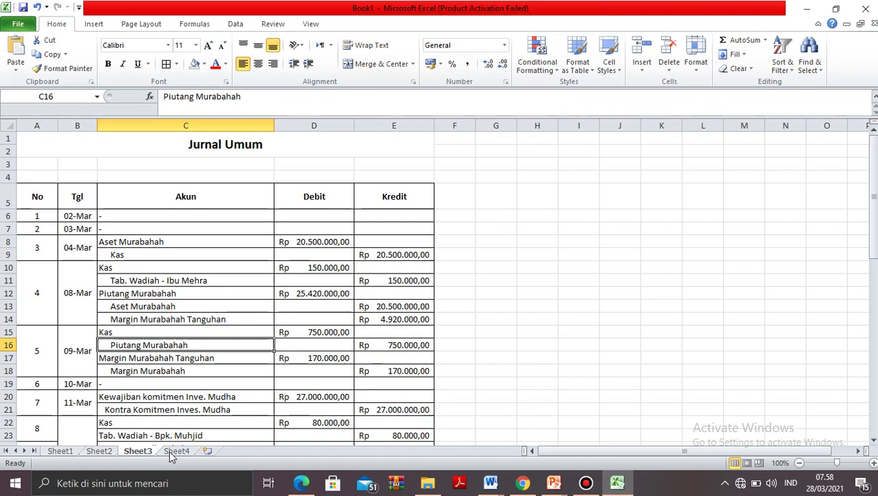
left_click(87, 363)
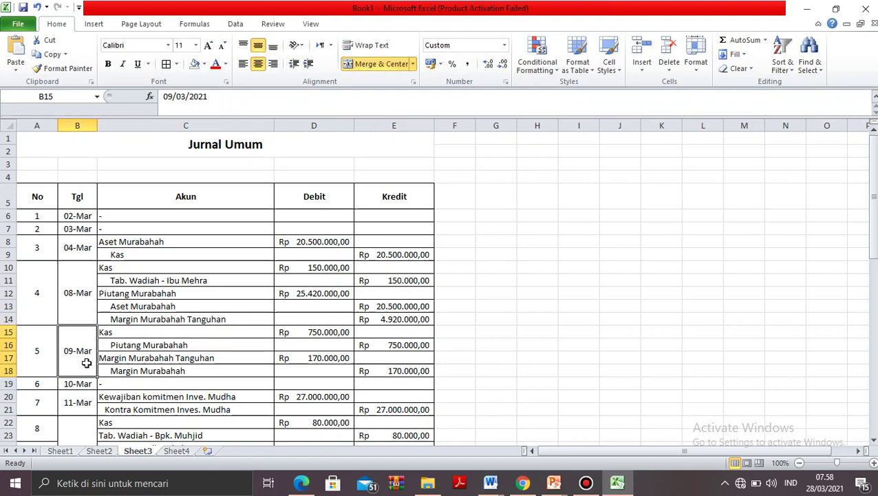
On Sheet4, fill row 10 of the Kas ledger with date 9 and Keterangan Piutang Murabahah.
left_click(183, 453)
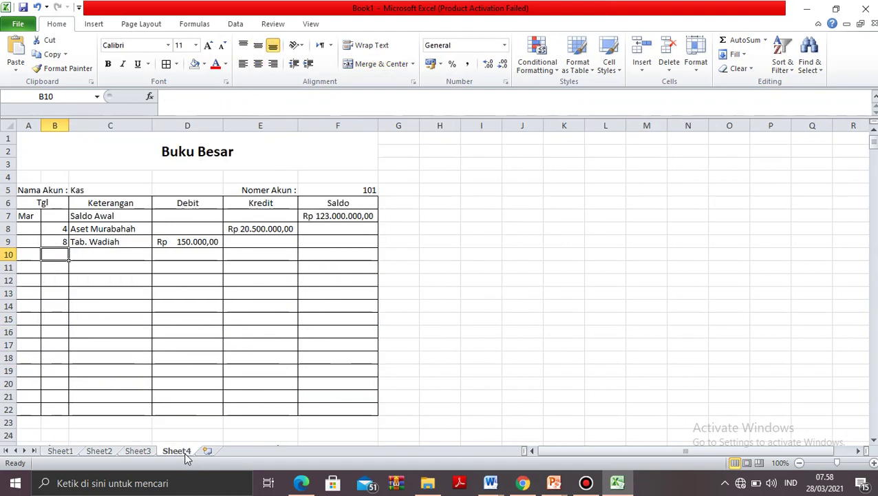
type("9")
key("Tab")
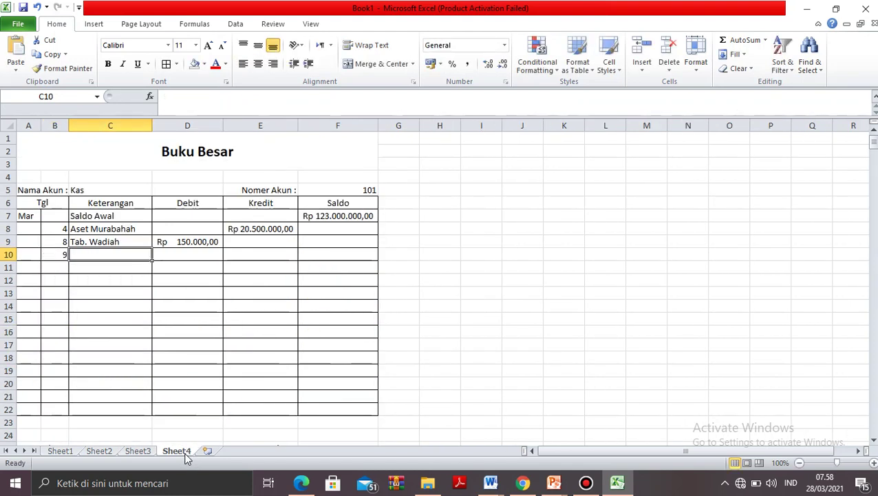
type("Piutang M")
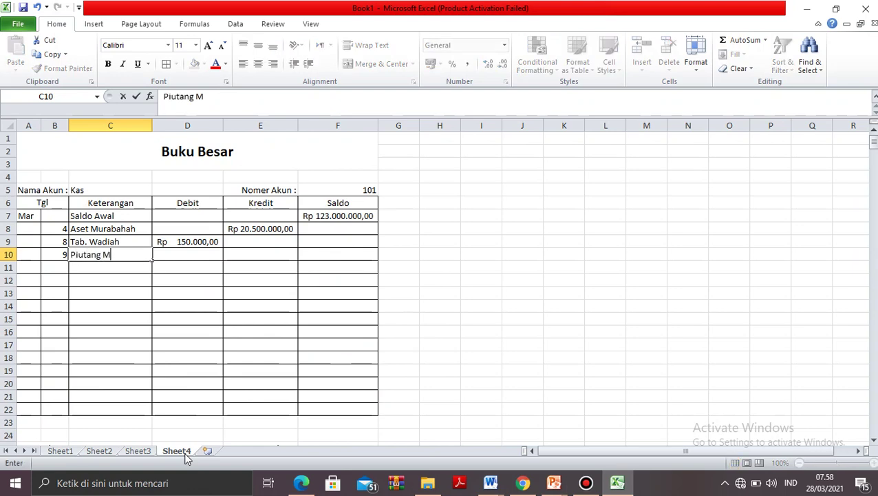
type("urabahah")
key("Tab")
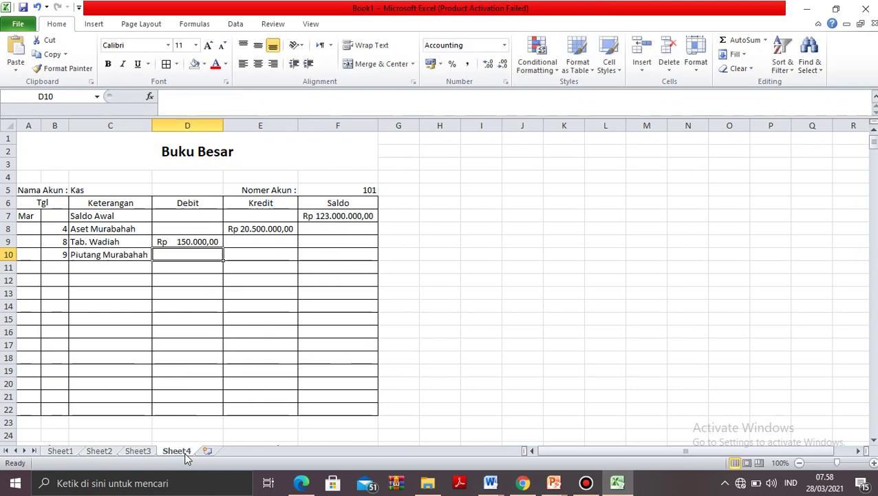
Check the 09-Mar Kas amount on Sheet3 and enter 750.000 as the Debit of the ledger's Piutang Murabahah row.
left_click(138, 451)
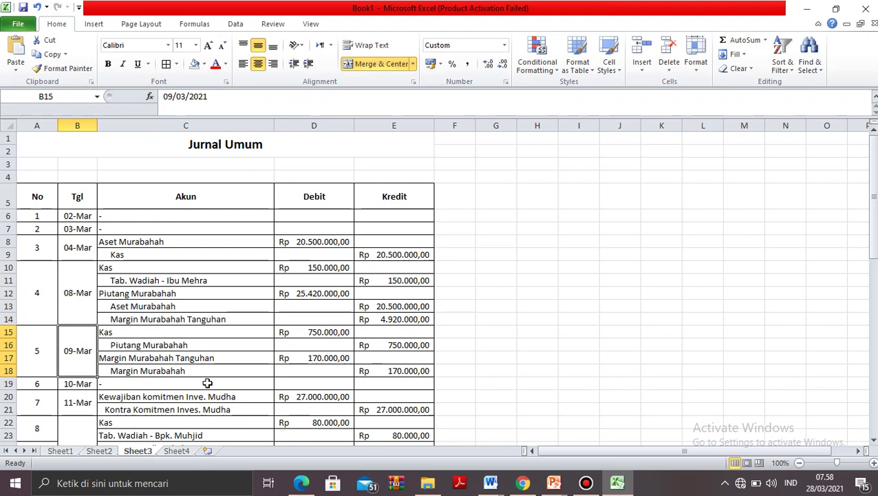
left_click(177, 451)
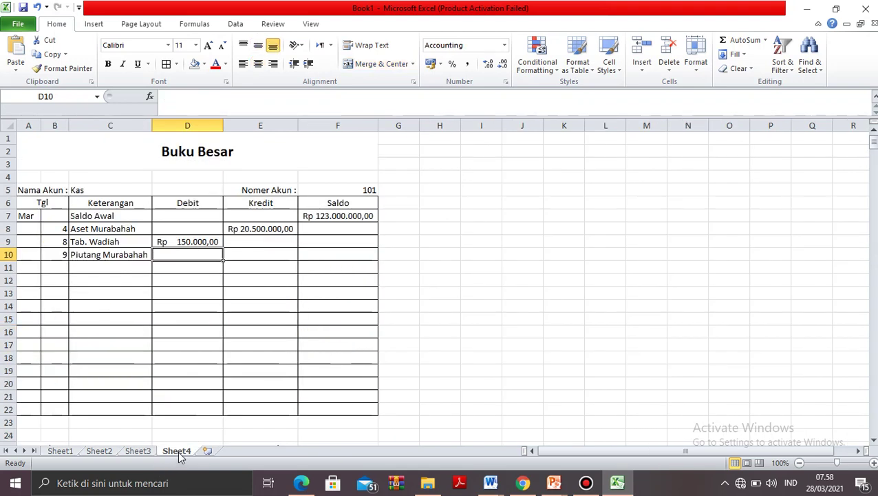
type("750")
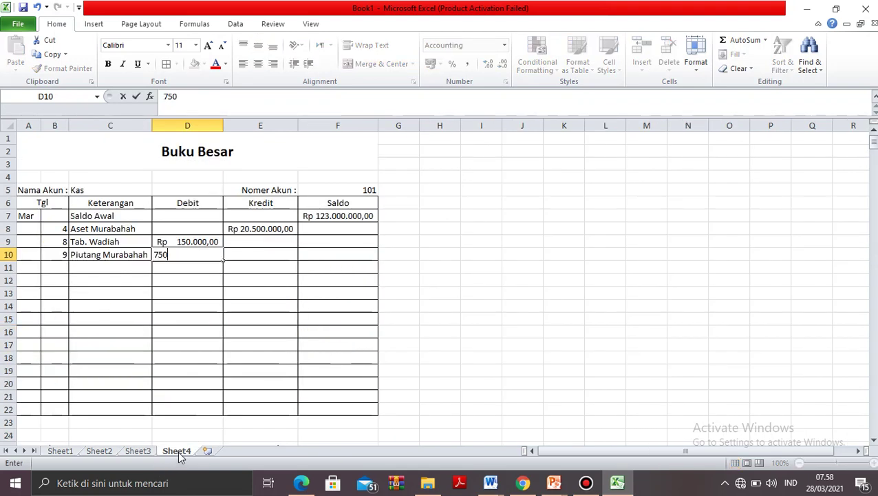
type("000")
key("Return")
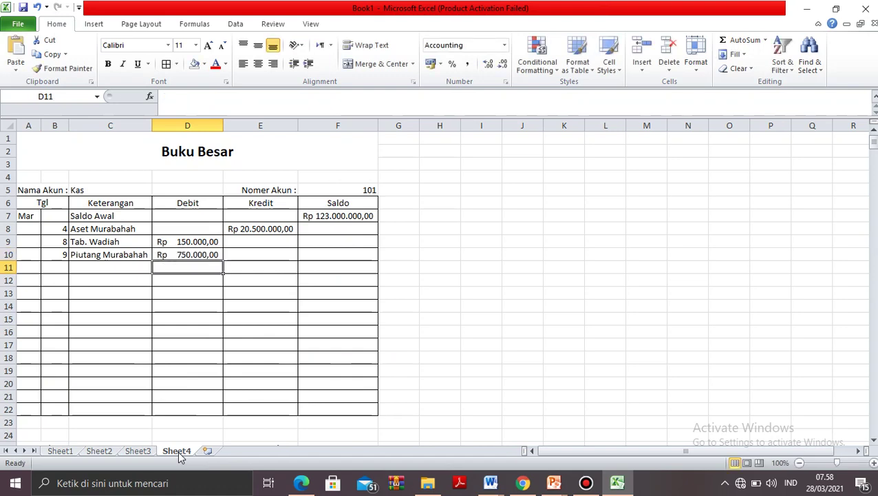
Look down Jurnal Umum on Sheet3 for the next Kas entry, dated 12-Mar, and its Tab. Wadiah counter account.
key("Left")
key("Left")
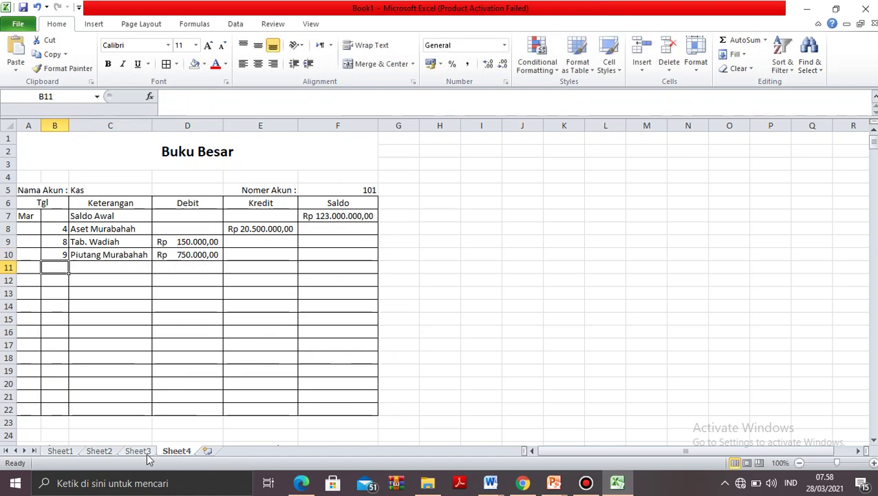
left_click(143, 453)
key("Down")
key("Down")
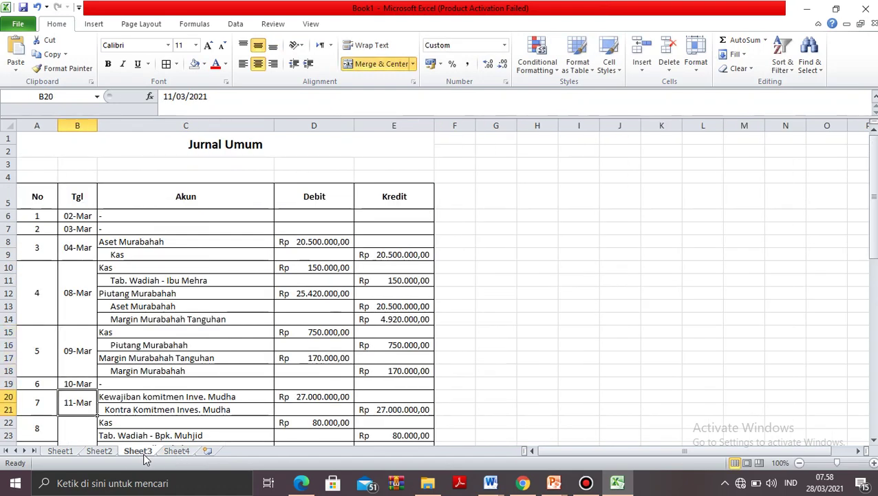
key("Down")
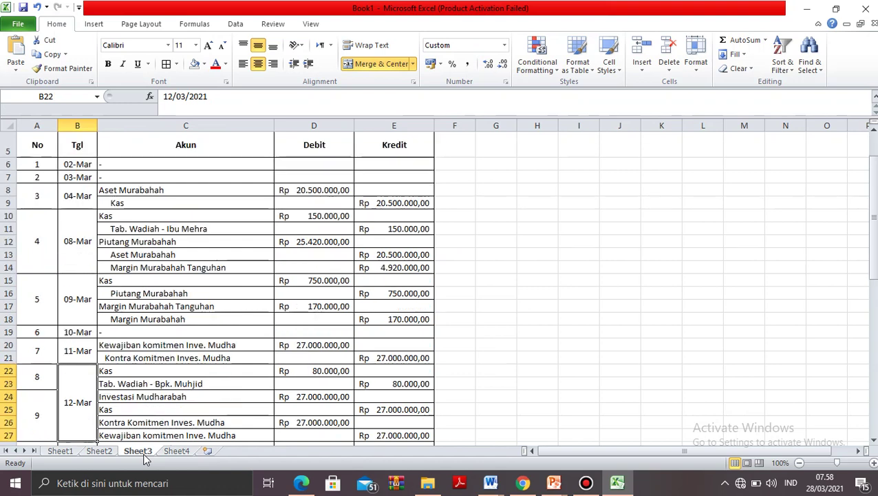
key("Right")
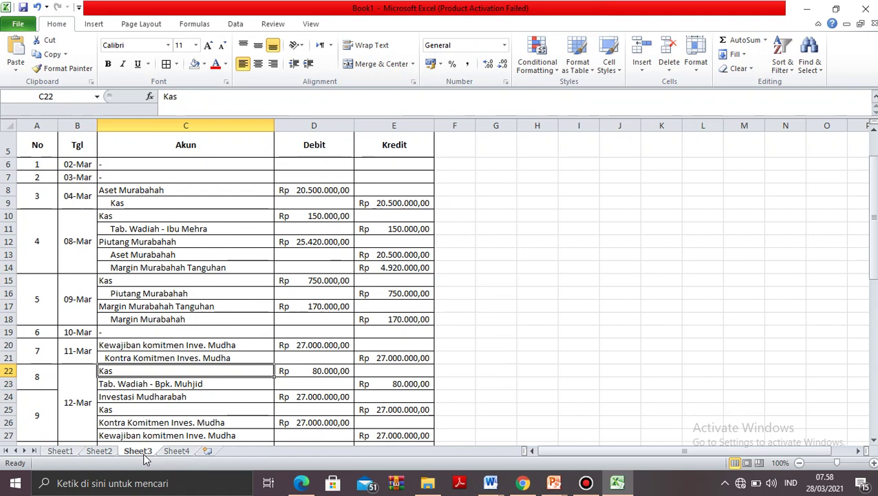
key("Down")
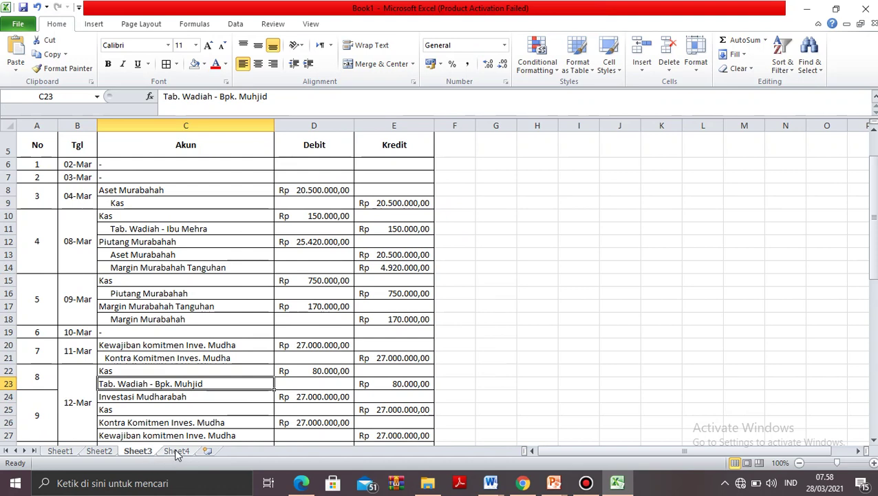
On Sheet4, enter Tab. Wadiah as the Keterangan in row 11 of the Kas ledger.
left_click(176, 452)
key("Right")
key("Left")
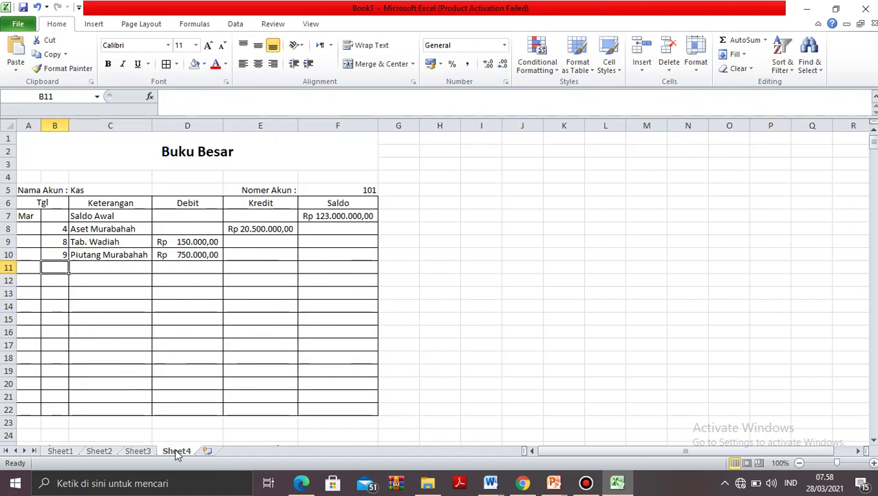
key("Right")
type("Tab")
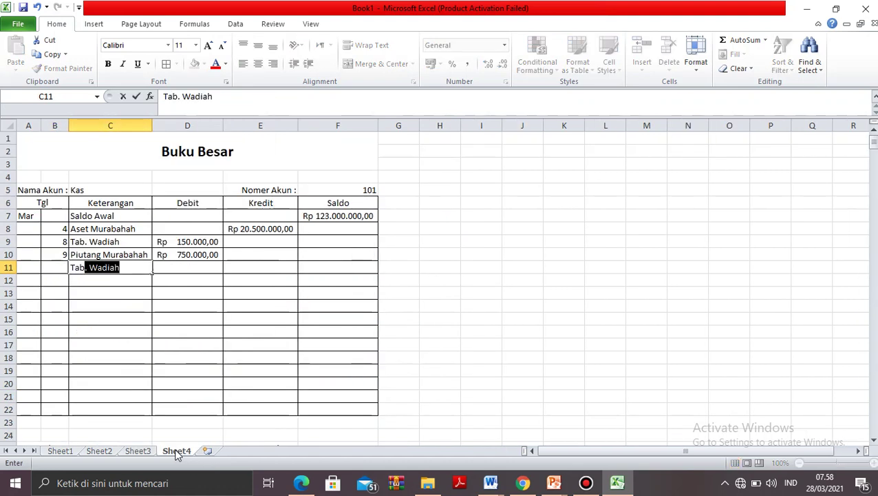
key("Return")
key("Up")
key("Left")
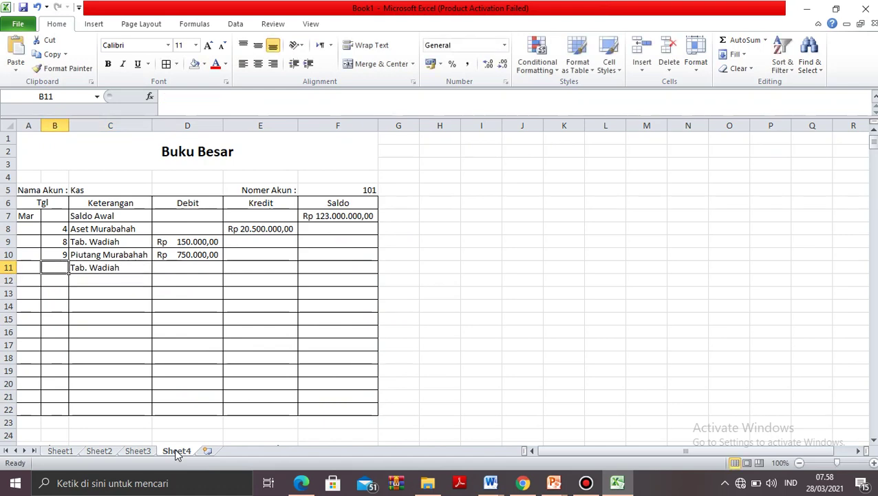
Recheck the Tab. Wadiah entry on Sheet3, then give ledger row 11 date 12 and a Debit of 80.000.
left_click(138, 451)
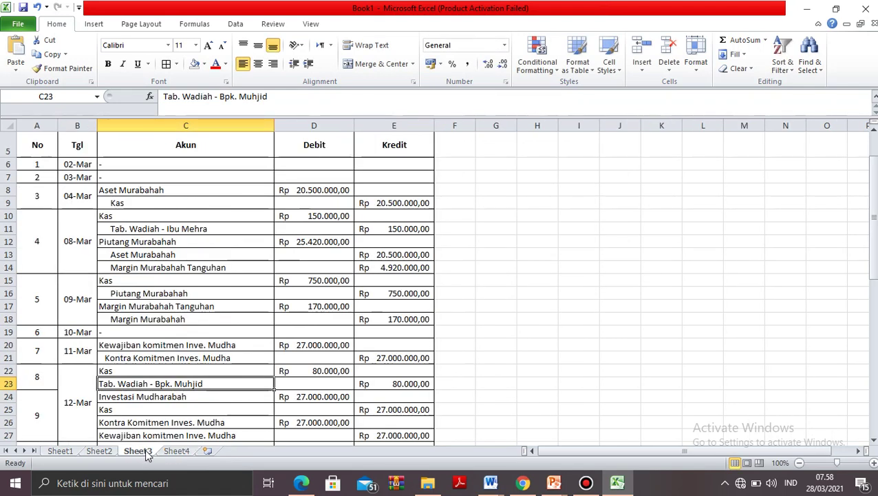
left_click(182, 451)
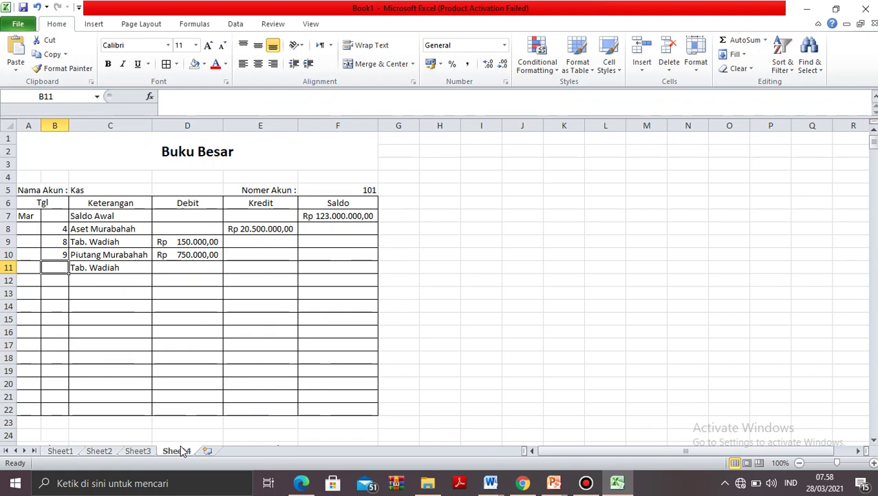
type("12")
key("Tab")
key("Tab")
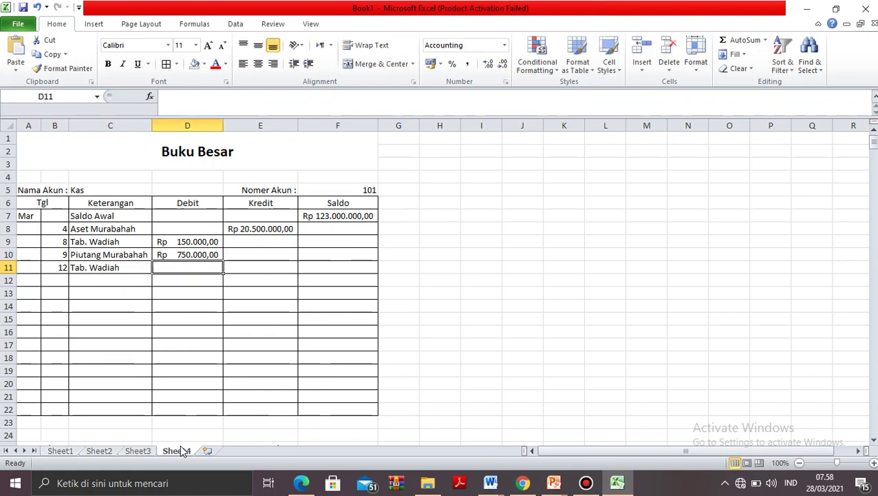
type("80000")
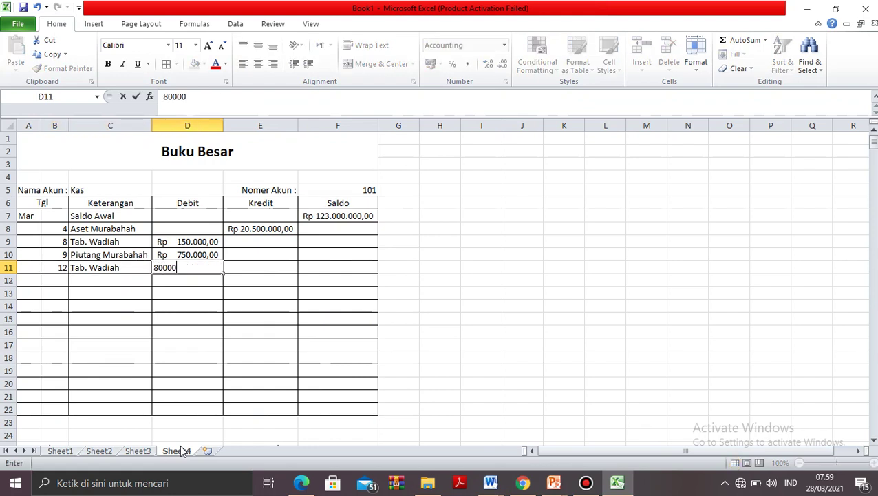
key("Return")
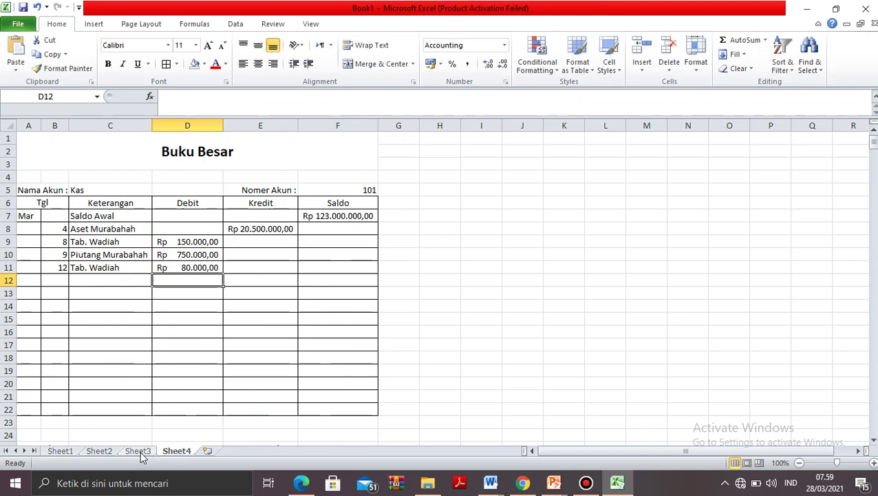
Review the posted 12-Mar entry on Sheet3 and find the second 12-Mar Kas line with its Investasi Mudharabah counter account.
left_click(140, 452)
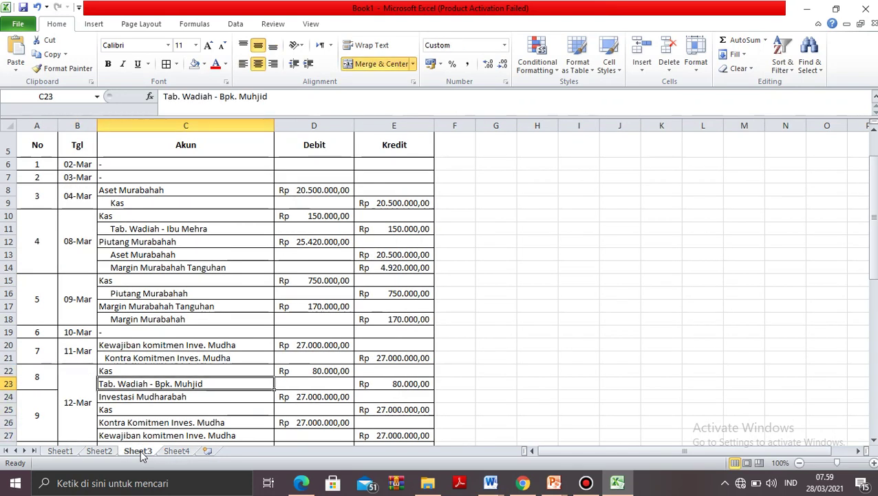
key("shift+Up")
key("shift+Right")
key("shift+Right")
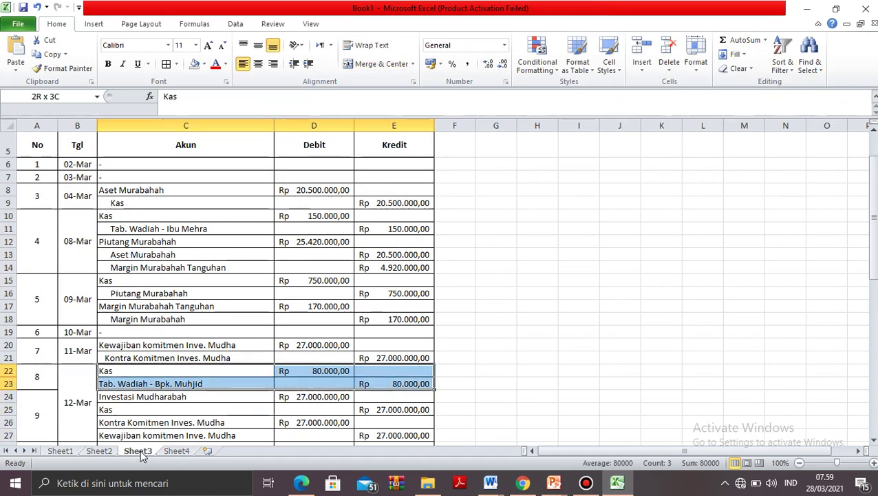
key("Down")
key("Down")
key("Down")
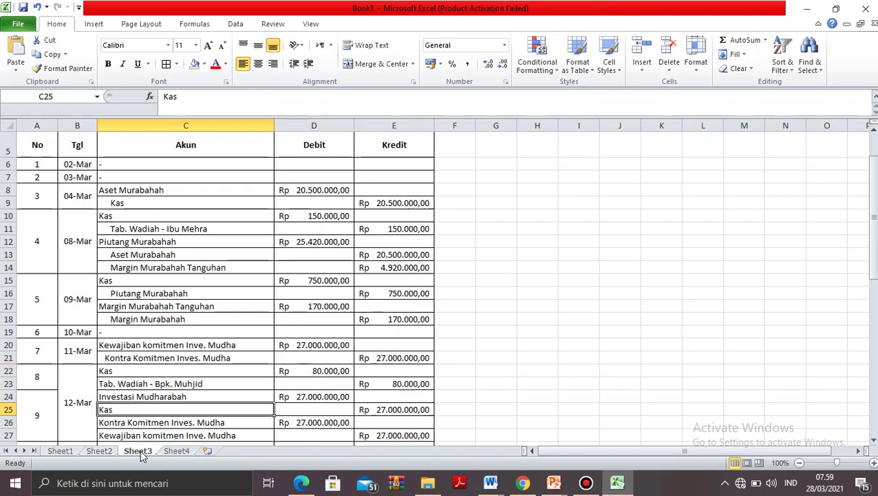
key("shift+Right")
key("shift+Right")
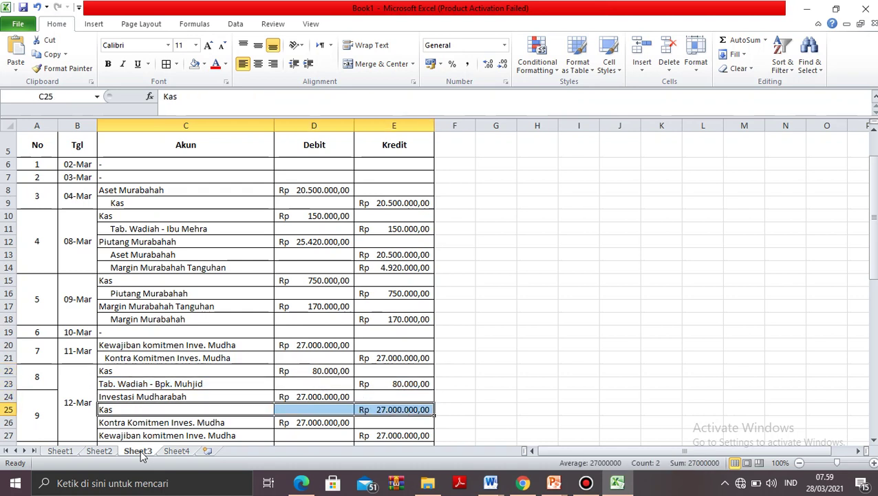
key("Up")
key("Down")
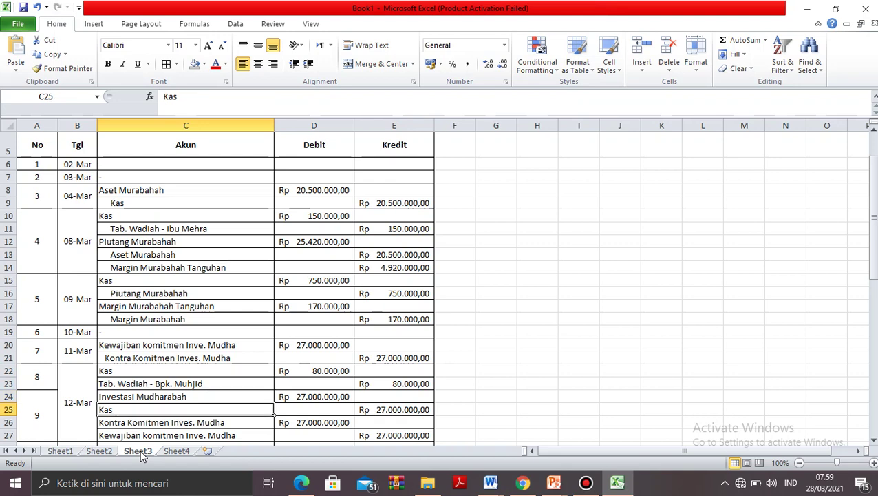
On Sheet4, enter Investasi Mudharabah as the Keterangan in row 12 of the Kas ledger.
left_click(177, 450)
key("Left")
type("I")
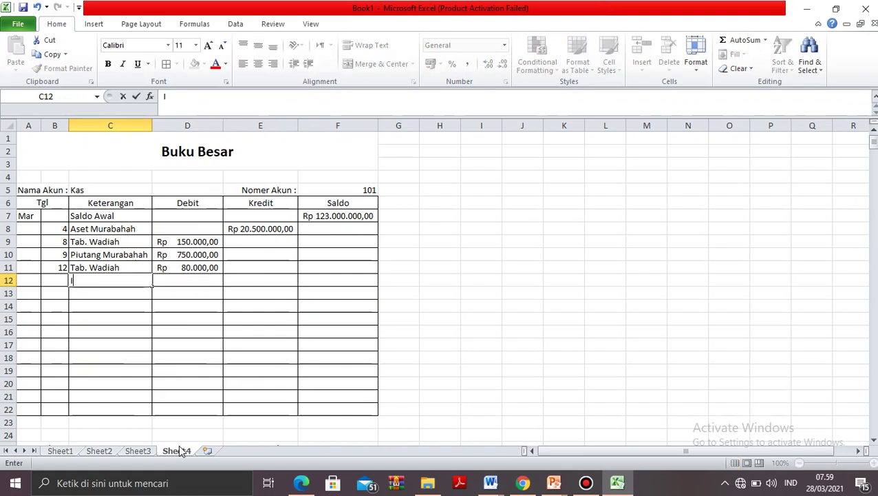
type("nvestasi Mudharabah")
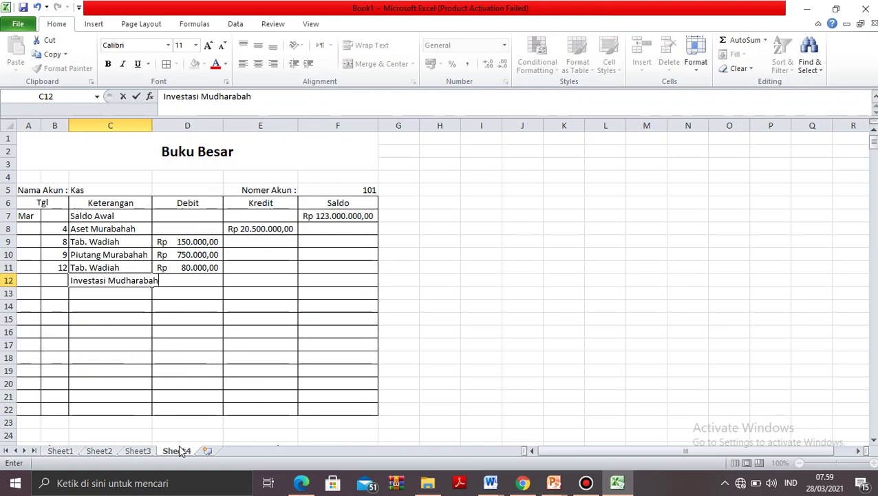
key("Return")
Check the second 12-Mar Kas amount on Sheet3 and enter 27.000.000 as the Kredit of the ledger's Investasi Mudharabah row.
left_click(138, 450)
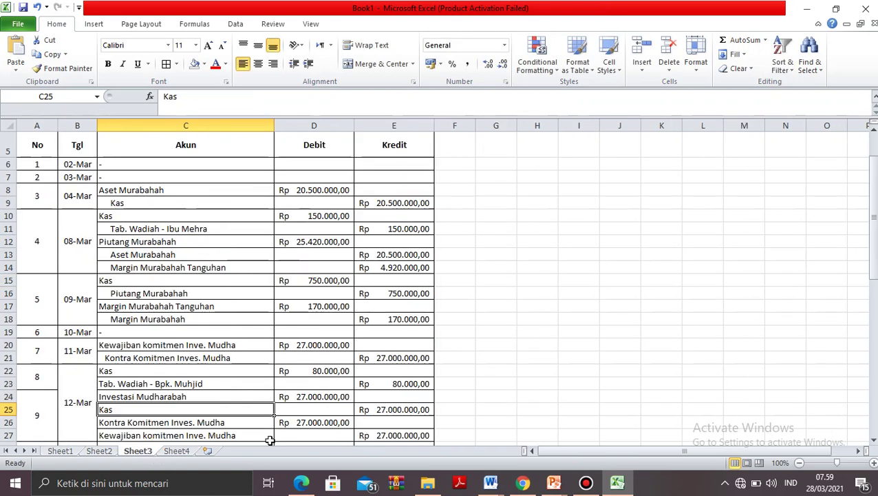
left_click(176, 451)
key("Right")
key("Up")
key("Right")
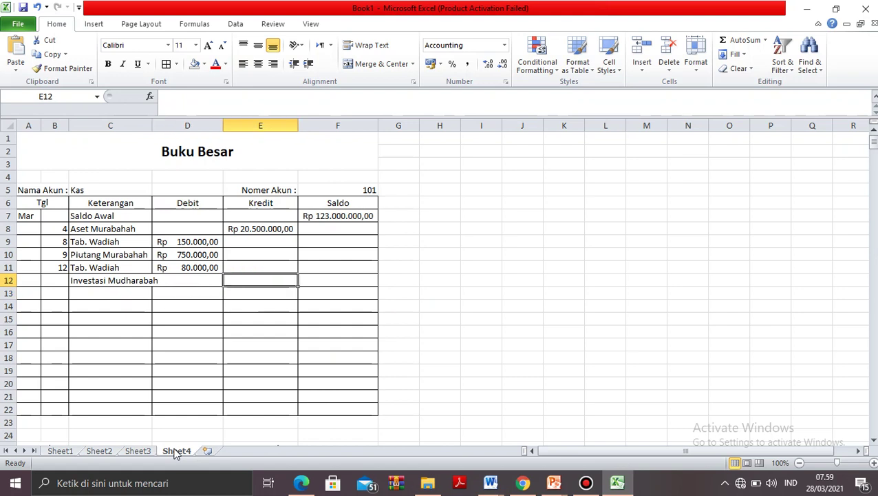
type("27")
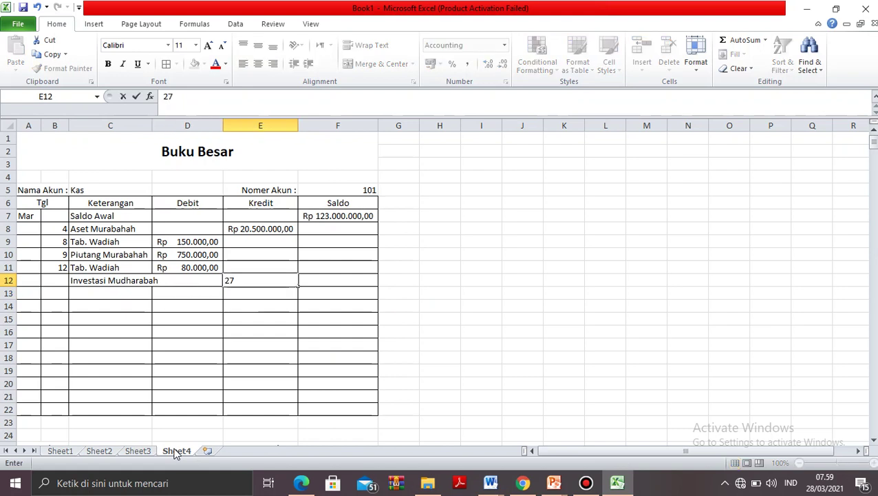
type(".000.000")
key("Return")
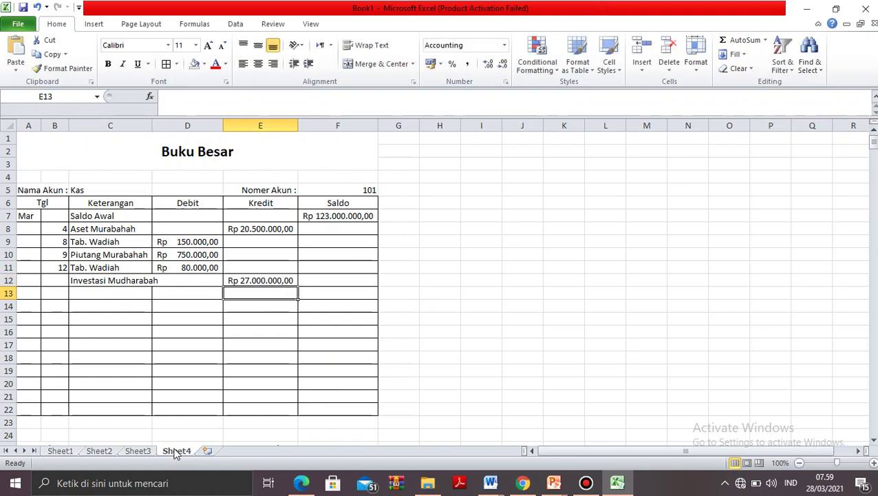
Look down Jurnal Umum on Sheet3 for the 13-Mar Kas entry and the accounts listed under it.
left_click(140, 451)
key("Left")
key("Down")
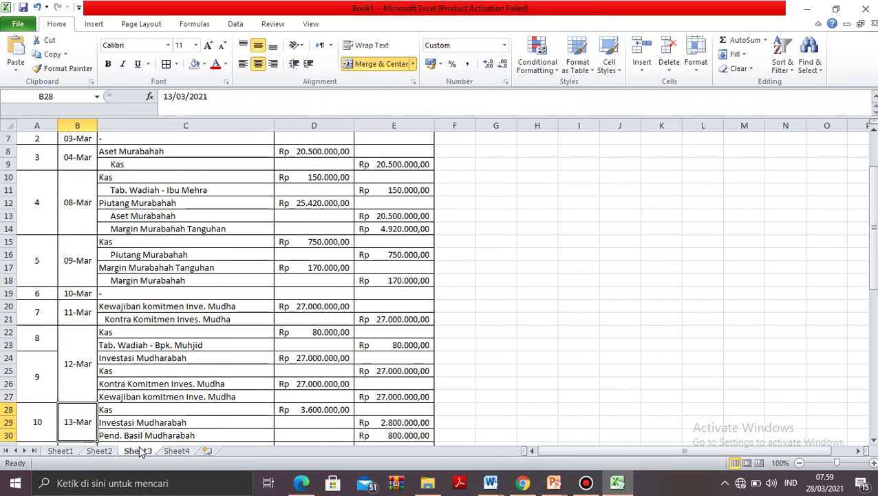
key("Right")
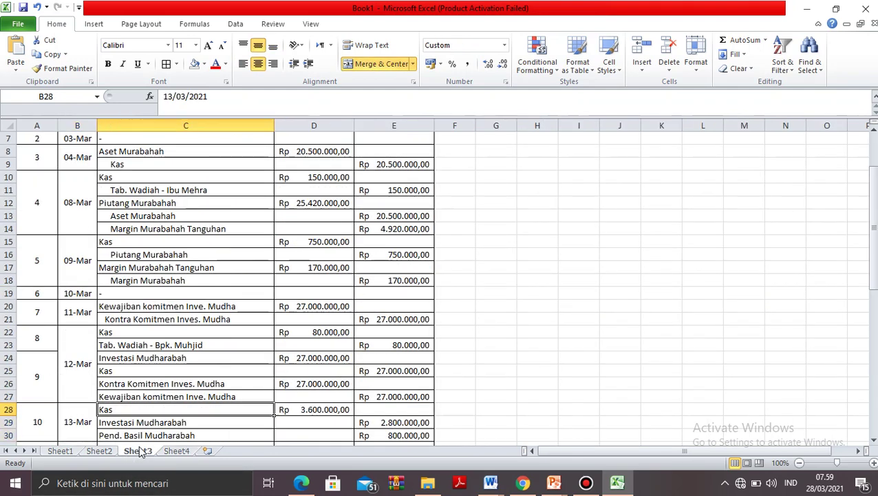
key("shift+Down")
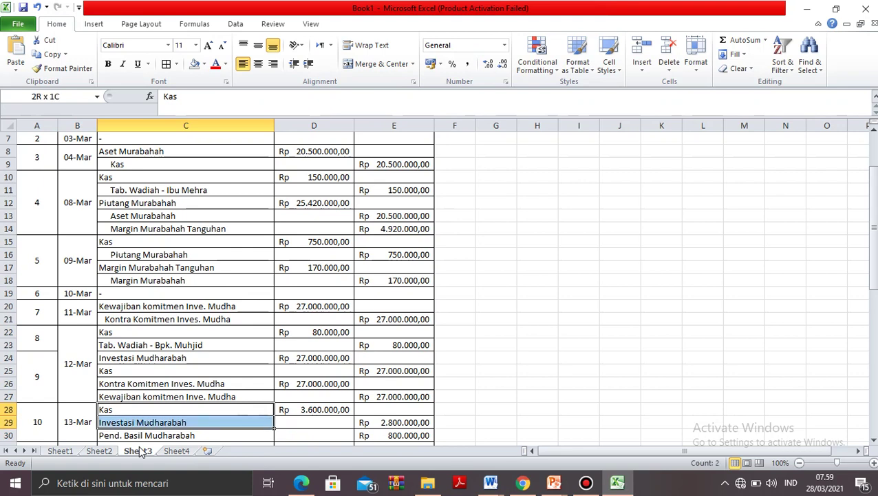
key("shift+Down")
key("Down")
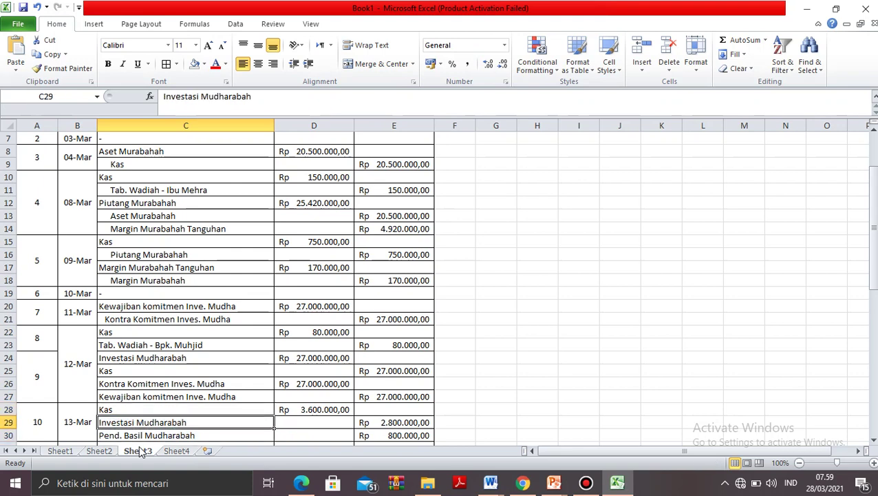
key("Down")
key("Down")
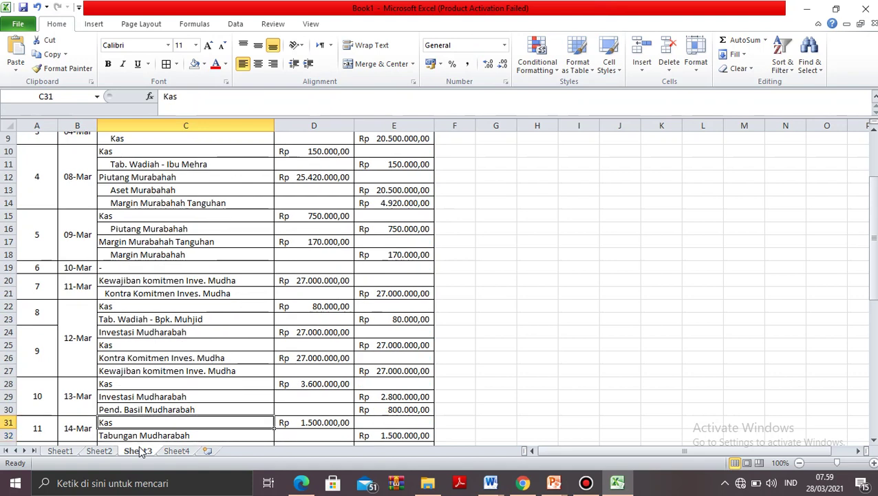
Examine the three lines of the 13-Mar journal entry and how its Kas debit amount is calculated.
key("Up")
key("shift+Up")
key("shift+Up")
key("shift+Right")
key("shift+Right")
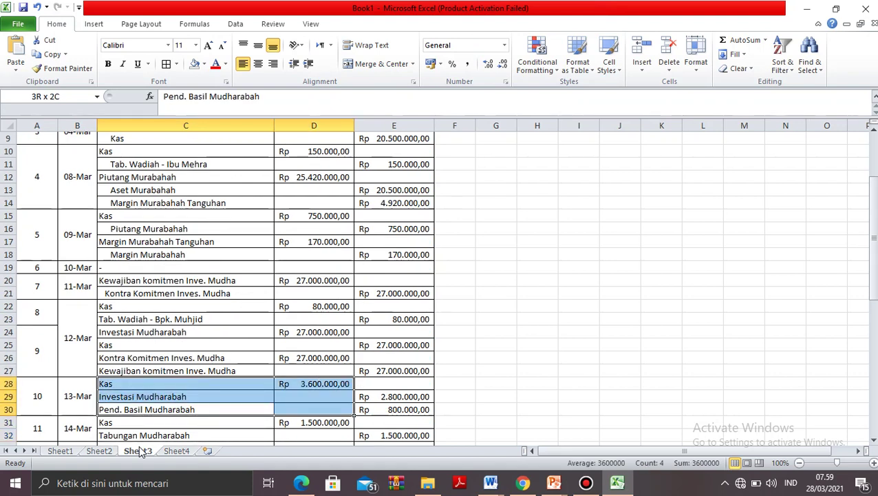
key("Right")
key("Up")
key("Up")
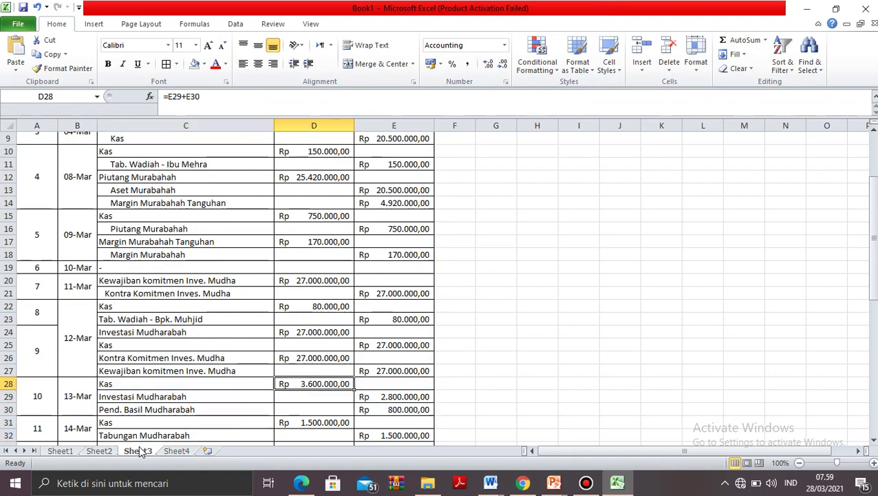
Confirm the journal entry's date on Sheet3 and enter 13 as the date in row 13 of the Kas ledger on Sheet4.
left_click(177, 451)
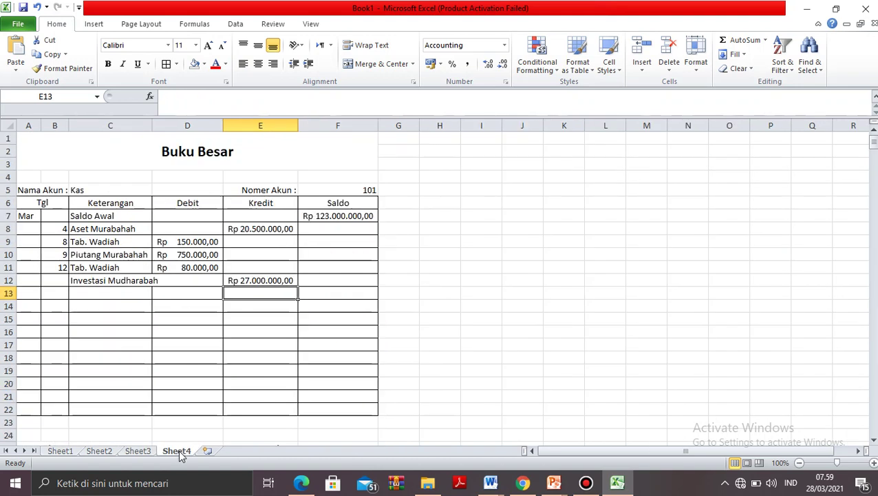
key("Left")
key("Left")
key("Left")
left_click(144, 451)
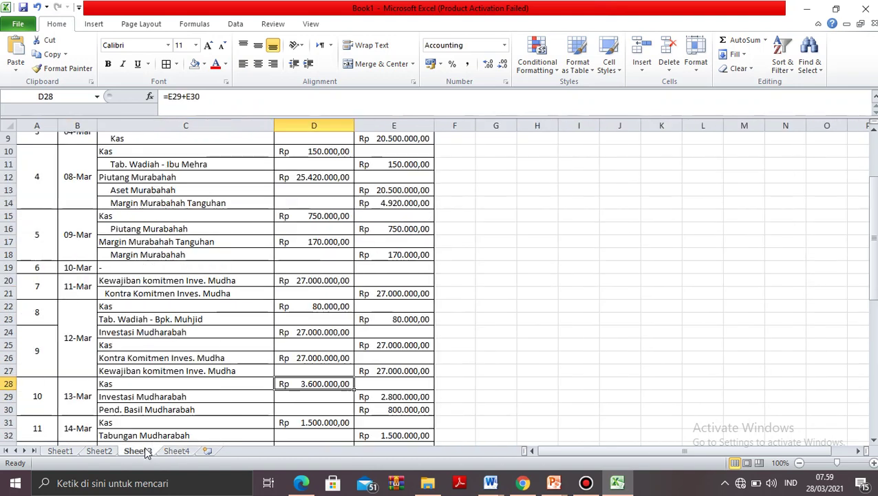
left_click(185, 452)
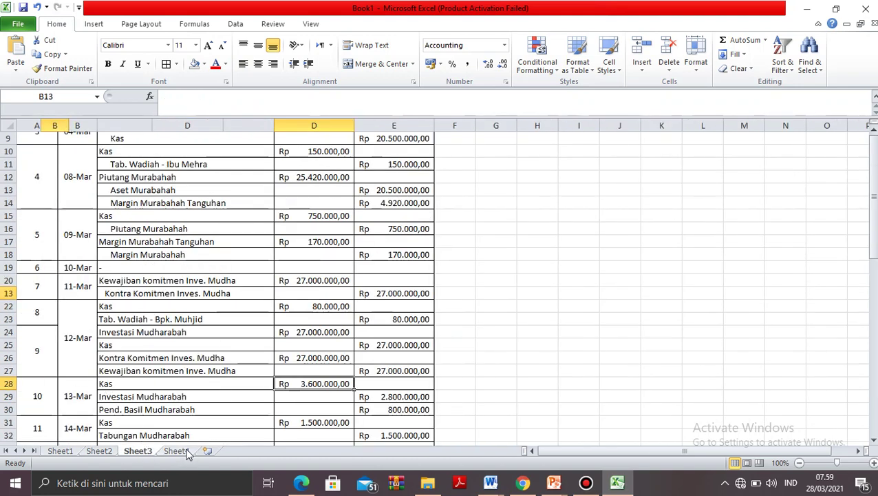
type("13 mar")
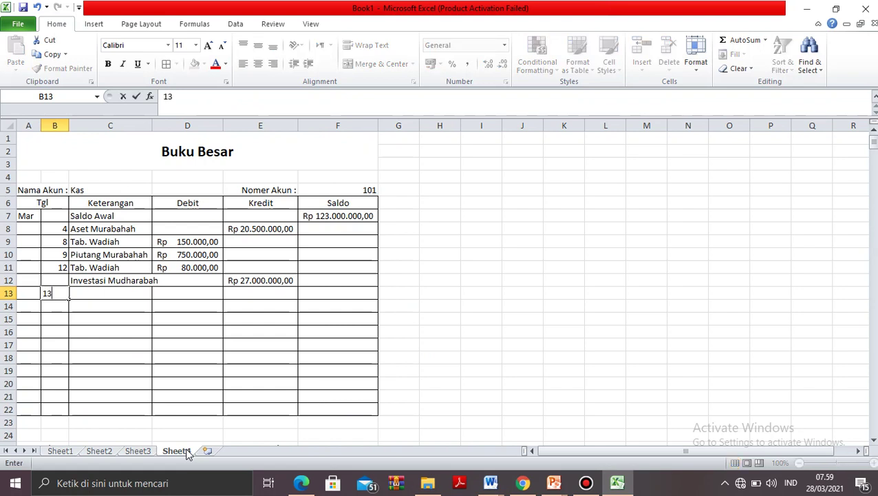
key("BackSpace")
key("BackSpace")
key("BackSpace")
key("BackSpace")
key("Return")
Enter 13 as the date of the ledger's Investasi Mudharabah row 12.
key("Up")
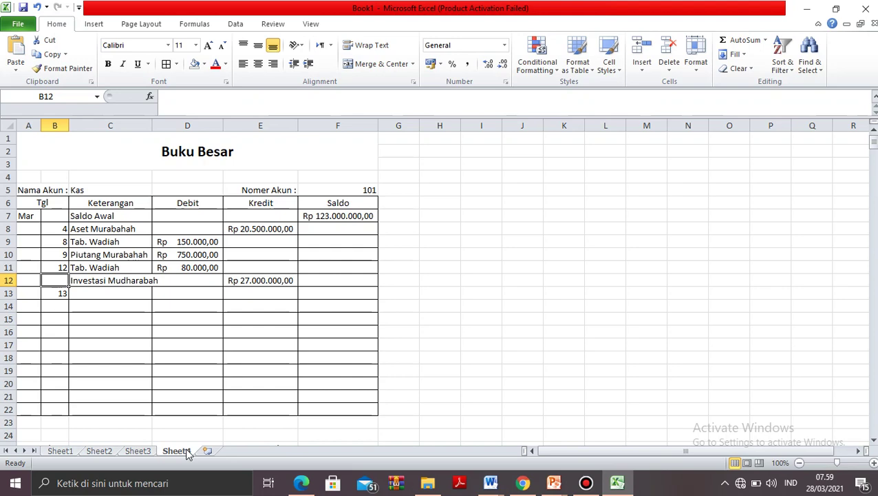
type("13")
key("Return")
Review on Sheet3 the two accounts credited against Kas in the 13-Mar journal entry.
key("Right")
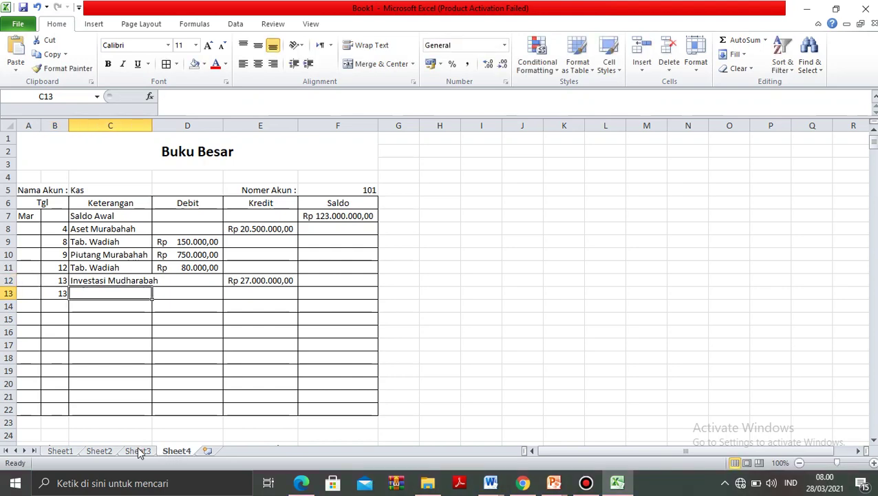
left_click(146, 452)
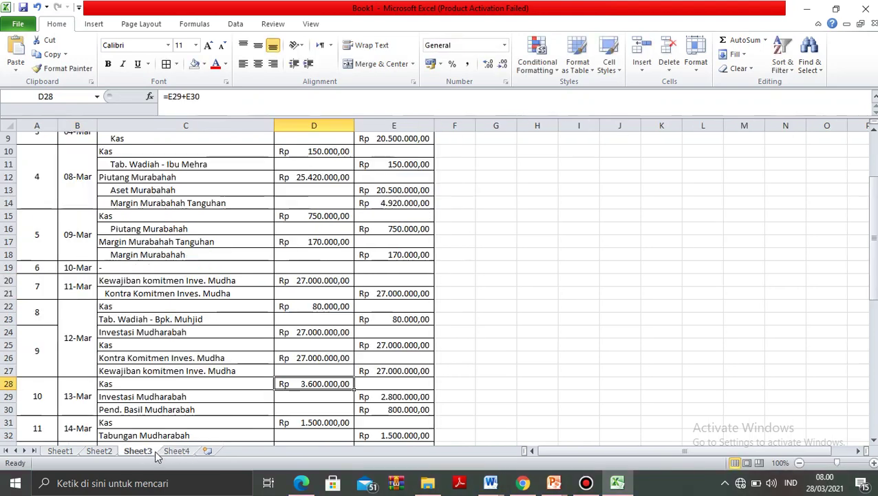
left_click(141, 395)
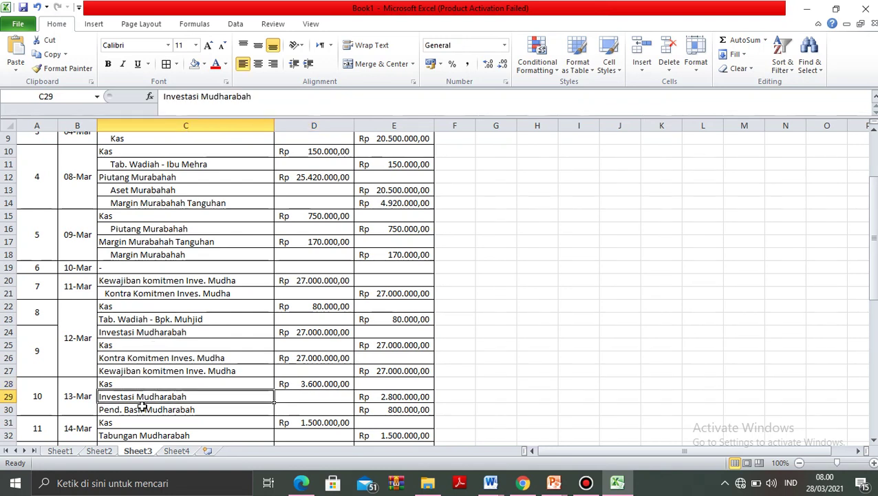
left_click(141, 409)
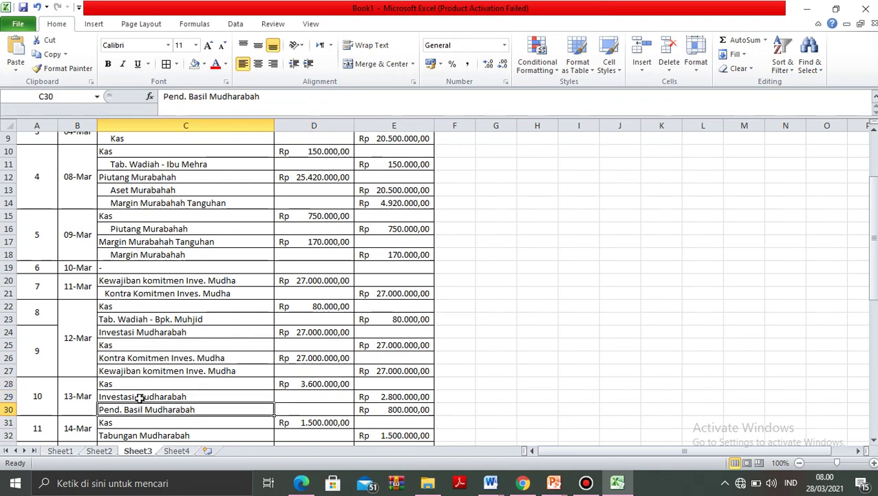
left_click_drag(139, 396, 367, 396)
left_click(173, 396)
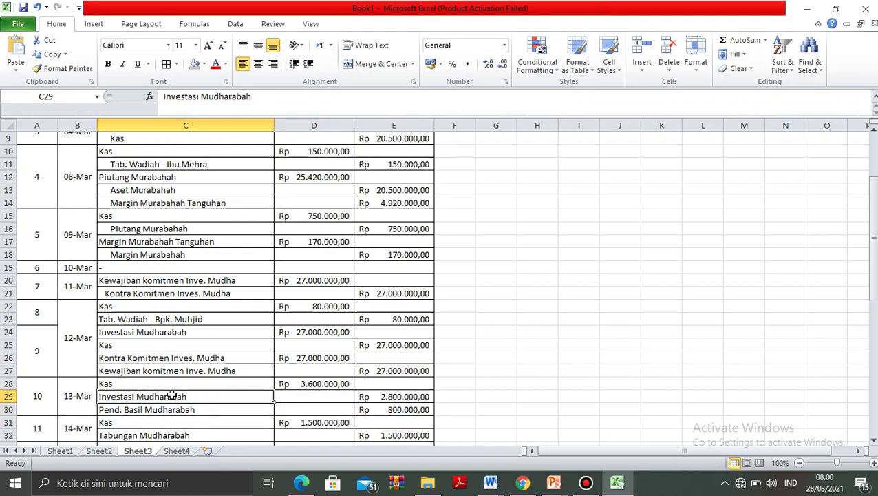
key("Down")
left_click(172, 396)
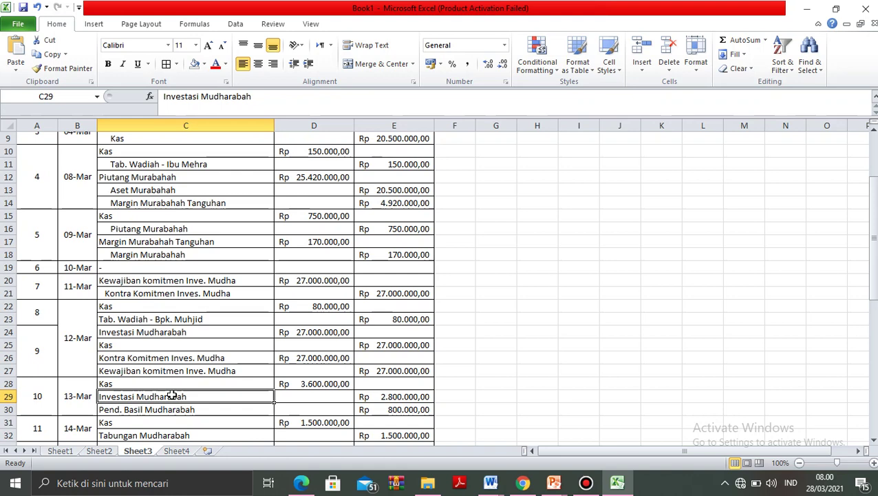
key("shift+Down")
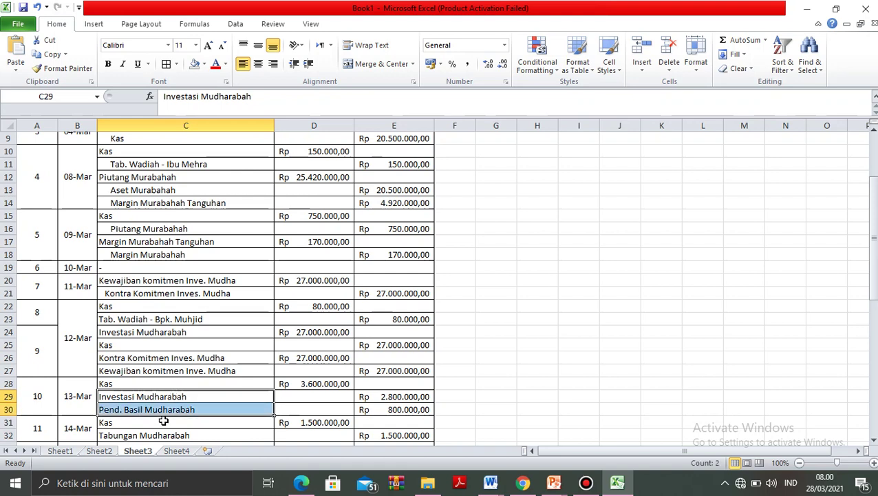
left_click(546, 344)
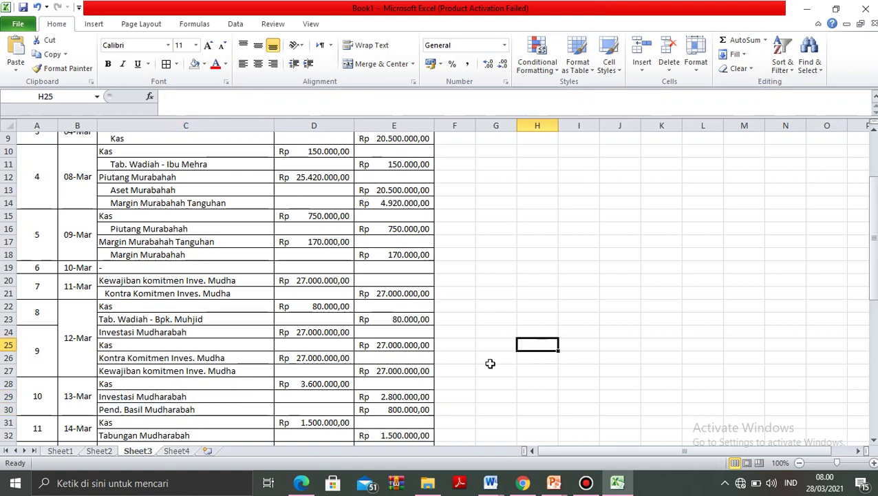
On Sheet4, enter Investasi Mudharabah as the Keterangan in row 13 of the Kas ledger.
left_click(176, 451)
type("In")
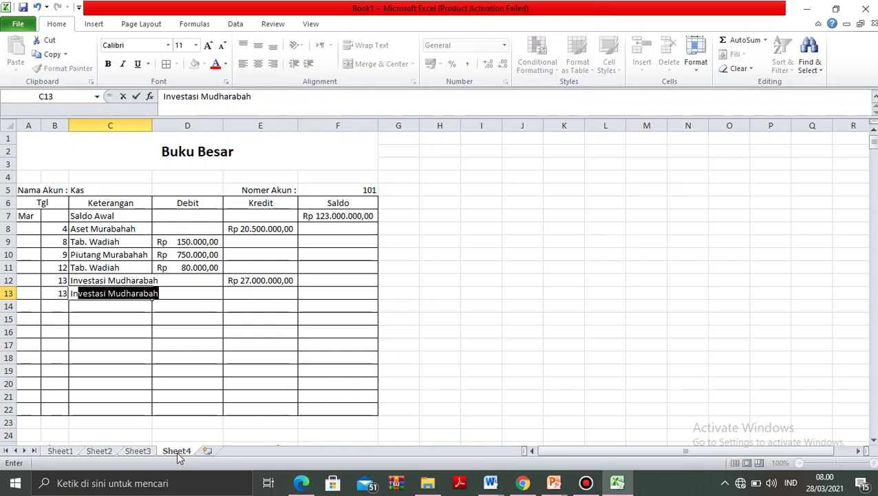
type("vestasi Mudh")
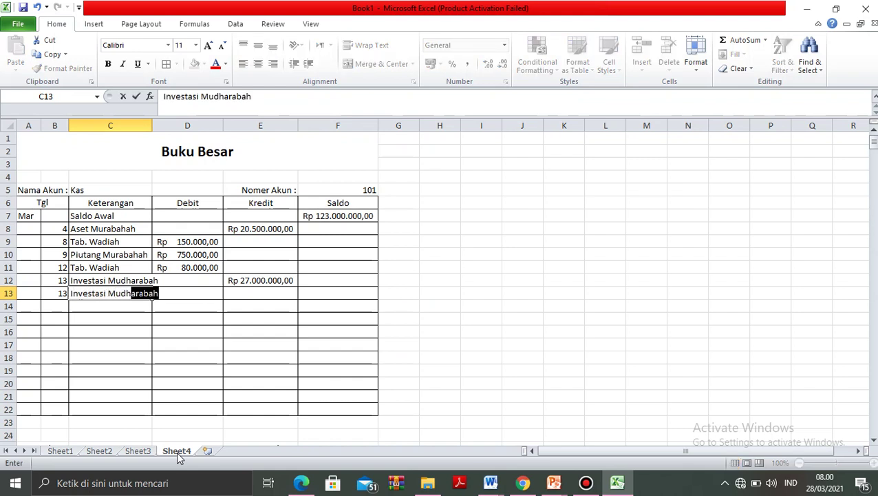
key("Return")
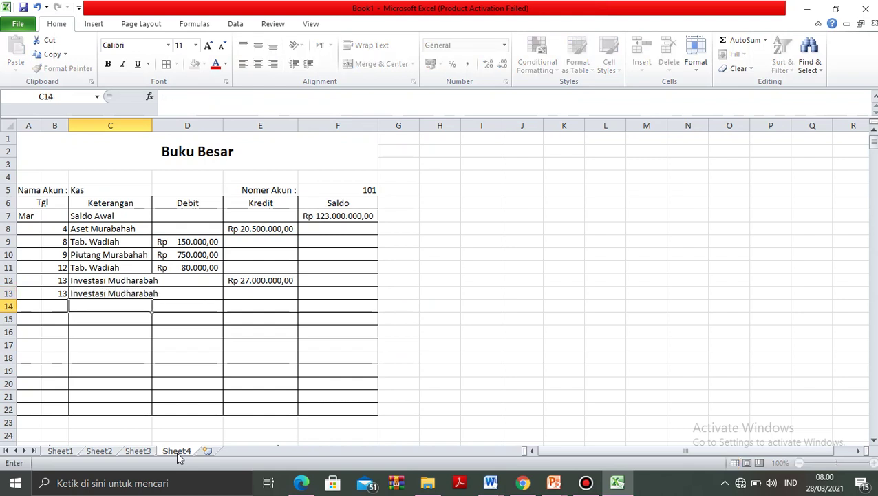
Check the 13-Mar Kas amount on Sheet3 and enter 3.600.000 as the Debit in row 13 of the Kas ledger.
key("Up")
key("Right")
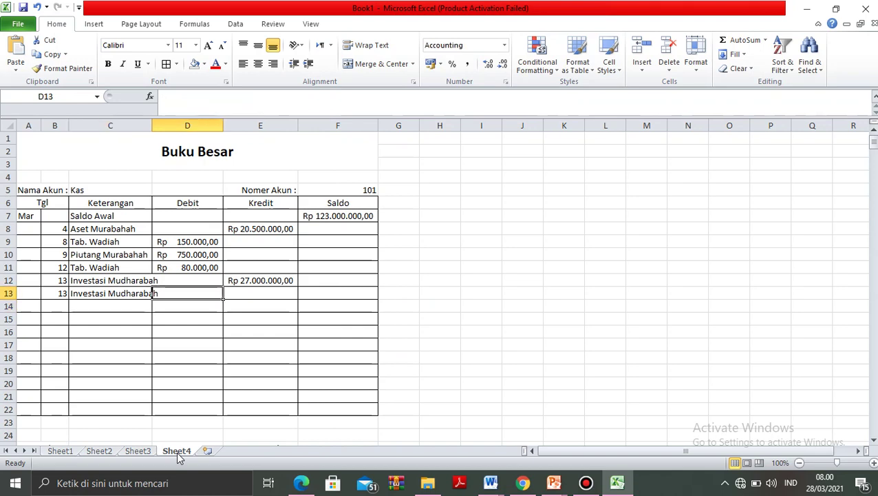
left_click(131, 451)
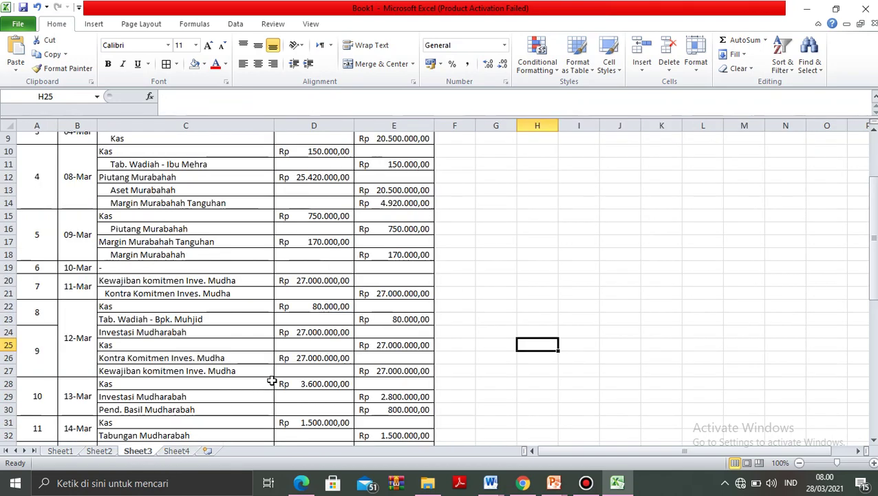
left_click(314, 381)
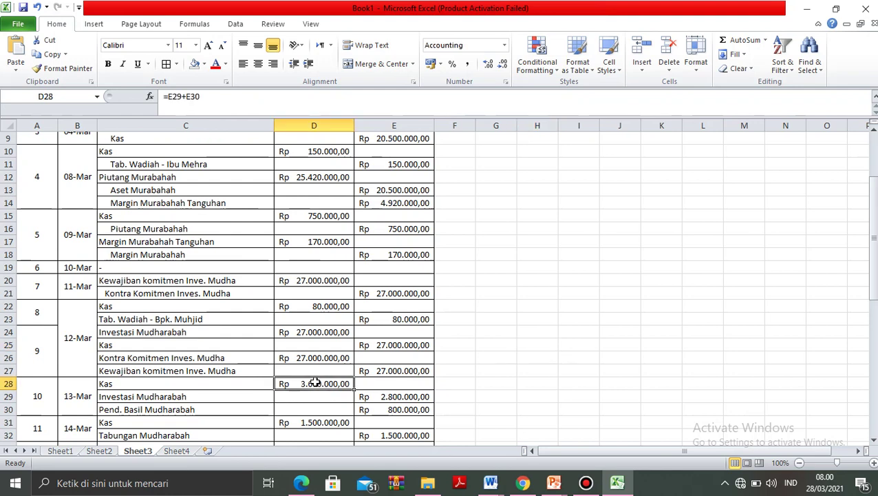
left_click(174, 451)
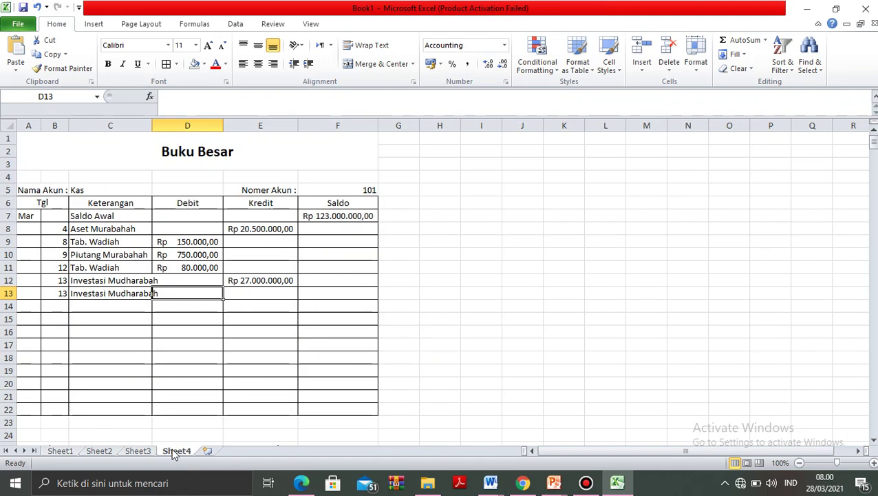
type("3600")
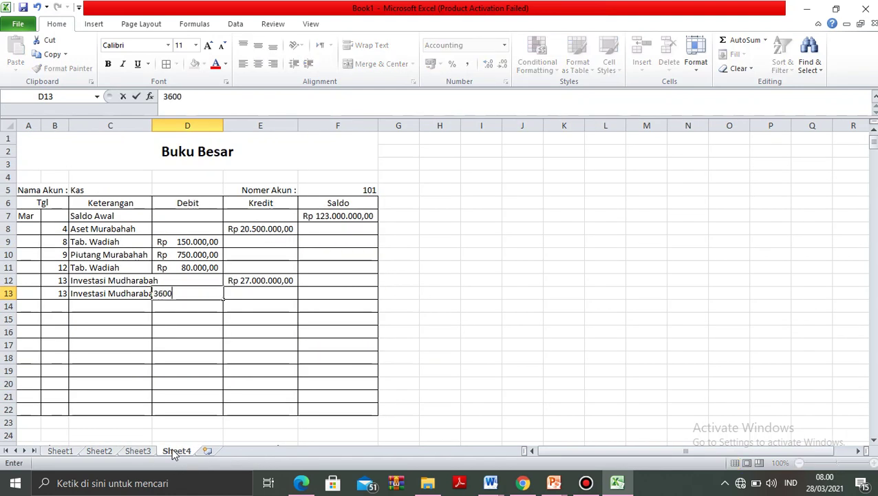
type("000")
key("Return")
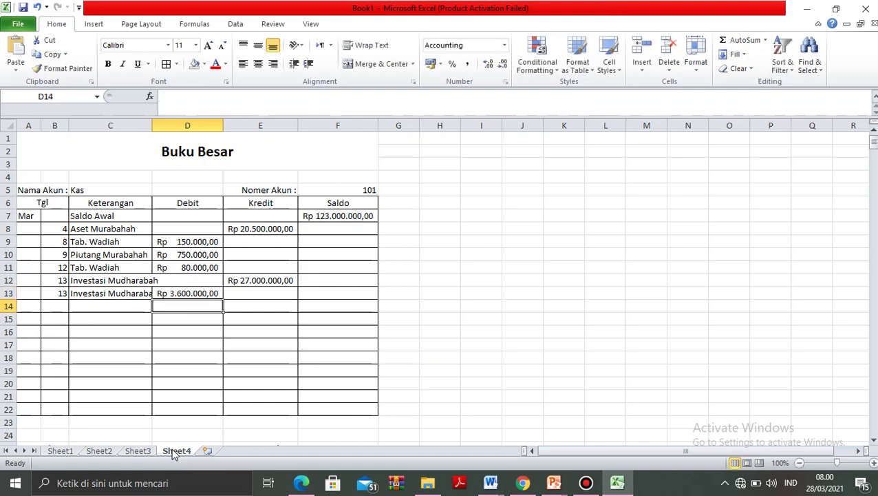
Look down Jurnal Umum on Sheet3 for the 14-Mar Kas entry and its contra account.
key("Left")
key("Left")
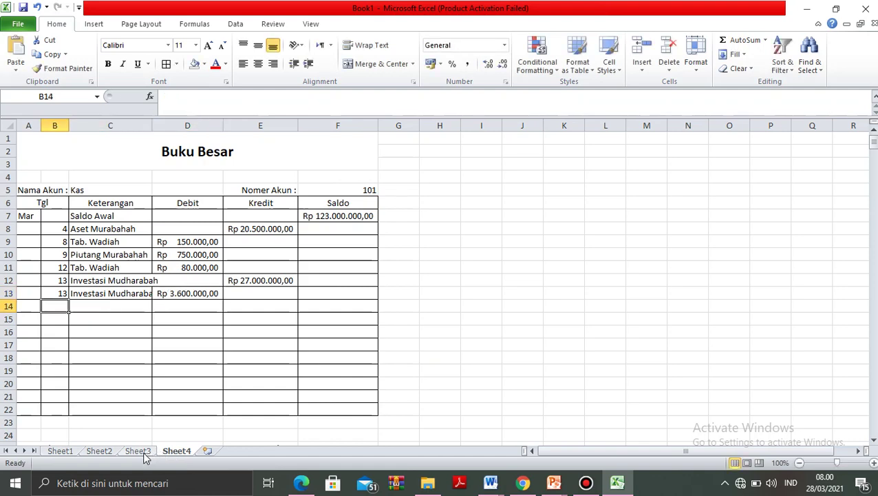
left_click(141, 452)
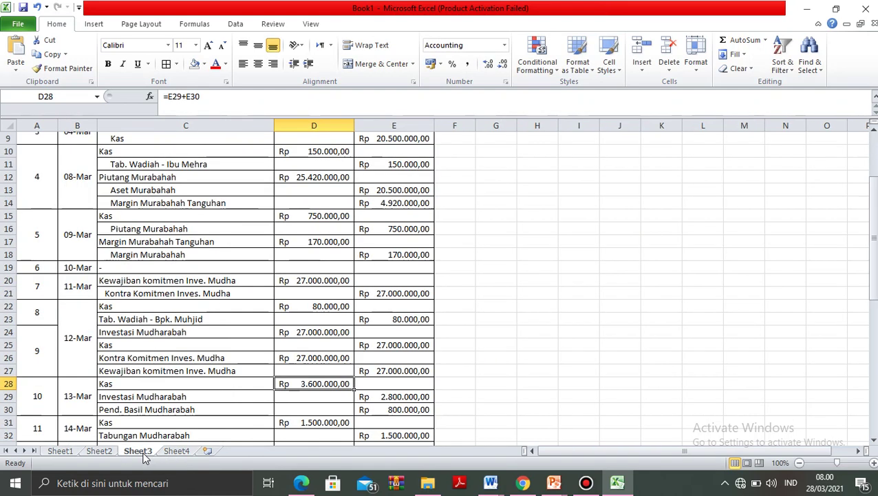
key("Down")
key("Down")
key("Down")
key("Down")
key("Down")
key("Down")
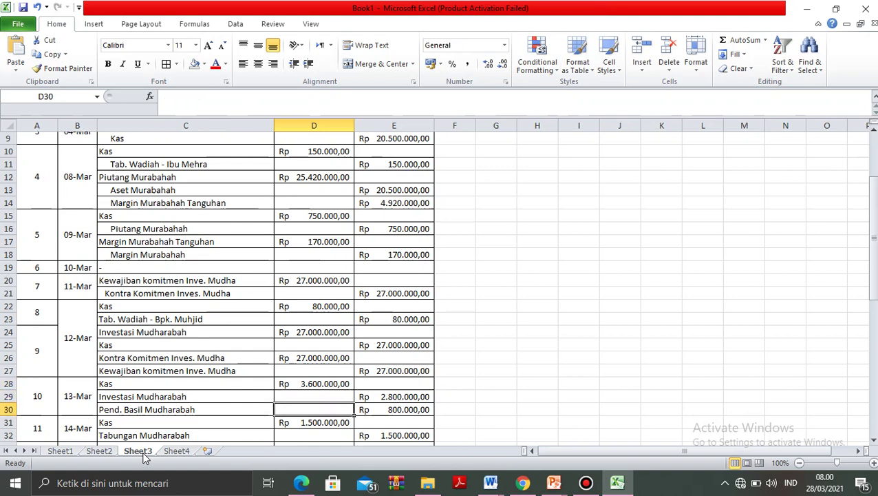
key("Up")
key("Up")
key("Up")
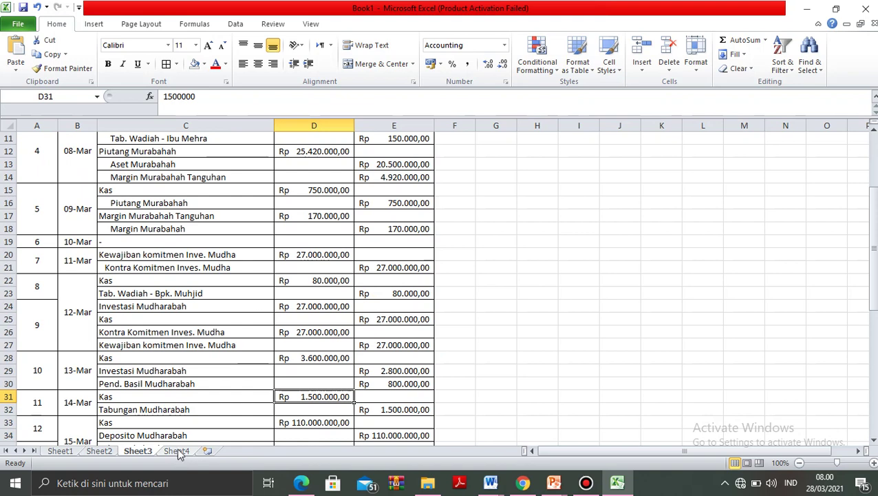
On Sheet4, enter 14 as the date and Tab. Mudharabah as the Keterangan in row 14 of the Kas ledger.
left_click(177, 450)
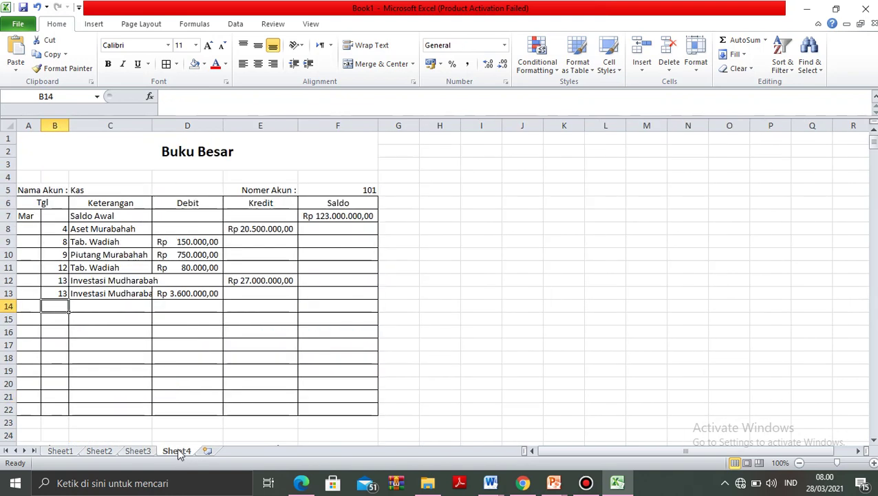
type("14")
key("Tab")
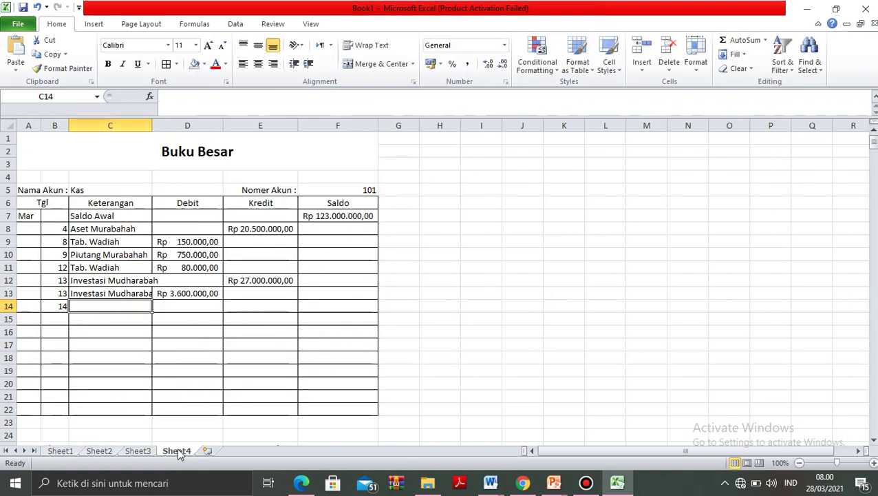
type("Tab")
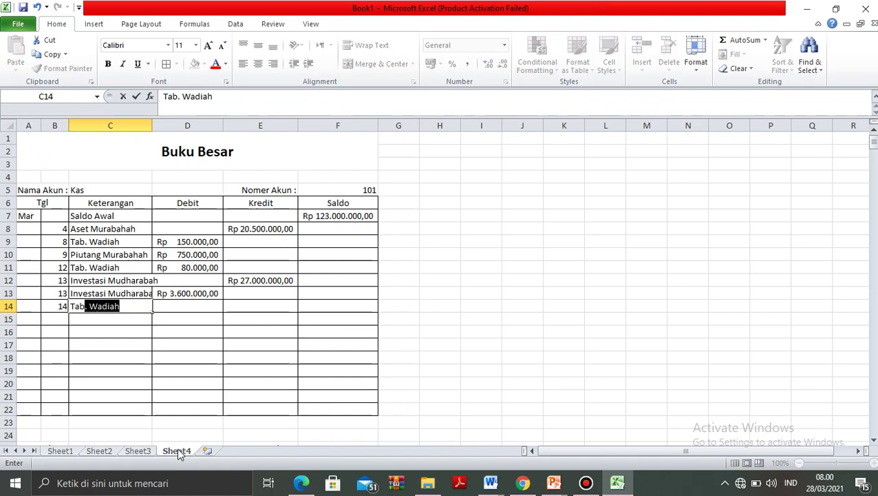
type(". Muh")
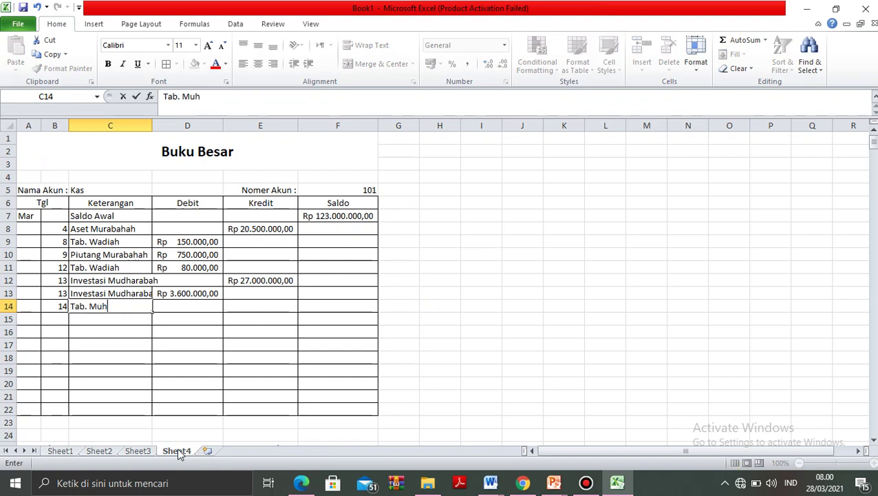
key("BackSpace")
type("dharas")
key("BackSpace")
type("bah")
key("Return")
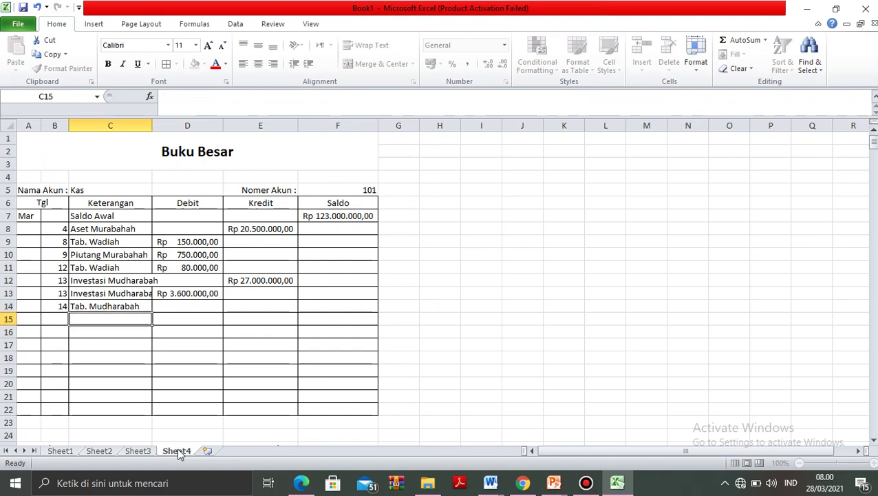
Correct the date of the ledger's row 12 Investasi Mudharabah entry to 12.
key("Up")
key("Up")
key("Up")
key("Left")
type("12")
key("Return")
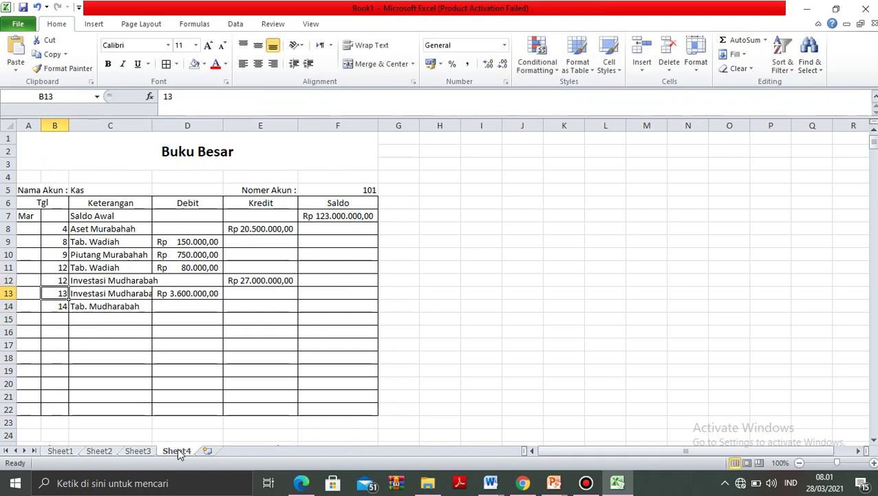
Check the 14-Mar Kas amount on Sheet3 and enter 1.500.000 as the Debit in row 14 of the Kas ledger.
key("Down")
key("Right")
key("Right")
key("Right")
key("Left")
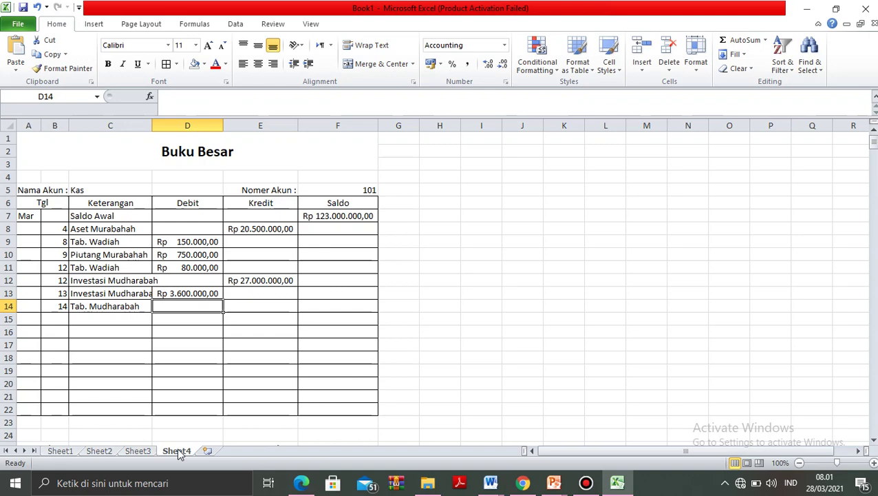
left_click(142, 451)
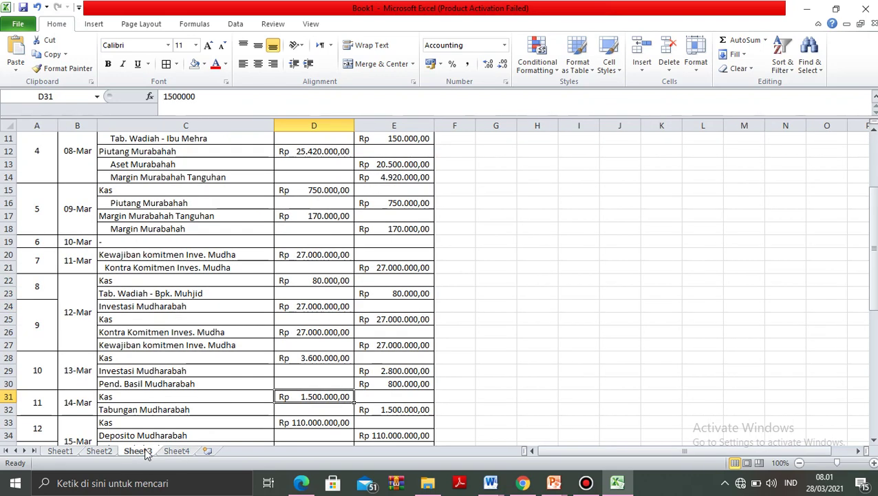
left_click(158, 408)
key("Up")
key("Right")
left_click(176, 451)
type("1.500.")
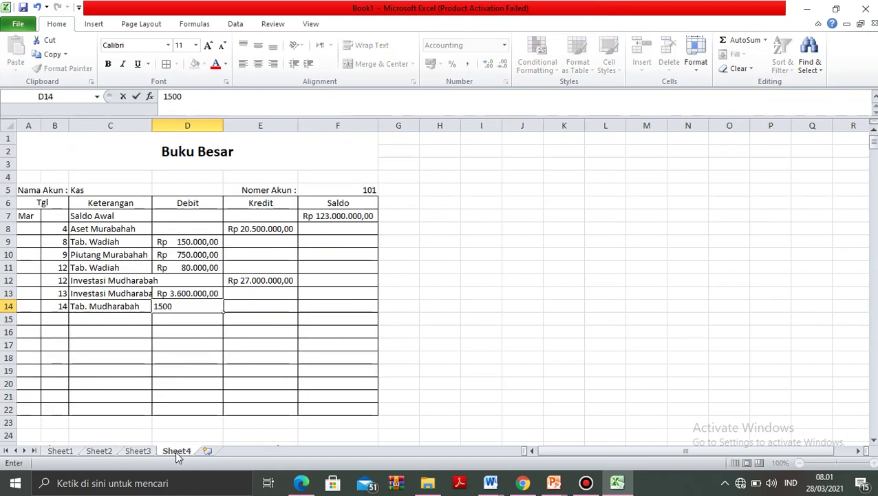
type("000")
key("Return")
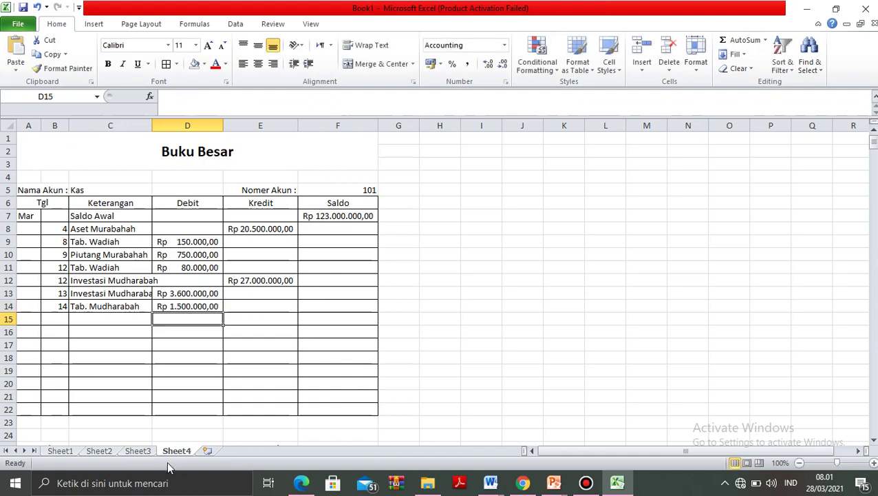
Look up the first 15-Mar Kas entry and its contra account in Jurnal Umum on Sheet3.
left_click(148, 452)
key("Down")
key("Down")
key("Down")
key("Down")
key("Down")
key("Down")
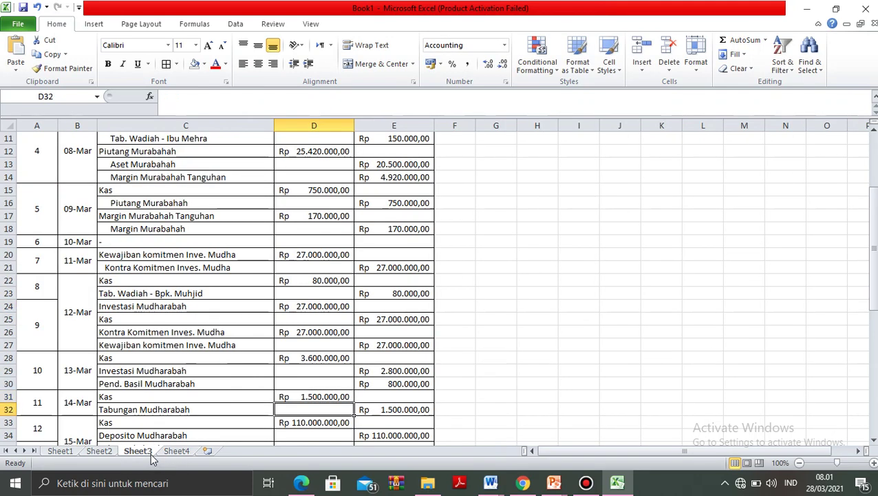
key("Up")
key("Up")
key("Up")
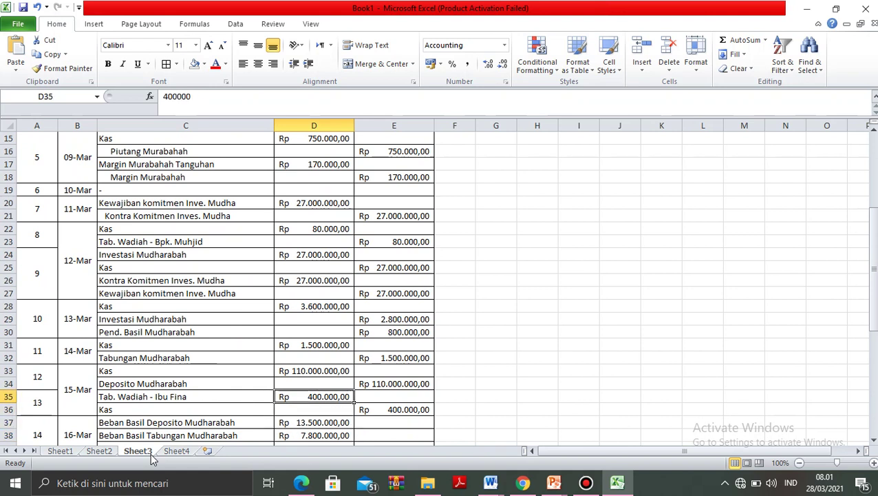
key("Up")
key("Up")
key("Left")
key("Left")
key("Right")
key("shift+Down")
key("shift+Right")
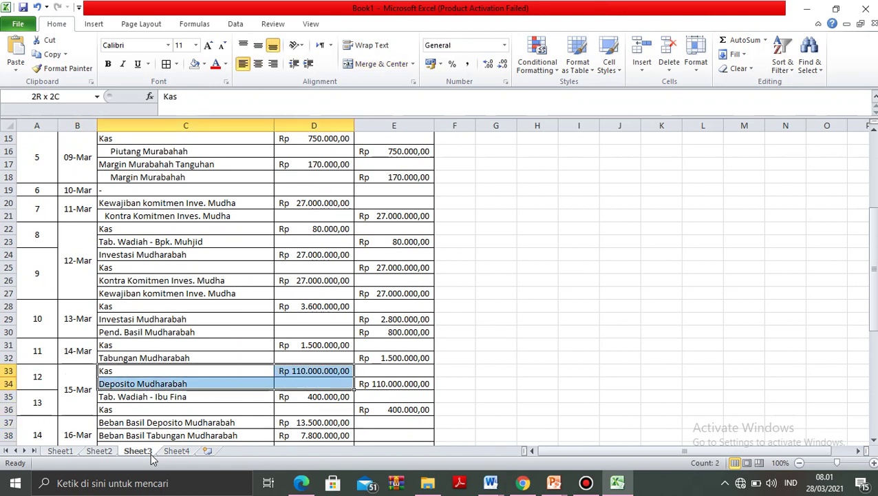
key("shift+Right")
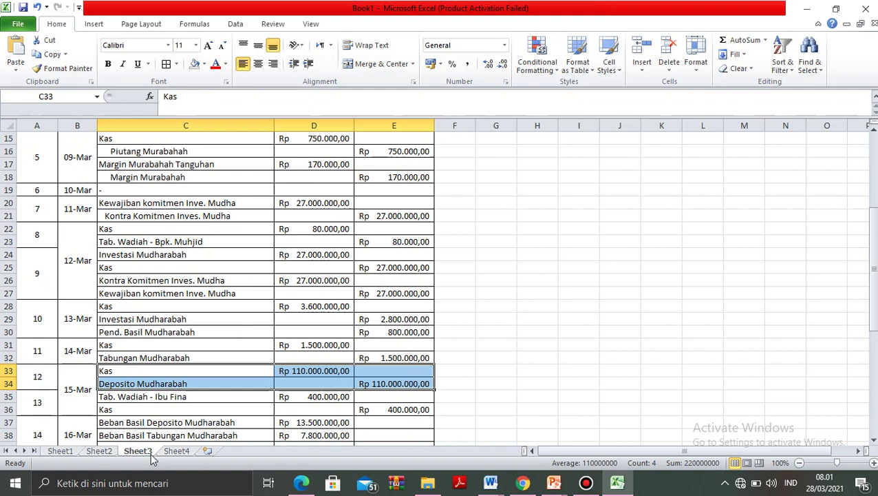
On Sheet4, enter Deposito Mudharabah as the Keterangan in row 15 of the Kas ledger.
left_click(183, 451)
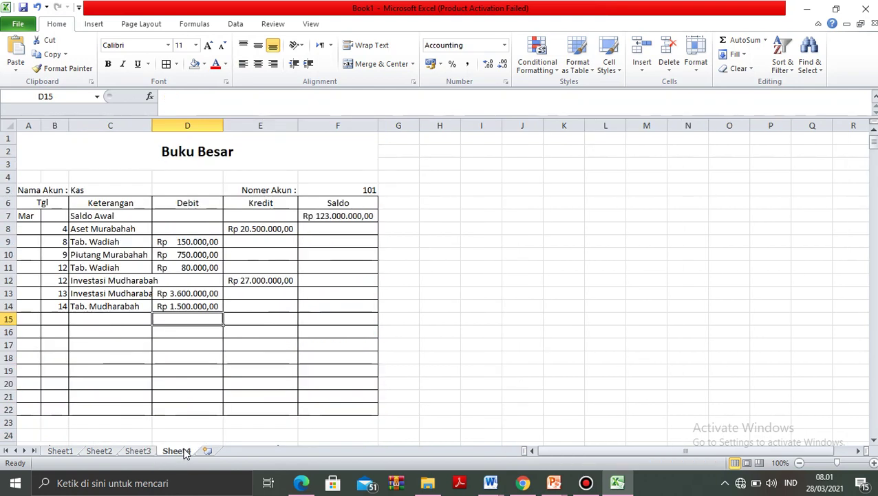
key("Left")
type("Deposi")
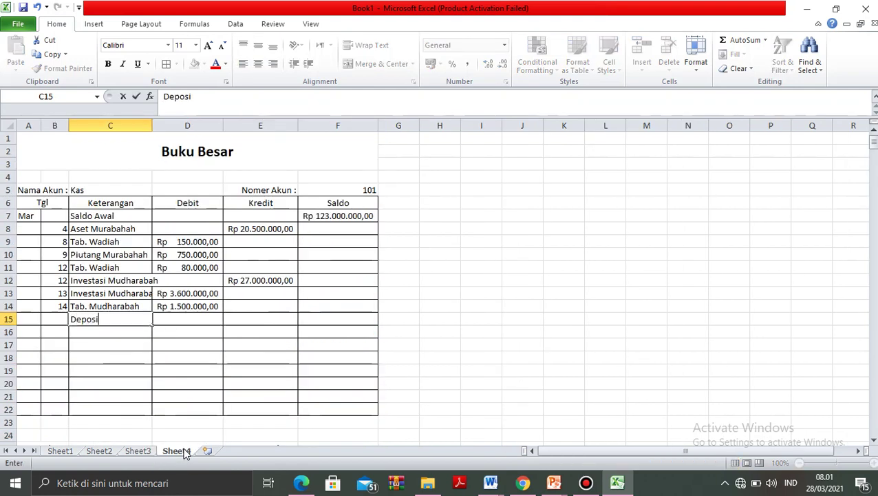
type("to Mudharab")
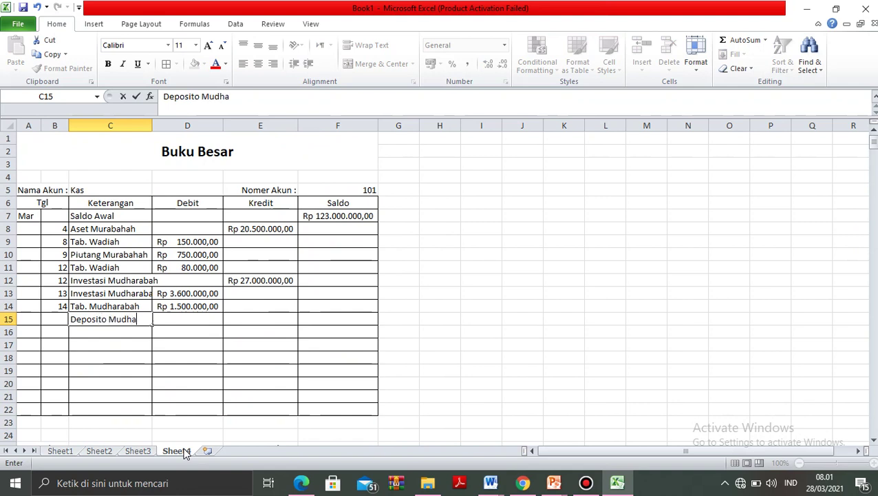
key("BackSpace")
type("bah")
key("Right")
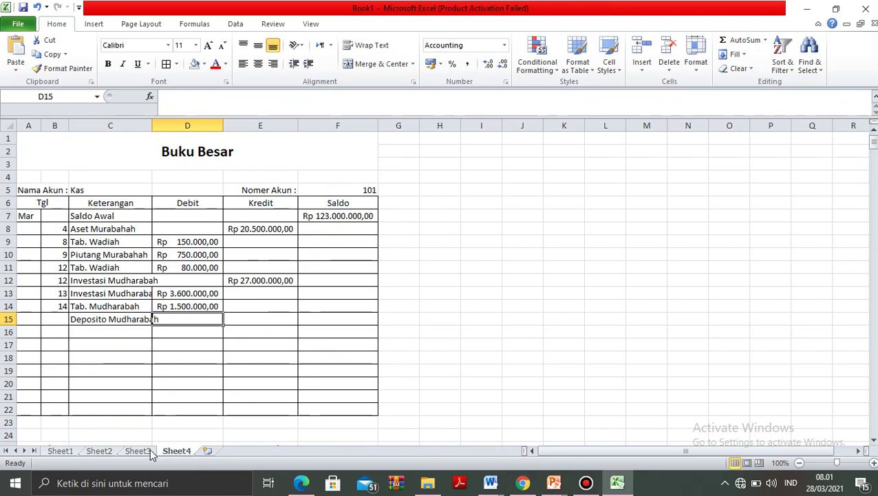
Check the Deposito Mudharabah amount on Sheet3 and enter 110.000.000 as the Debit in row 15 of the ledger.
left_click(149, 451)
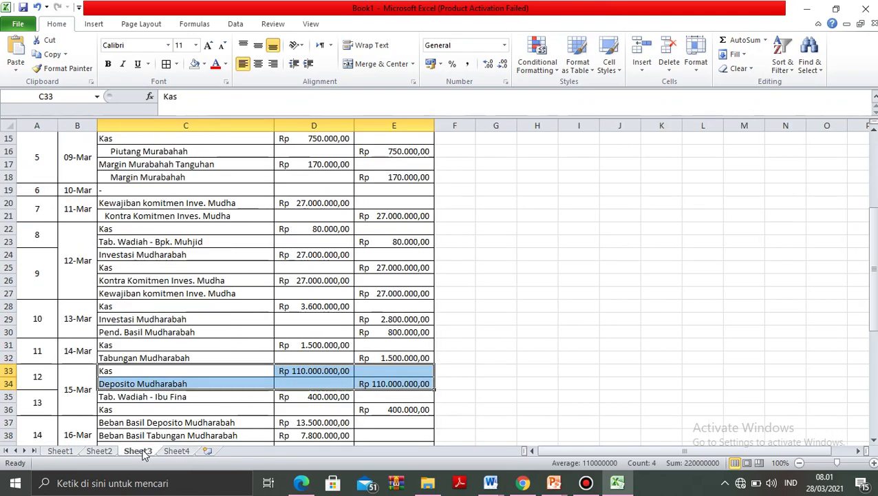
left_click(178, 450)
type("110")
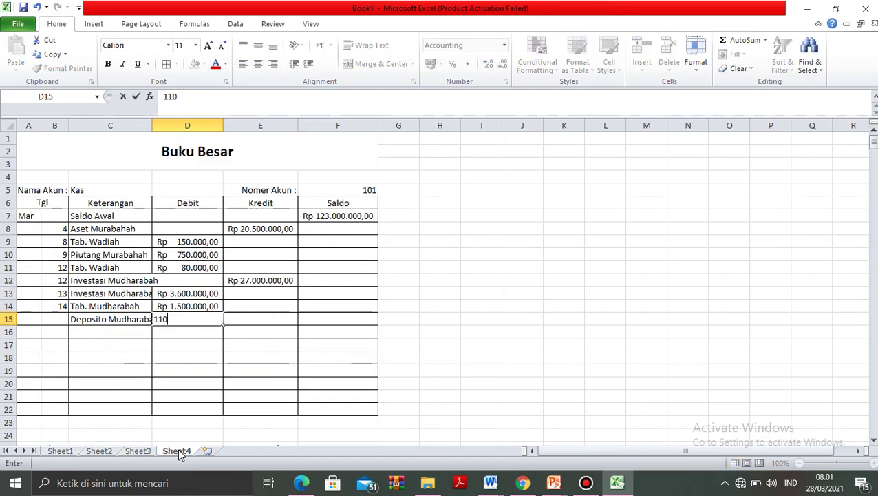
type("000000")
Enter 15 as the date in row 15 and autofit the Debit column's width to its contents.
key("Left")
key("Left")
type("15")
key("Right")
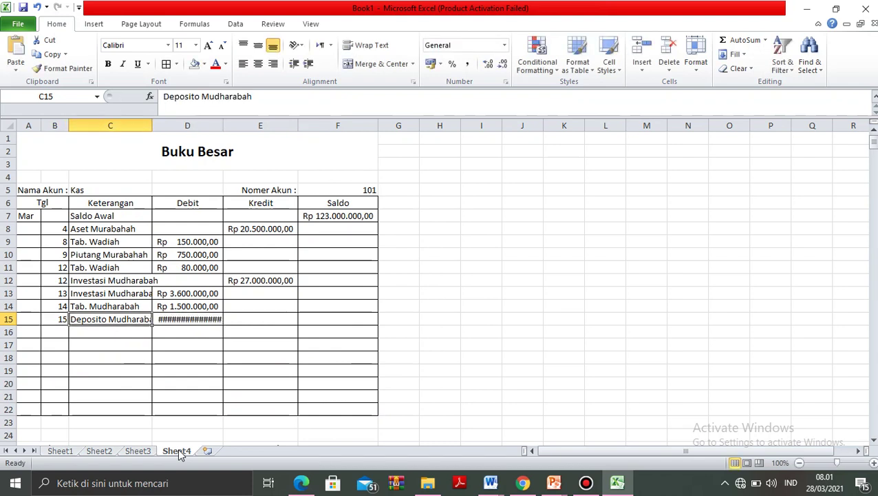
double_click(223, 124)
Check the second 15-Mar Kas entry on Sheet3 and enter Tab. Wadiah as the Keterangan in row 16 of the ledger.
left_click(97, 334)
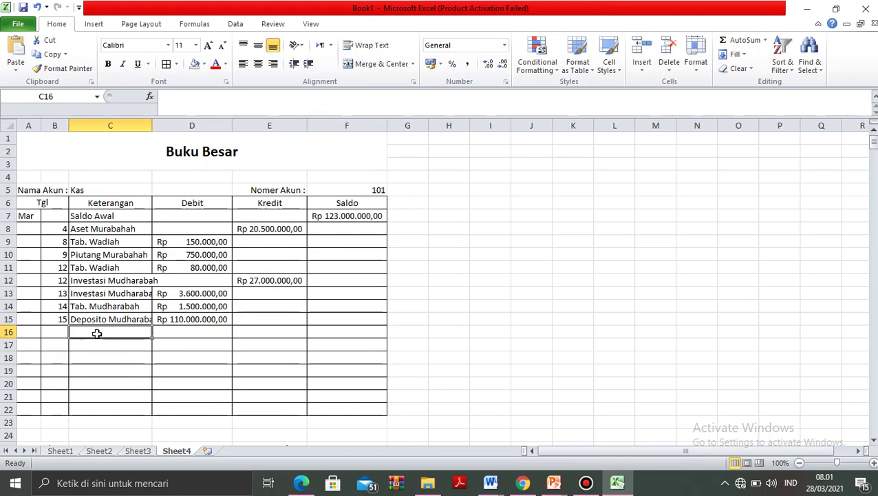
left_click(139, 451)
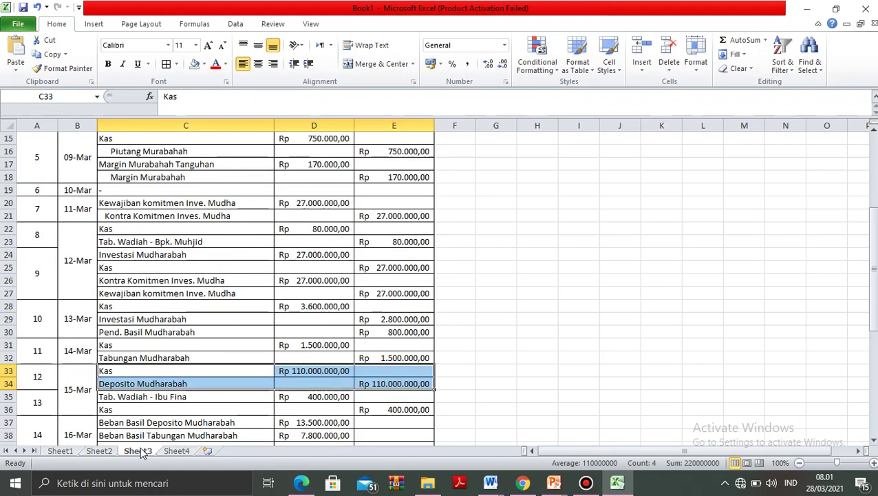
key("Down")
key("Down")
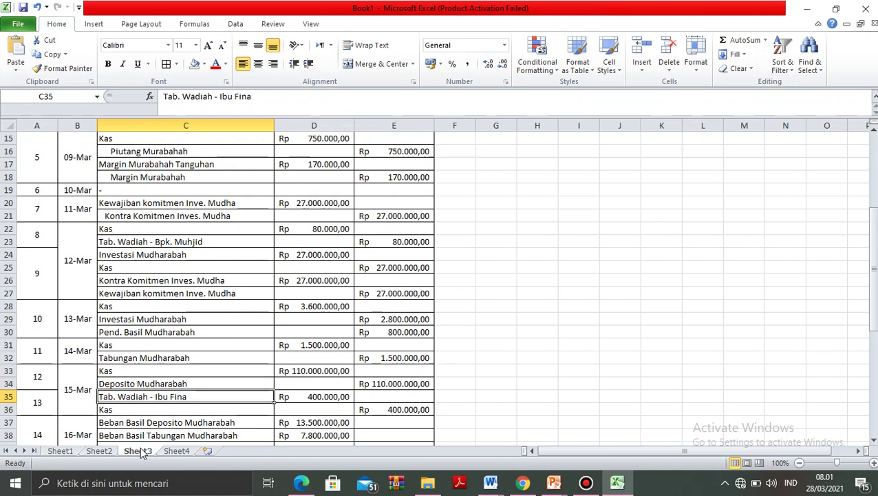
left_click(176, 451)
type("Tab. W")
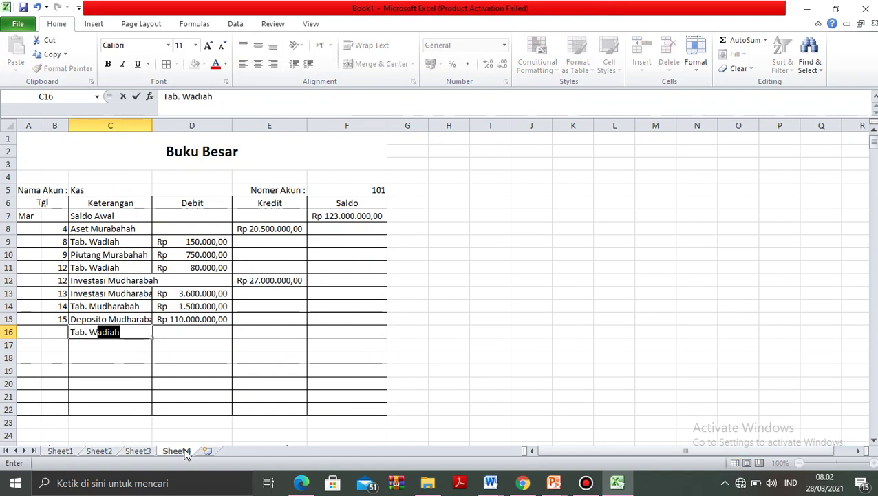
key("Return")
Enter 400.000 as the Kredit and 15 as the date for the Tab. Wadiah entry in row 16.
key("Up")
key("Right")
key("Right")
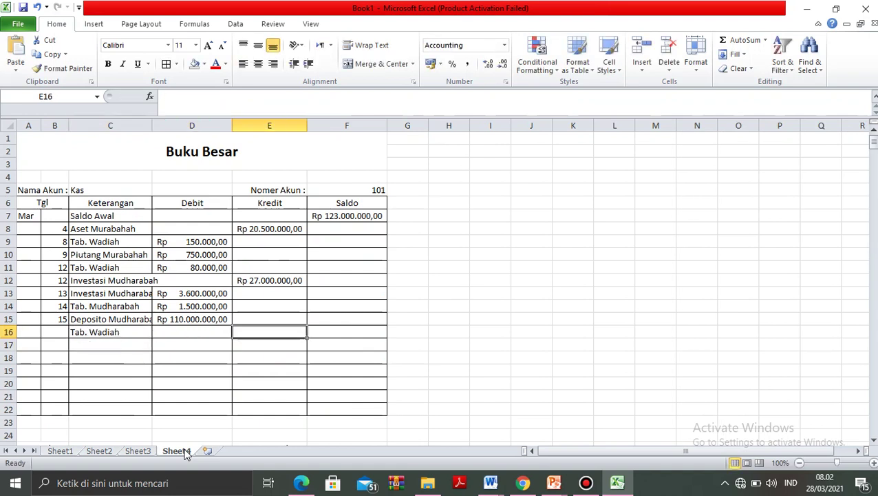
type("400.")
type("00000")
key("Return")
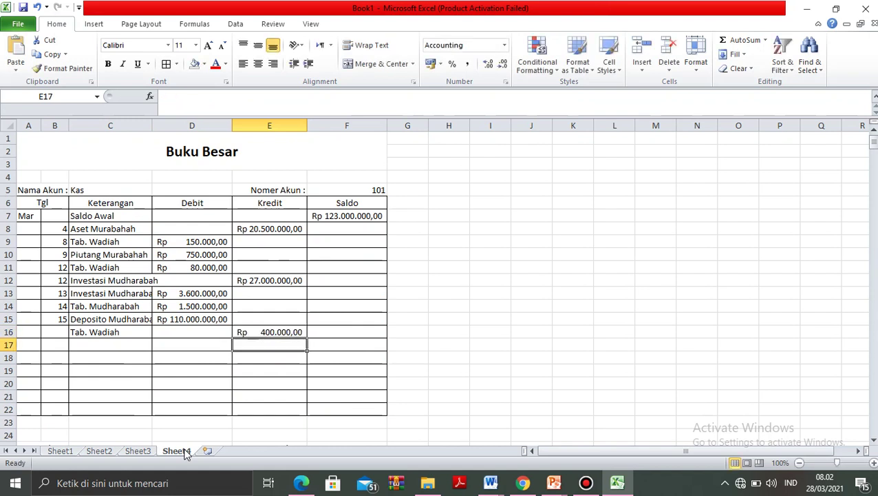
key("Left")
key("Left")
key("Left")
key("Up")
type("15")
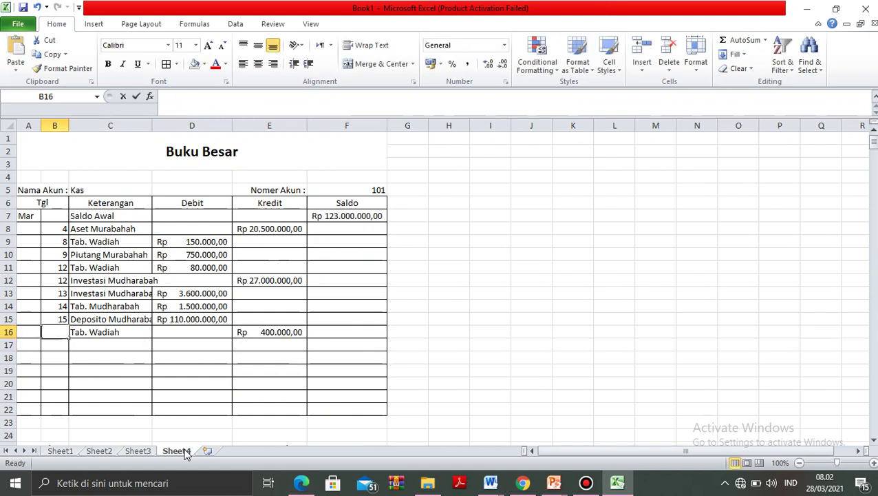
key("Return")
Look down Jurnal Umum on Sheet3 for the 16-Mar Kas entry, its contra accounts and its date.
left_click(138, 451)
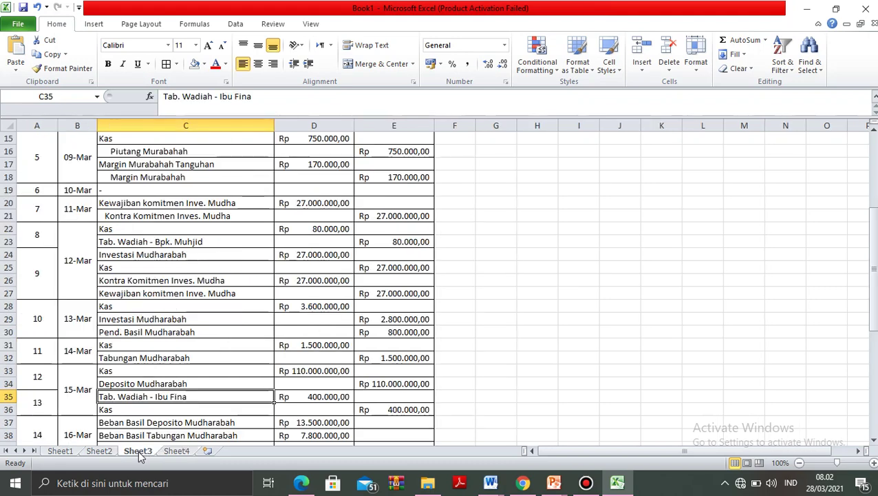
key("Down")
key("Down")
key("Down")
key("Down")
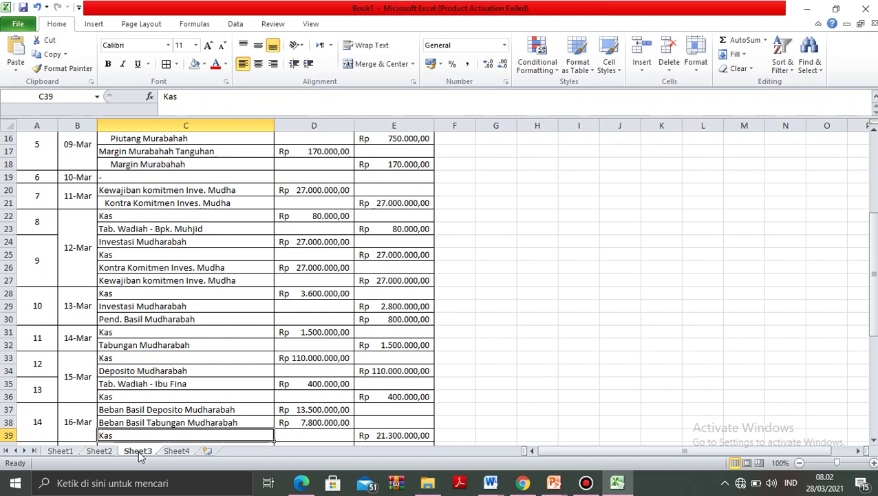
key("Right")
key("Right")
key("Left")
key("Left")
key("Left")
On Sheet4, enter 16 as the date and Beban Basil as the Keterangan in row 17 of the Kas ledger.
left_click(179, 452)
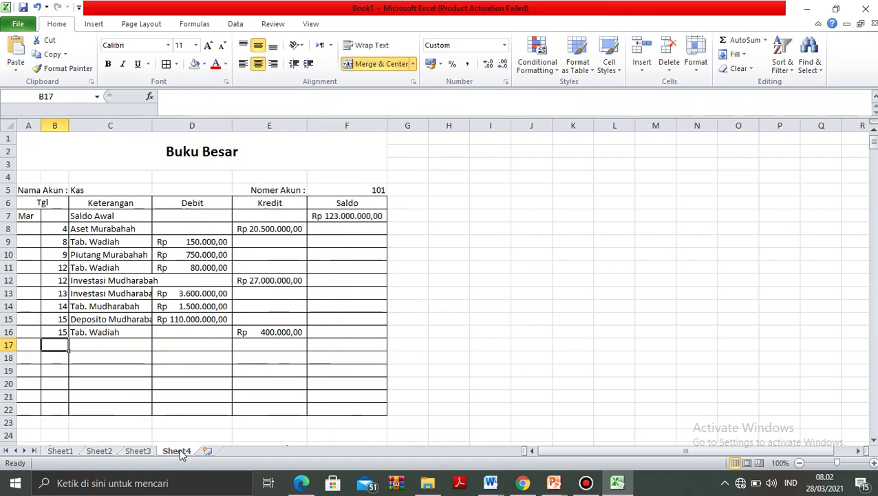
type("16")
key("Tab")
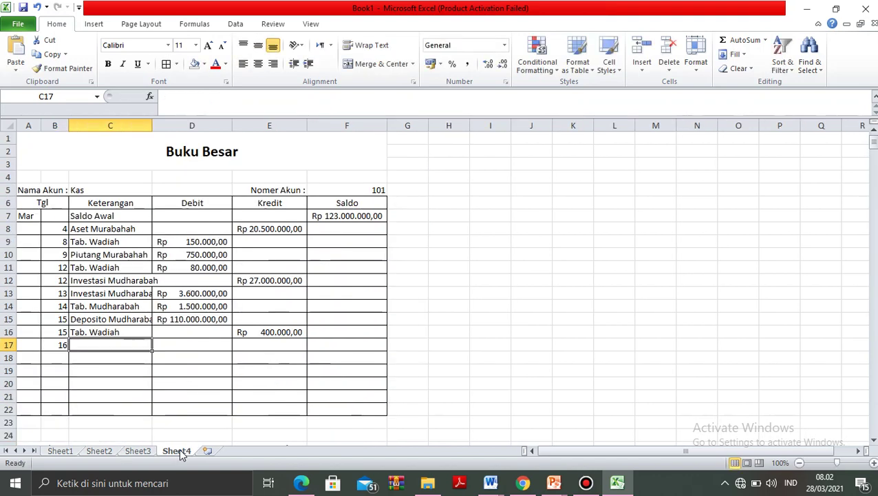
type("Beban Basil")
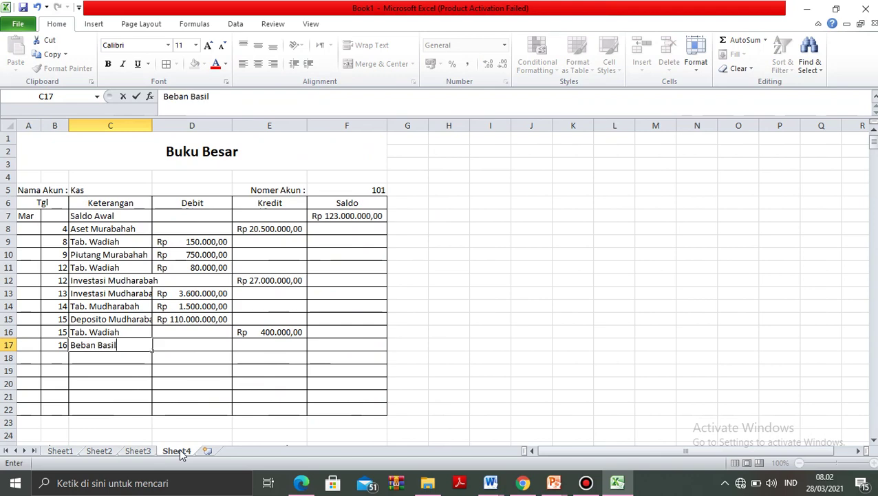
key("Tab")
key("Tab")
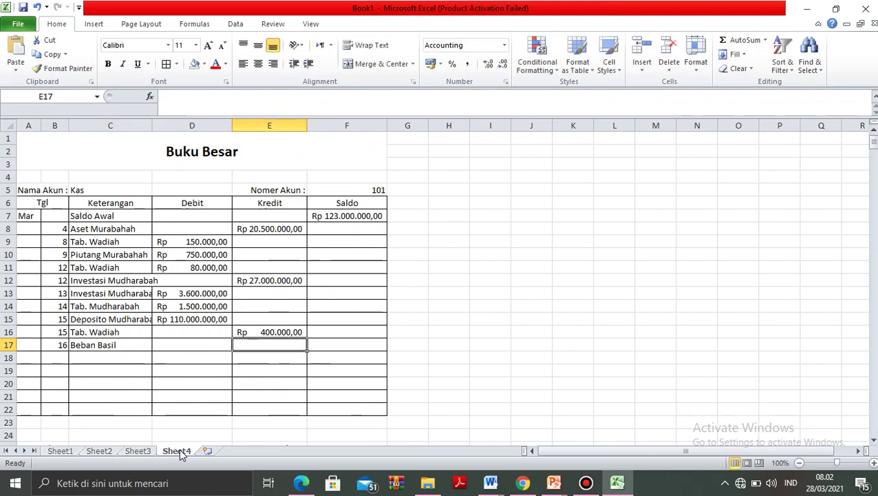
Check the 16-Mar Kas amount on Sheet3 and enter 21.300.000 as the Kredit in row 17 of the Kas ledger.
left_click(152, 452)
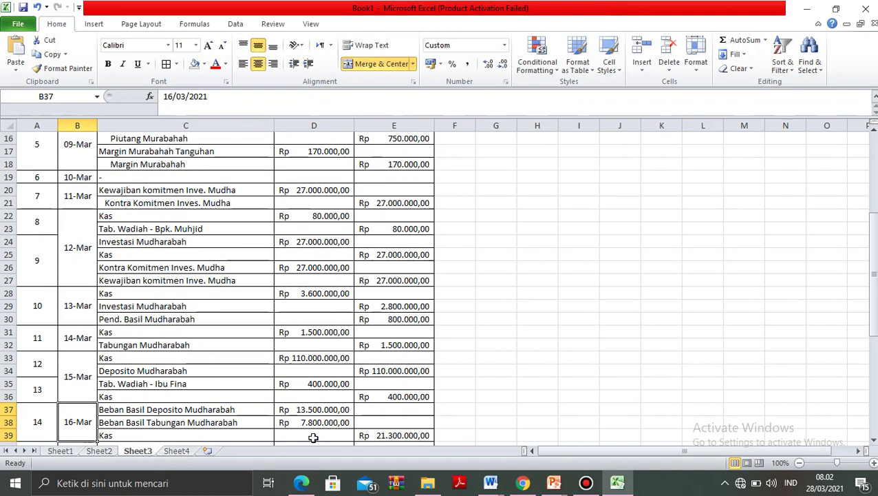
left_click(370, 442)
left_click(362, 434)
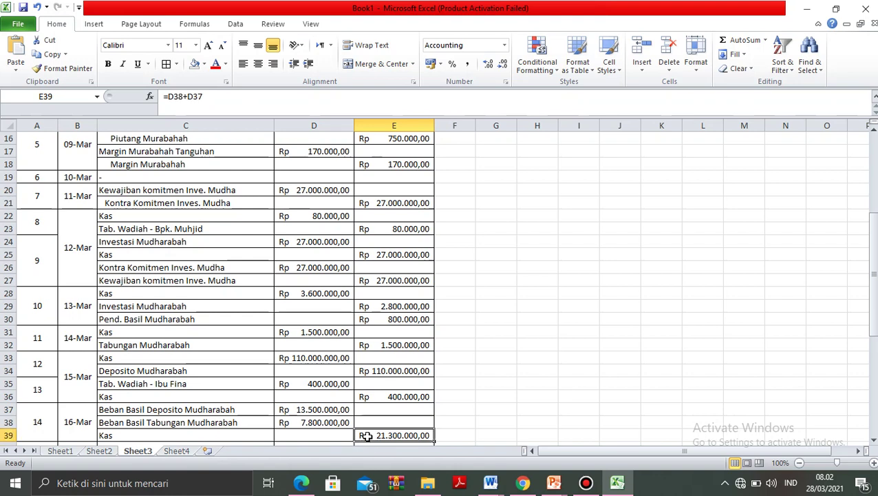
left_click(172, 452)
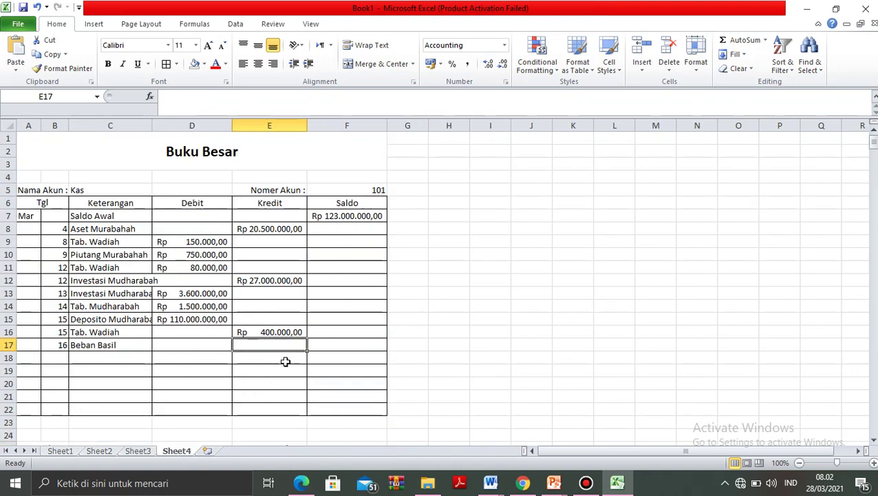
type("21")
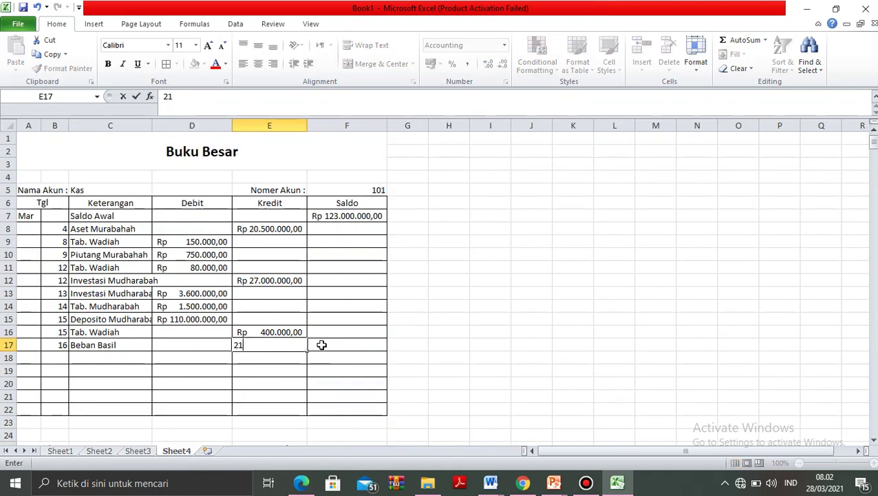
type("300000")
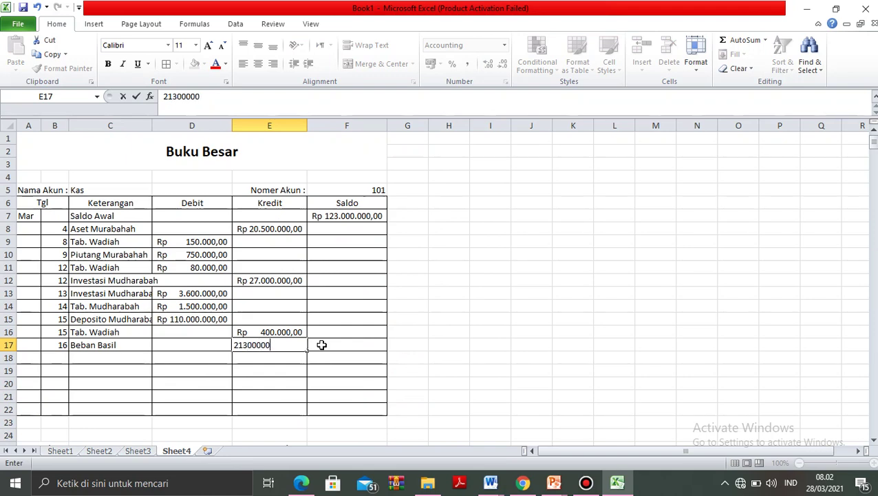
key("Return")
Look over the remaining blank rows of the Kas ledger and the account table below it.
key("Left")
key("Left")
key("Left")
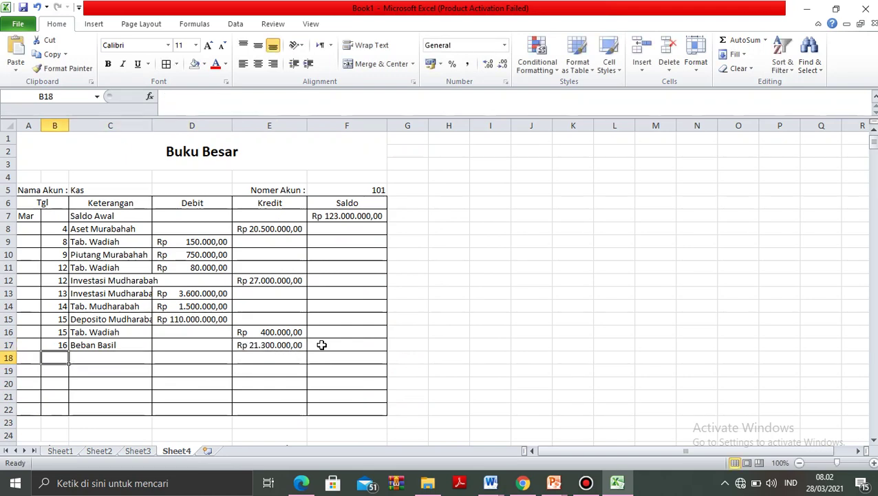
key("Down")
key("Down")
key("Down")
key("Down")
key("Down")
key("Down")
key("Down")
key("Down")
key("Up")
key("Up")
key("Up")
key("Up")
key("Up")
key("Up")
key("Up")
key("Up")
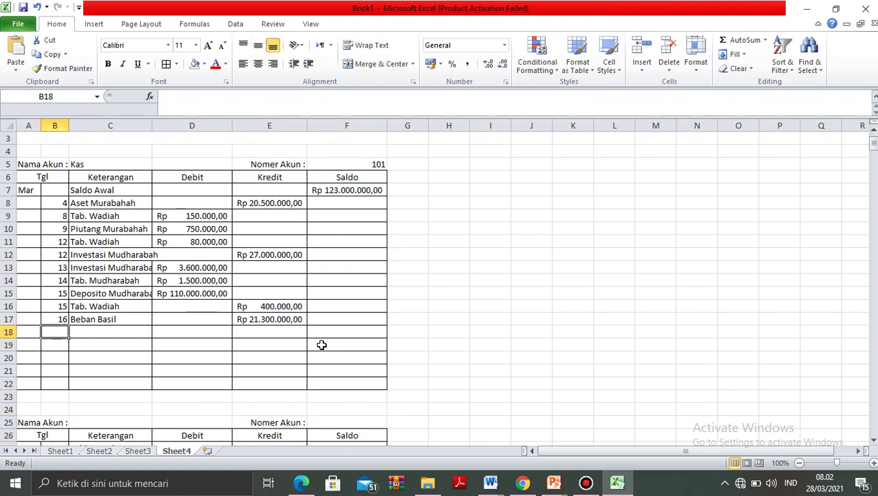
Look through the Jurnal Umum entries after 16-Mar on Sheet3 for the next one that involves Kas.
left_click(138, 451)
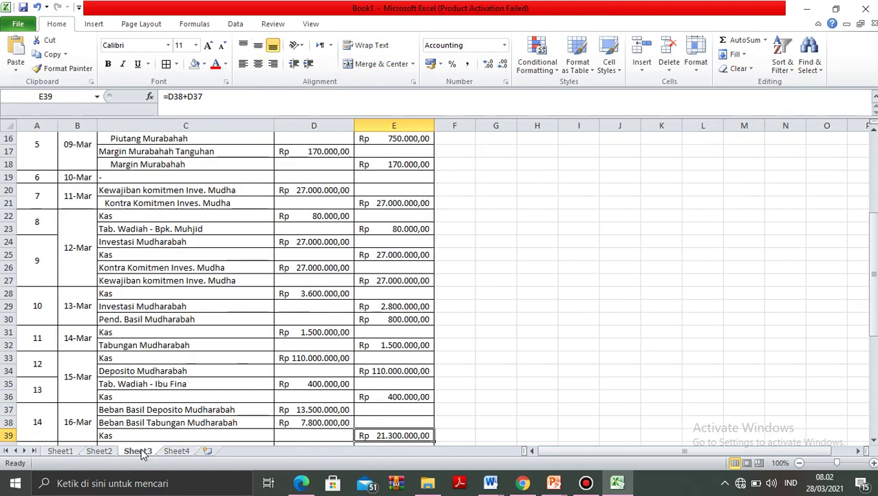
key("Down")
key("Down")
key("Down")
key("Up")
key("Up")
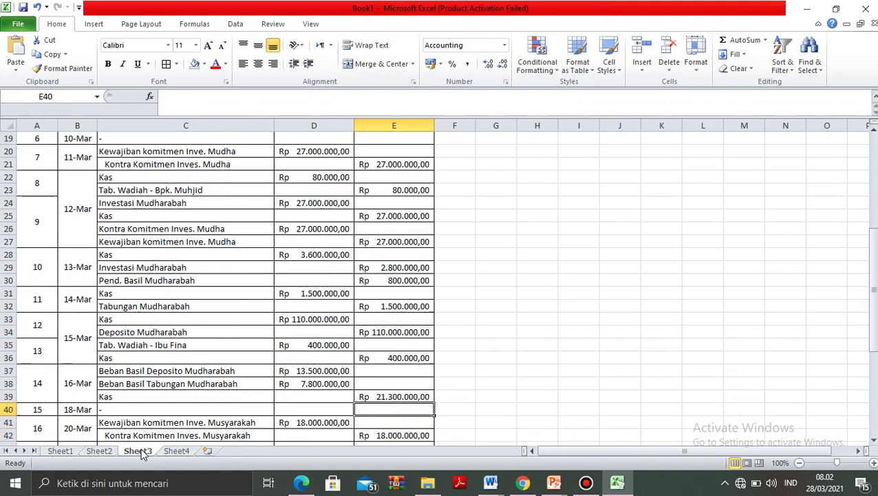
key("Left")
key("Left")
key("Left")
key("Down")
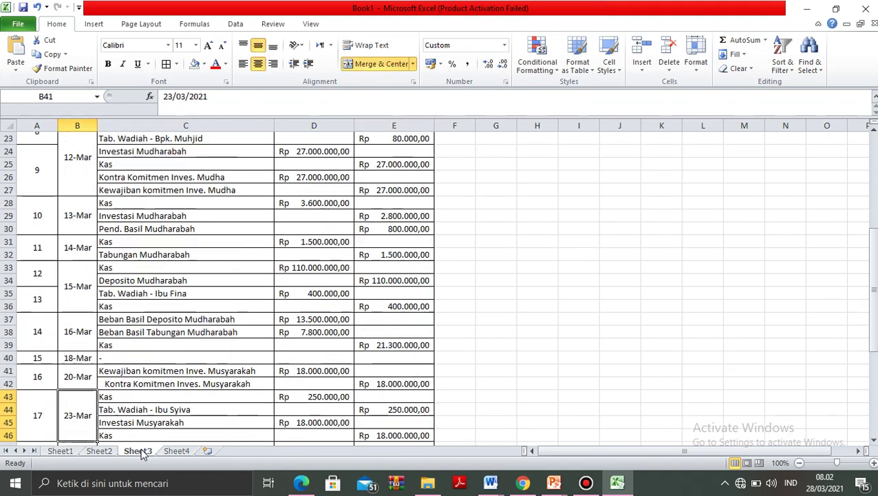
key("Down")
key("Up")
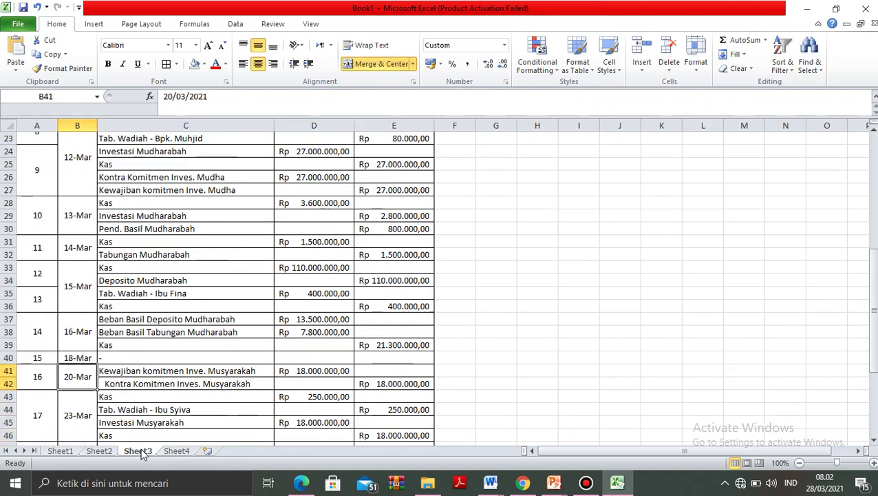
Examine the 23-Mar journal entry on Sheet3, its Kas debit row and the matching contra account.
key("Down")
key("Down")
key("Down")
key("Down")
key("Down")
key("Up")
key("Up")
key("Up")
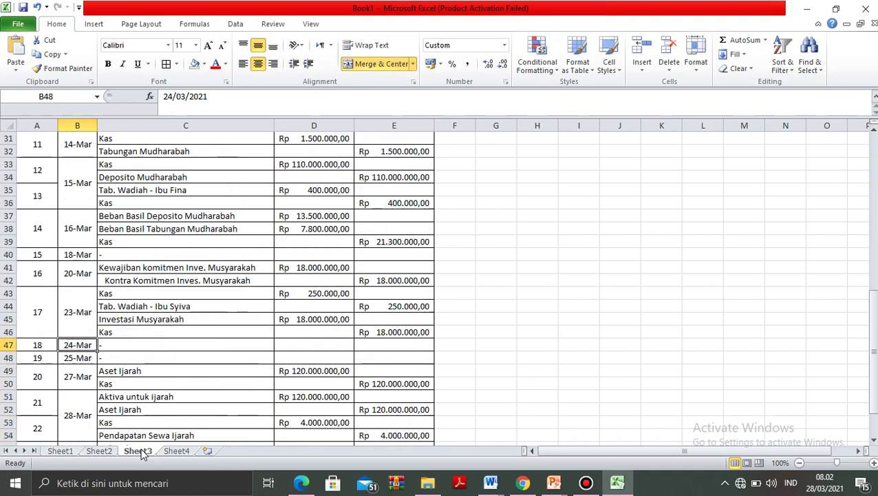
key("Up")
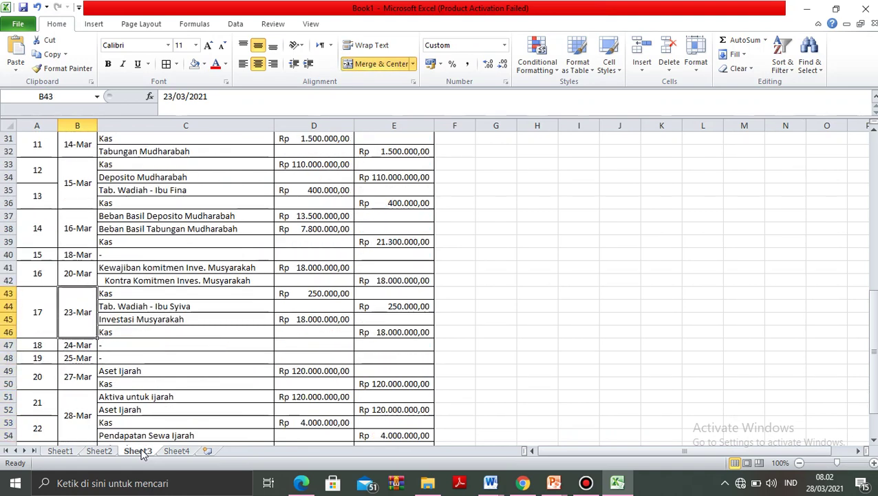
key("Right")
key("Up")
key("Up")
key("Right")
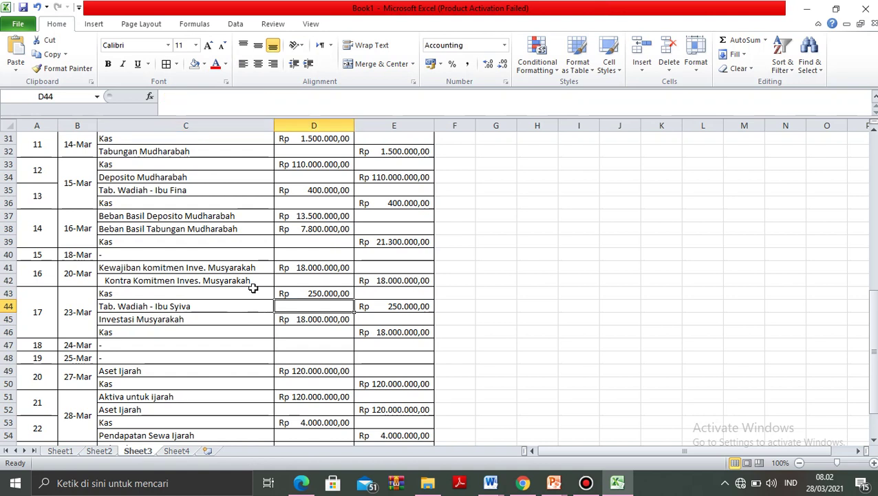
left_click_drag(203, 290, 320, 292)
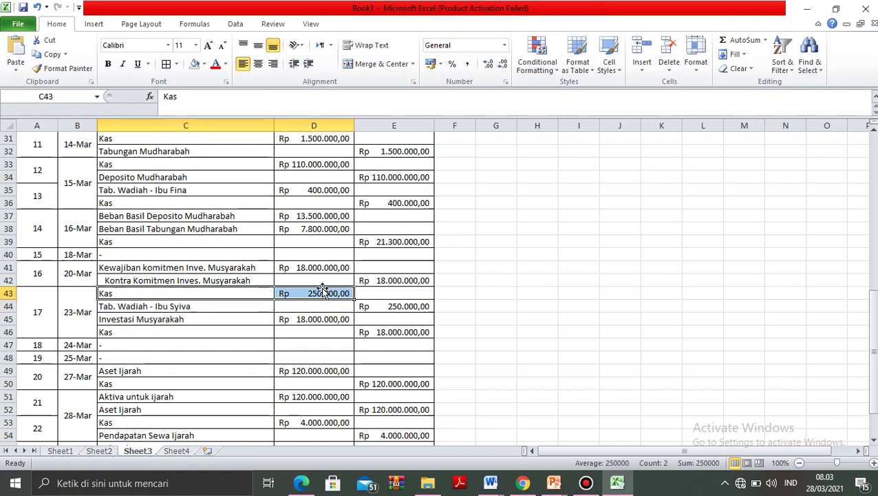
On Sheet4, enter 23 as the date and Tab. Wadiah as the Keterangan in row 18 of the Kas ledger.
left_click(177, 451)
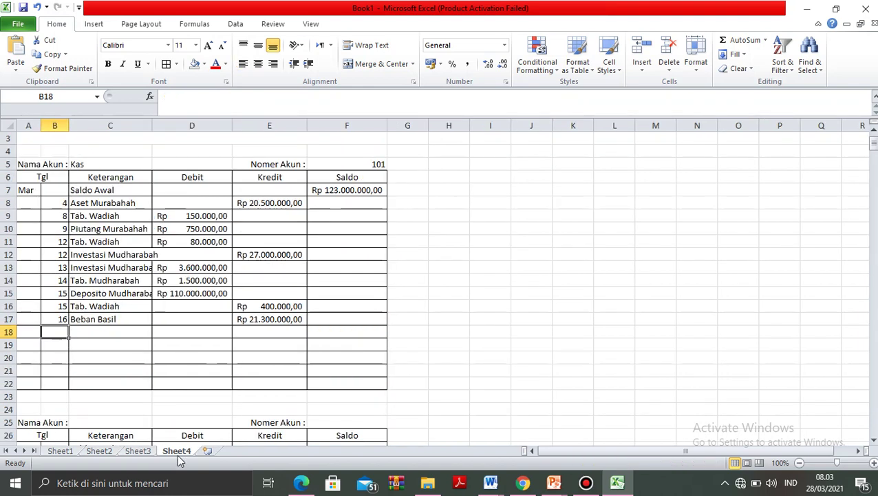
type("23")
key("Tab")
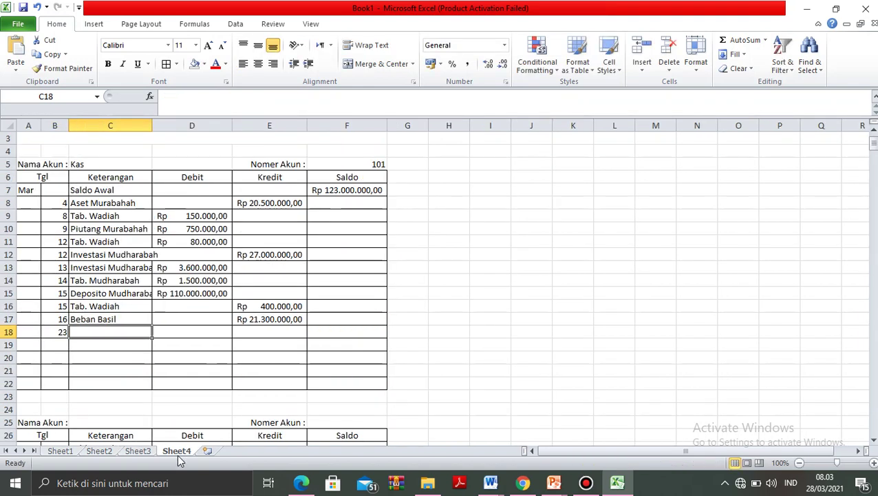
type("Tab. ")
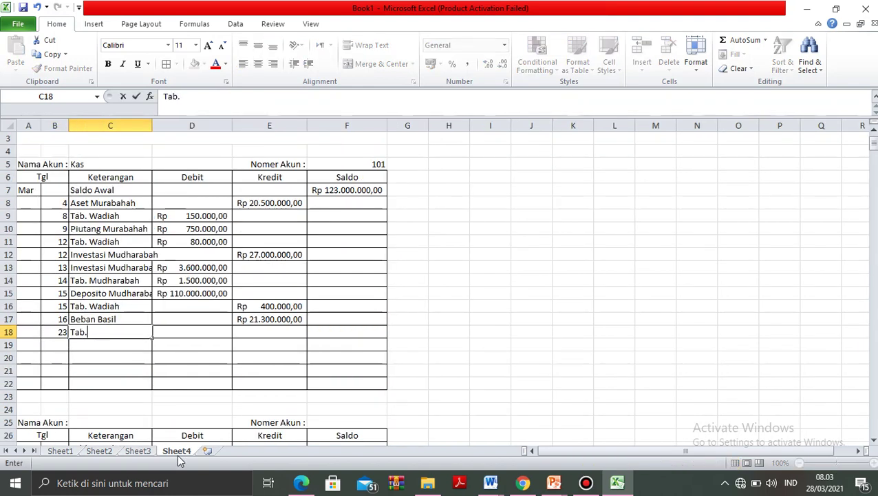
type("Wadiah")
key("Tab")
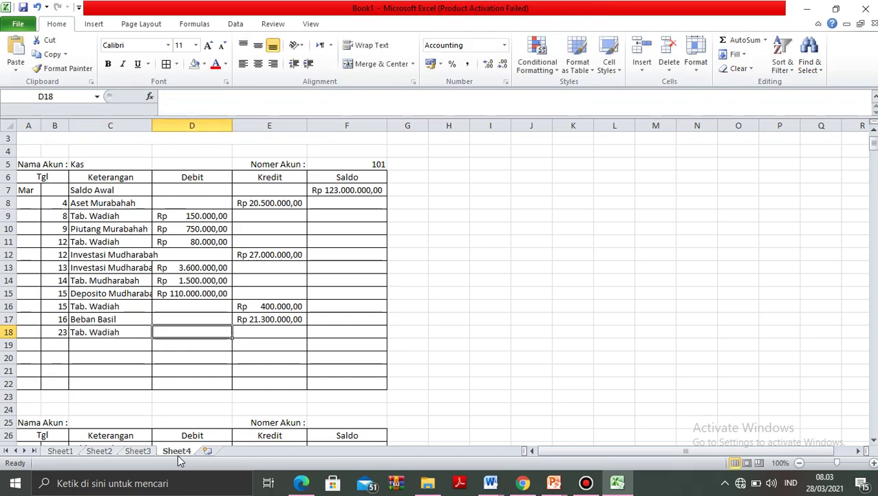
Check the 23-Mar Kas debit amount on Sheet3 and enter 250.000 as the Debit in row 18 of the Kas ledger.
left_click(145, 453)
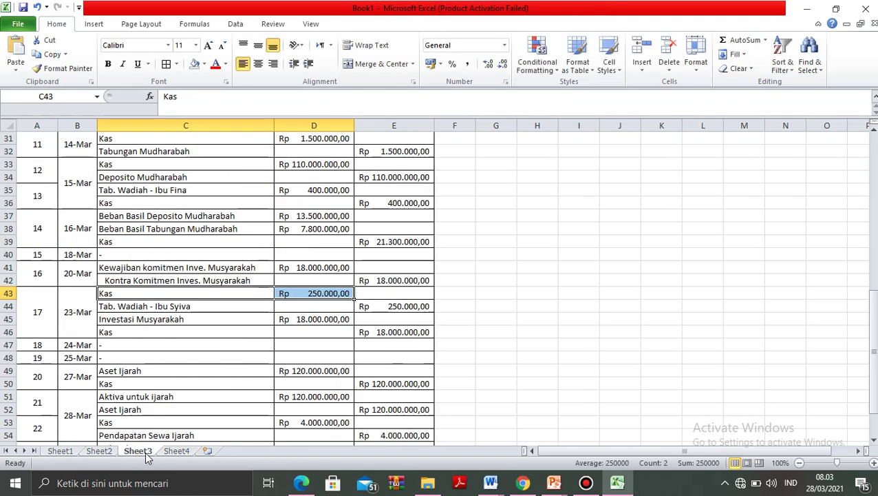
left_click(178, 451)
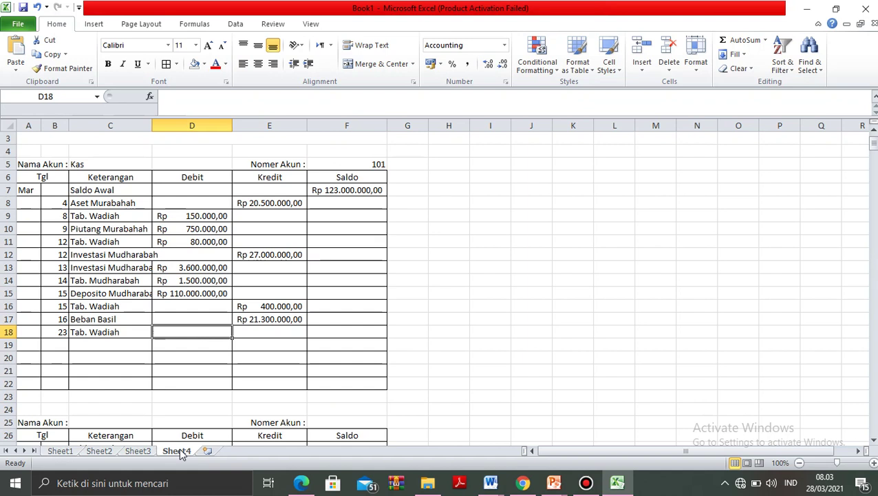
type("250")
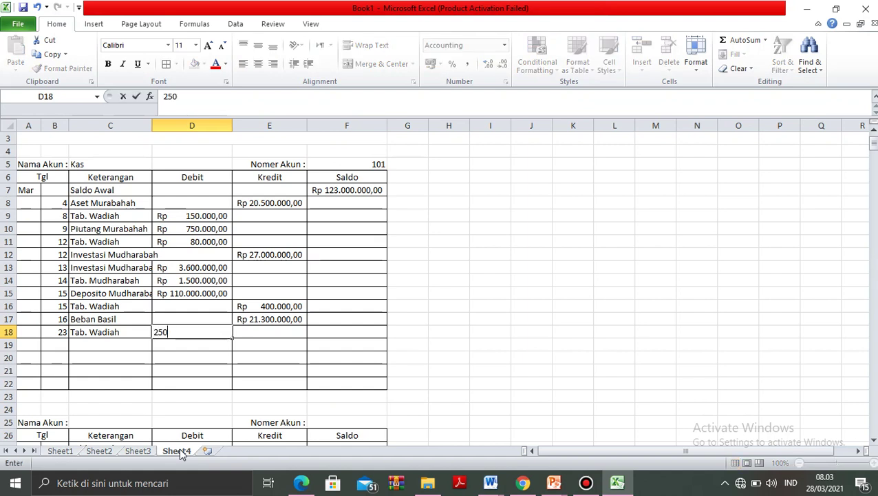
type(".000")
key("Return")
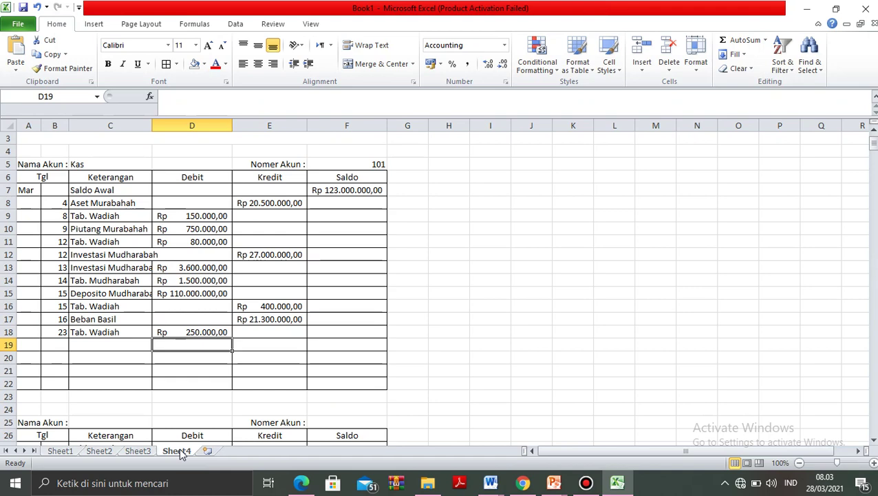
Check the second 23-Mar Kas row on Sheet3 and enter Investasi Musyarakah as the Keterangan in row 19 of the Kas ledger.
key("Left")
key("Left")
left_click(150, 453)
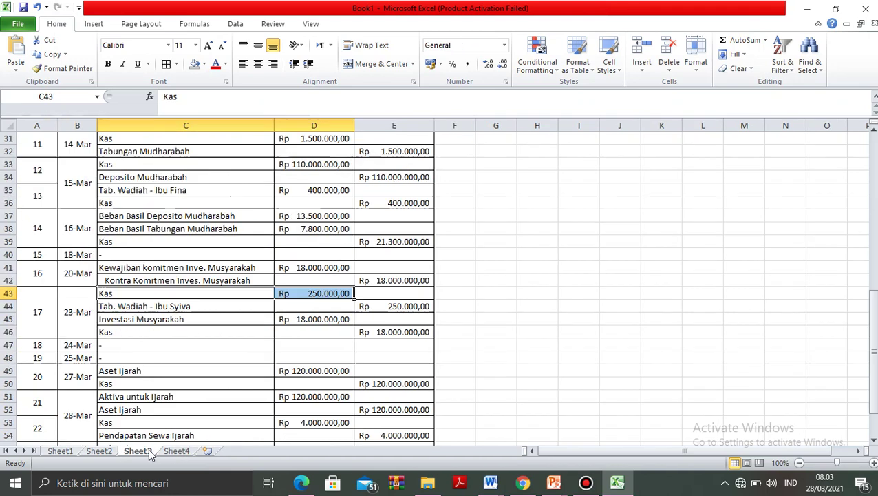
left_click_drag(141, 332, 389, 333)
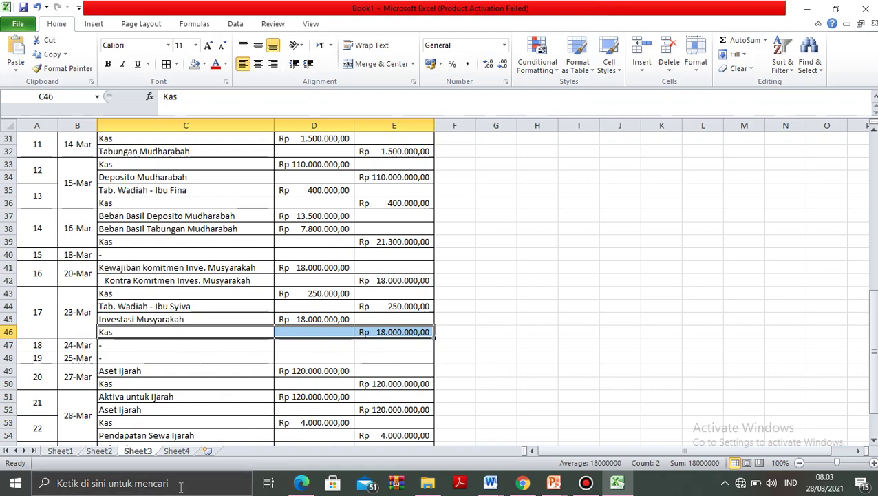
left_click(176, 451)
key("Right")
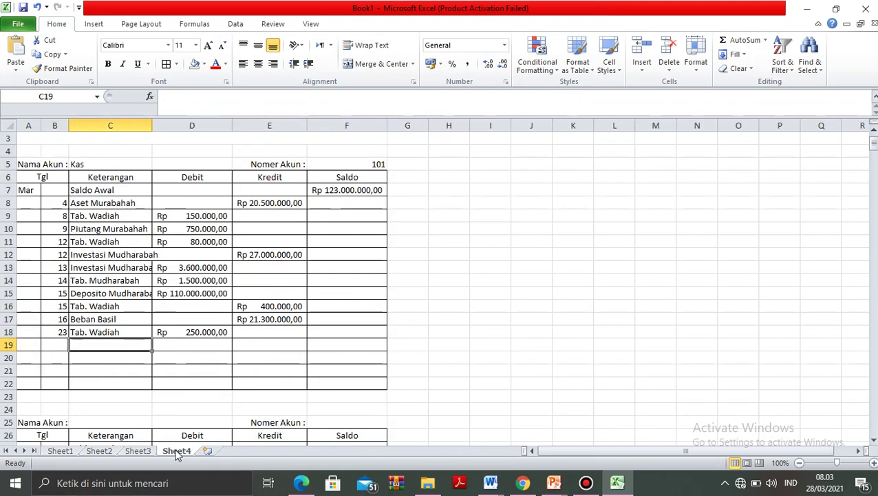
type("I")
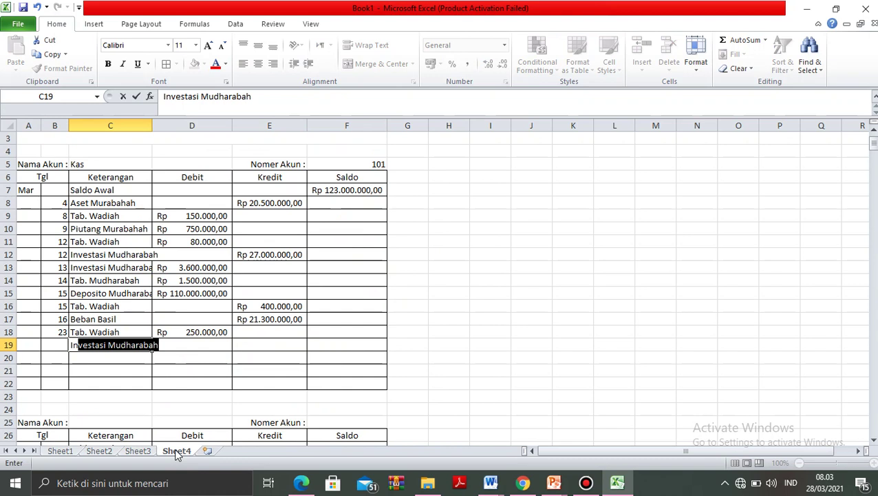
type("nvestasi M")
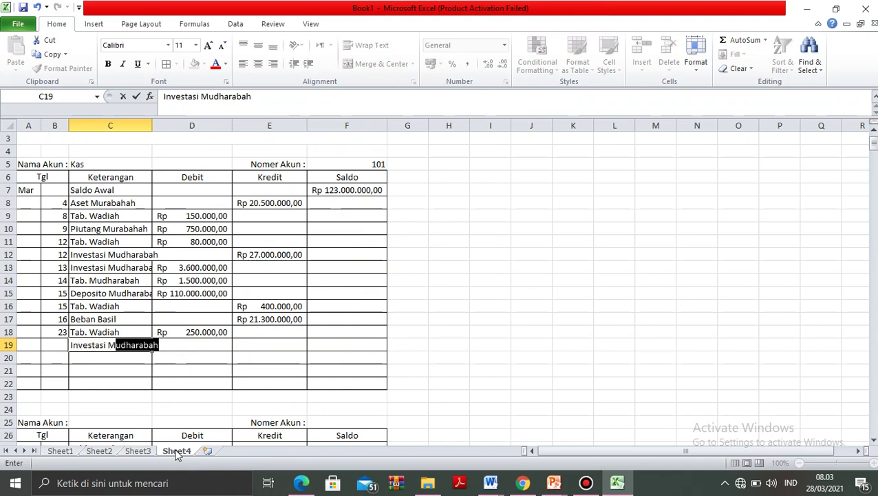
type("usyarakah")
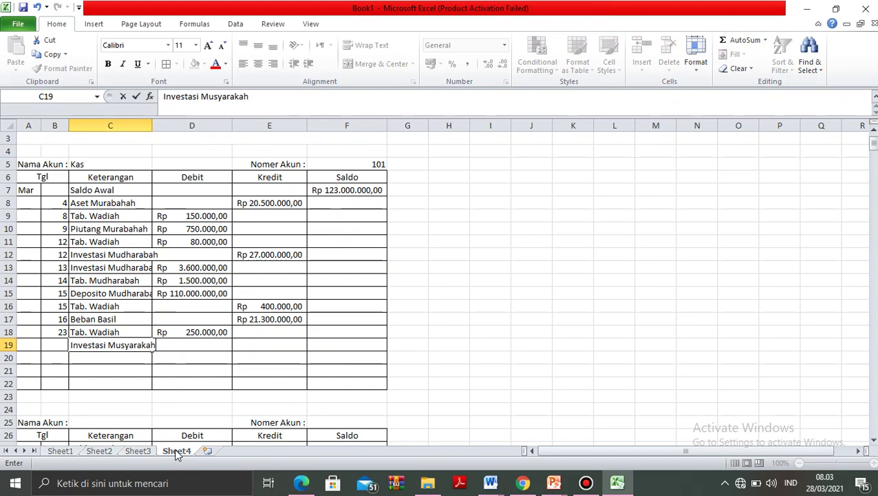
key("Return")
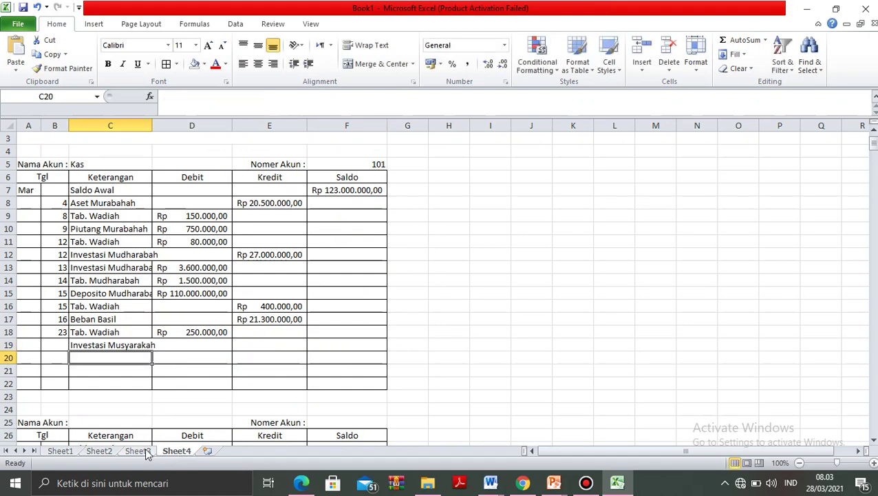
Check the 23-Mar Kas credit amount on Sheet3 and enter 18.000.000 as the Kredit in row 19 of the Kas ledger.
left_click(145, 451)
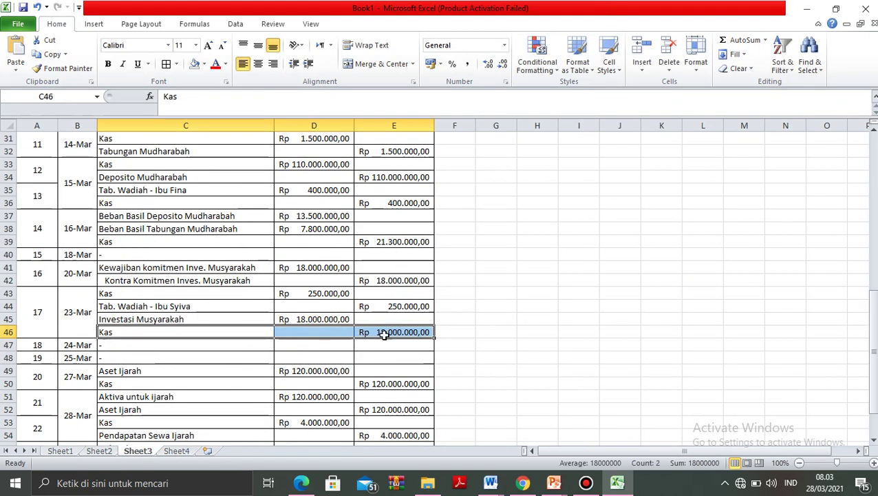
left_click(172, 453)
key("Right")
key("Up")
key("Right")
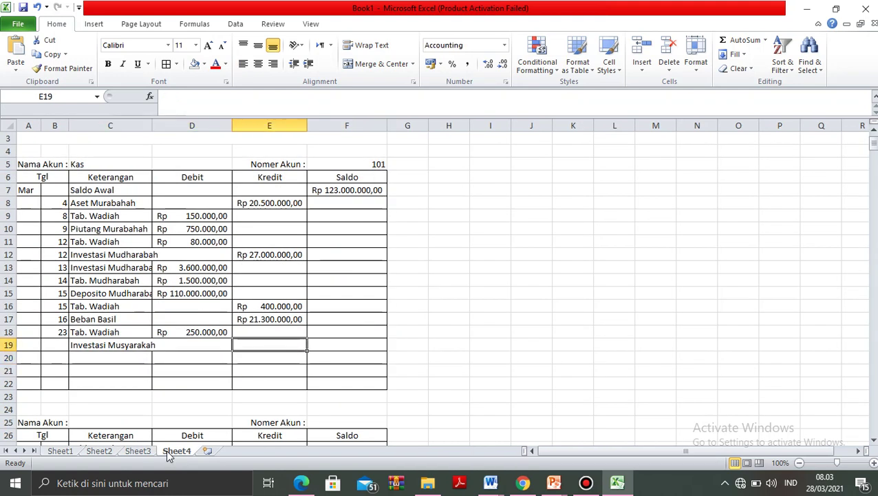
type("18")
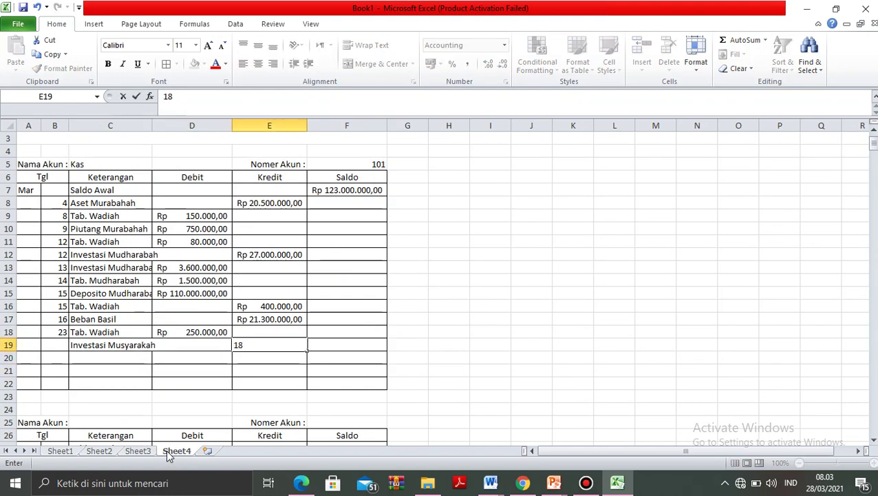
type(".000.000")
key("Left")
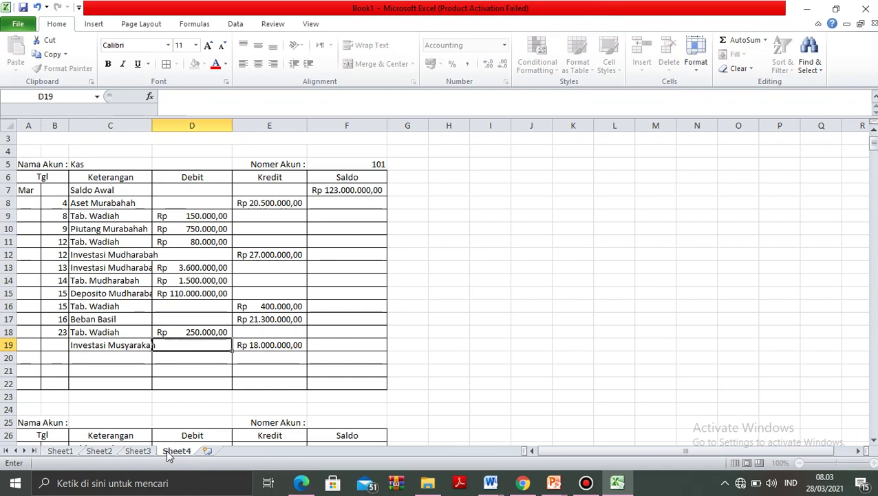
Autofit the Keterangan column to its longest text and enter 23 as the date in row 19 of the Kas ledger.
key("Left")
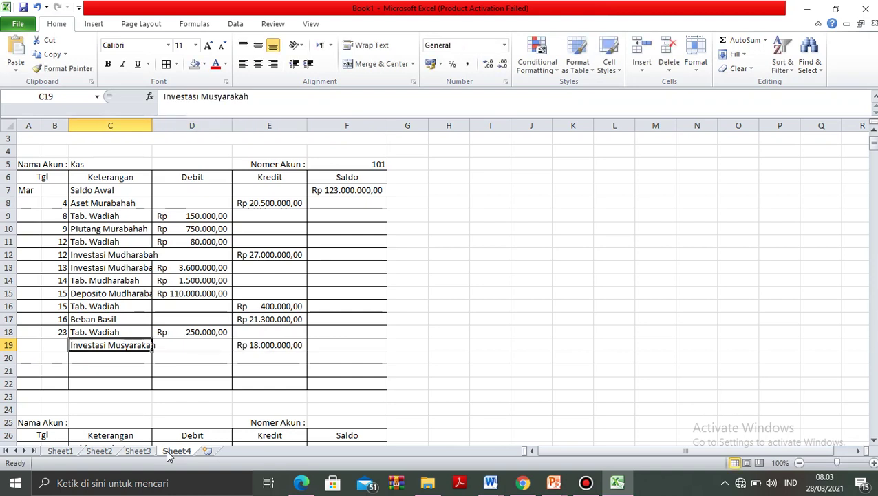
double_click(151, 130)
left_click(64, 347)
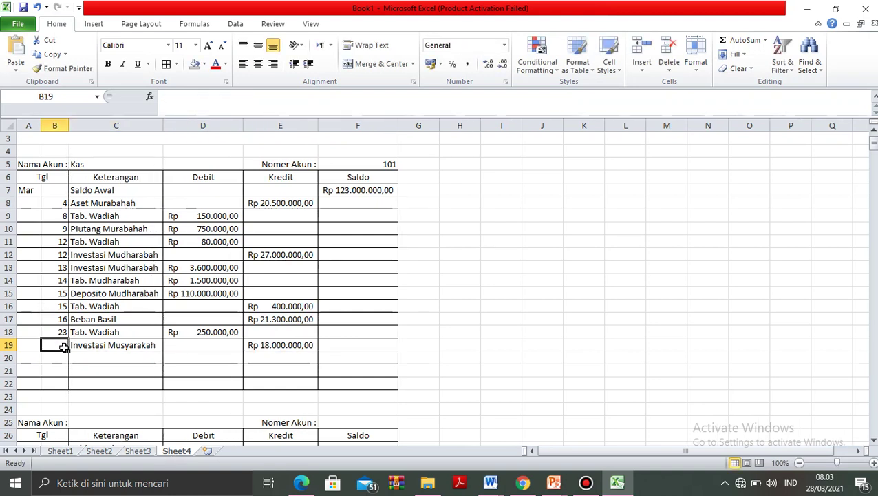
type("23")
key("Return")
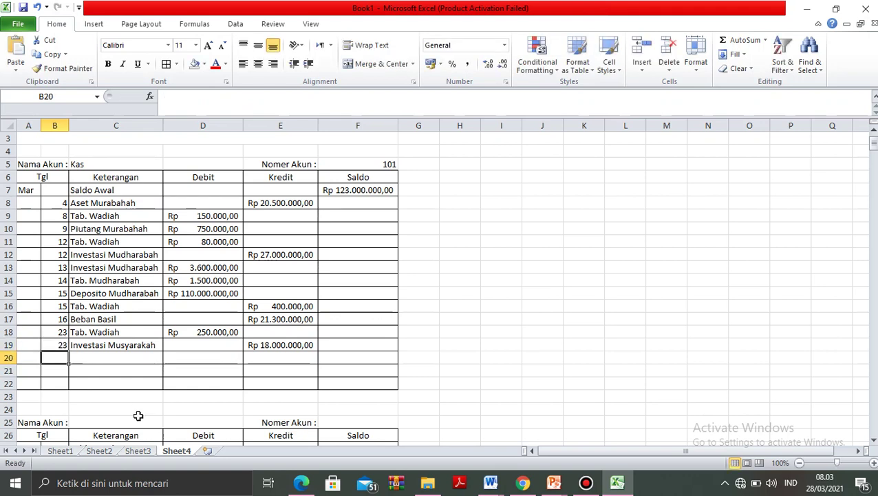
Check the 27-Mar Kas entry on Sheet3 and enter Aset Ijarah as the Keterangan in row 20 of the Kas ledger.
left_click(139, 451)
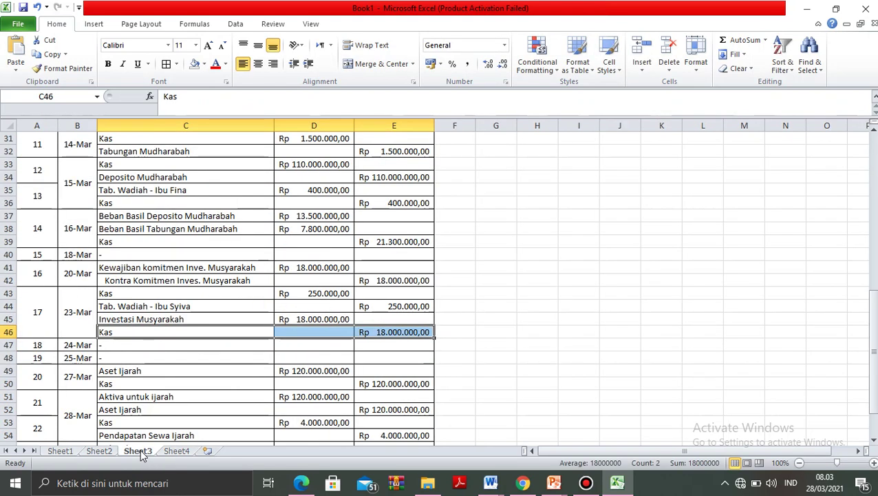
key("Down")
key("Down")
key("Down")
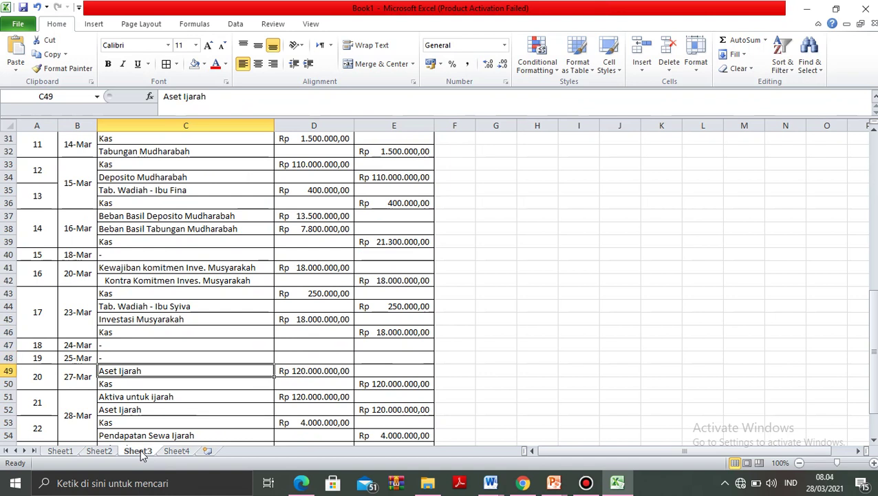
key("shift+Down")
key("shift+Right")
key("shift+Right")
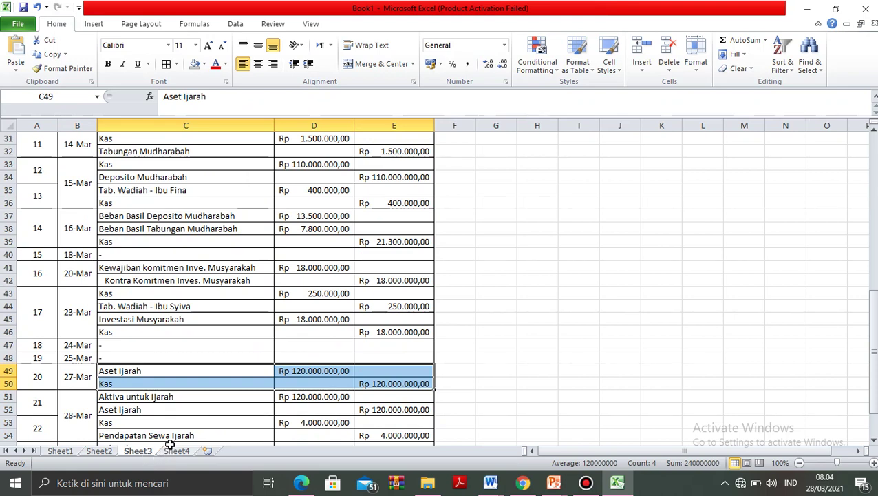
left_click(174, 453)
key("Right")
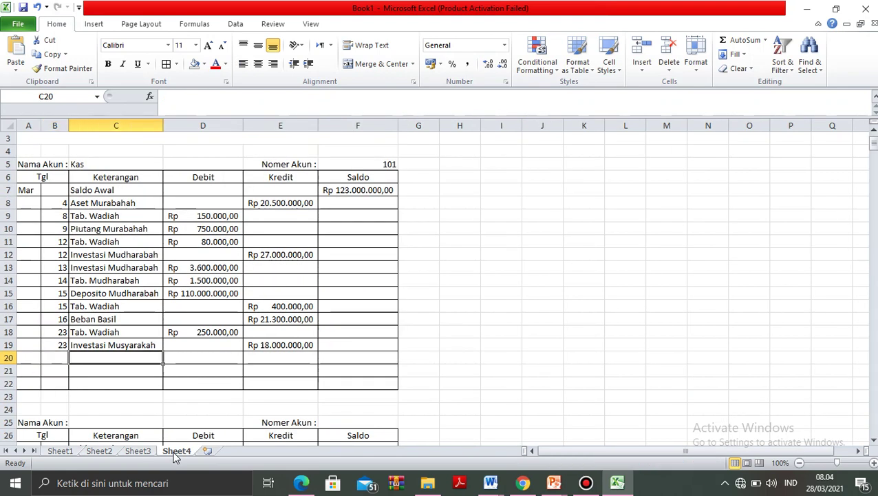
type("Aset I")
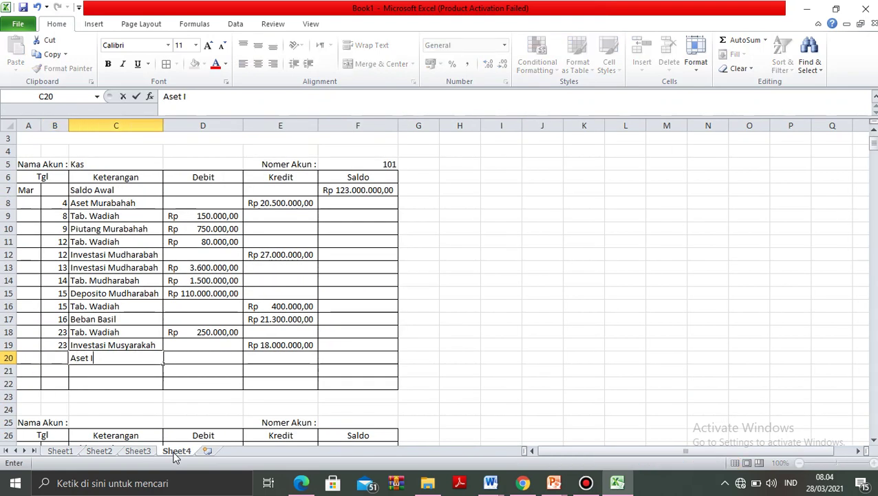
type("jarah")
Enter 27.000.000 as the Kredit in row 20 of the Kas ledger.
key("Right")
key("Right")
type("27")
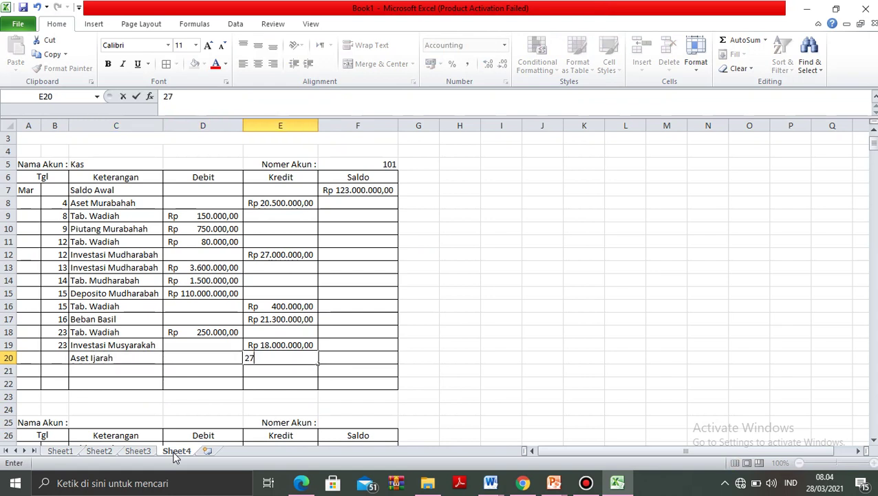
type(".000.000")
key("Return")
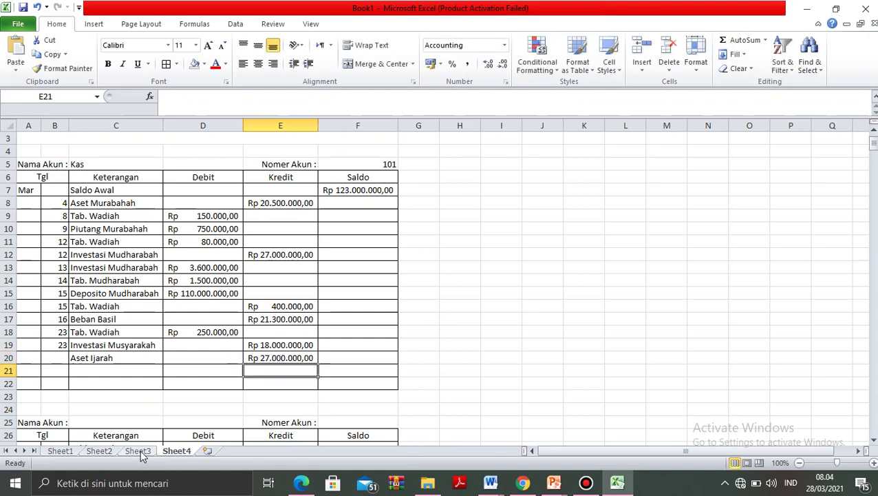
Recheck the 27-Mar entry on Sheet3 and enter 27 as the date in row 20 of the Kas ledger.
left_click(139, 451)
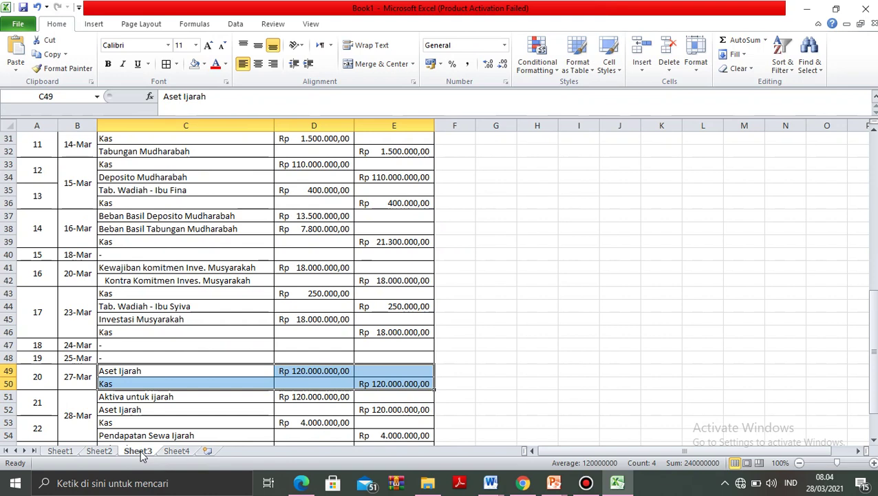
left_click(181, 451)
key("Up")
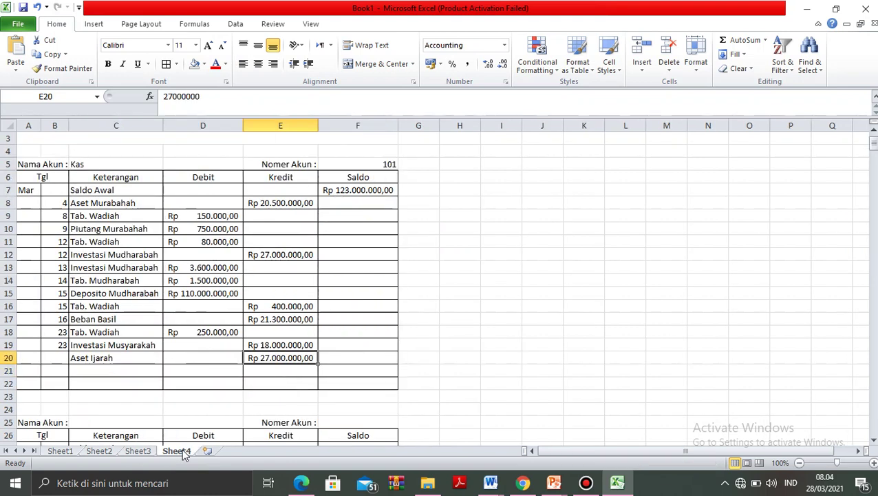
key("Left")
key("Left")
key("Left")
type("27")
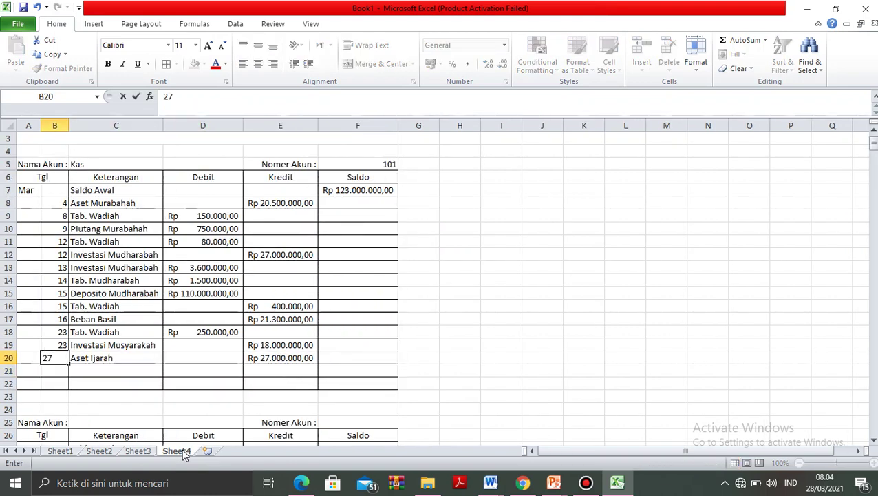
Set the Kredit in row 20 of the Kas ledger to 120.000.000.
key("Right")
key("Right")
key("Right")
type("120")
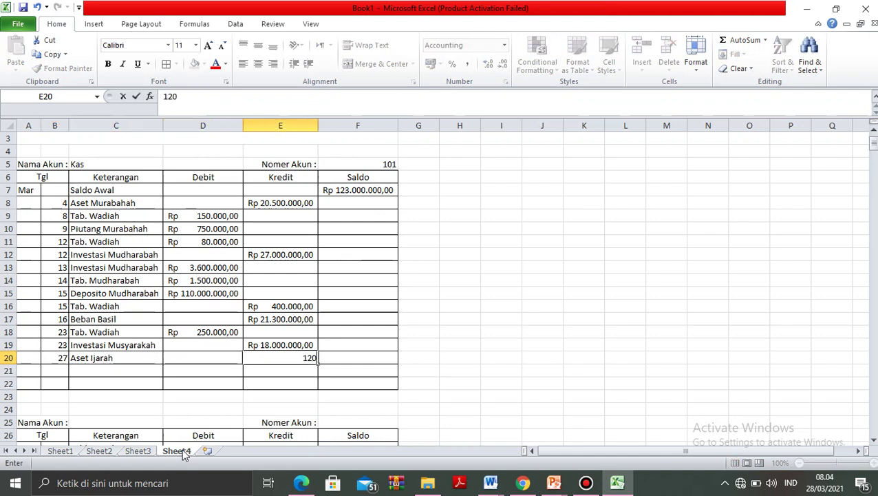
type("000000")
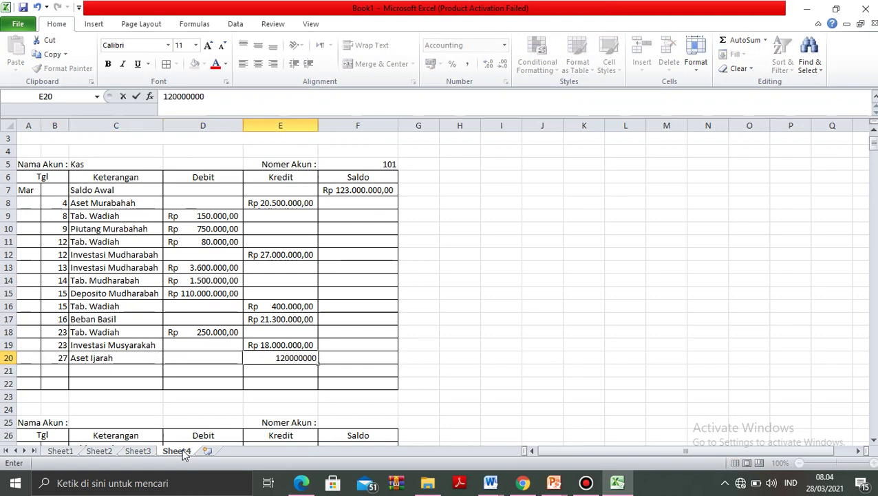
key("Return")
key("Up")
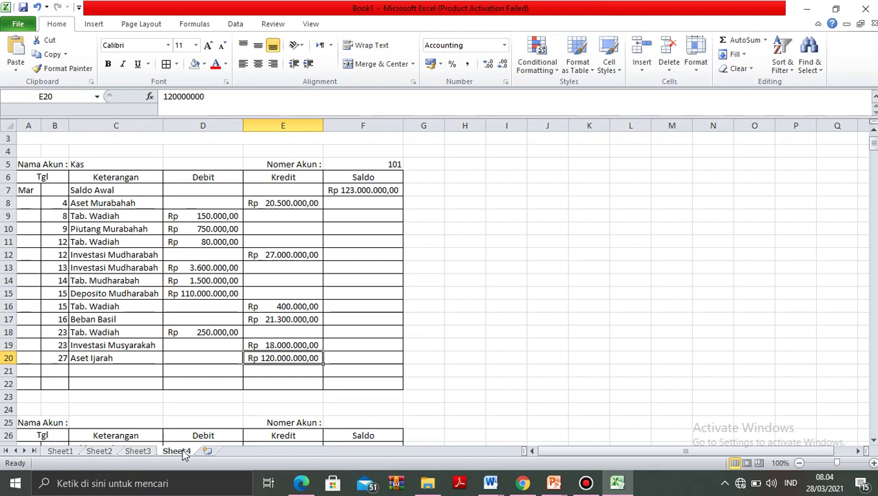
Look through the journal rows below 27-Mar on Sheet3 for the next Kas entry and select both rows of the 28-Mar Kas transaction.
left_click(147, 451)
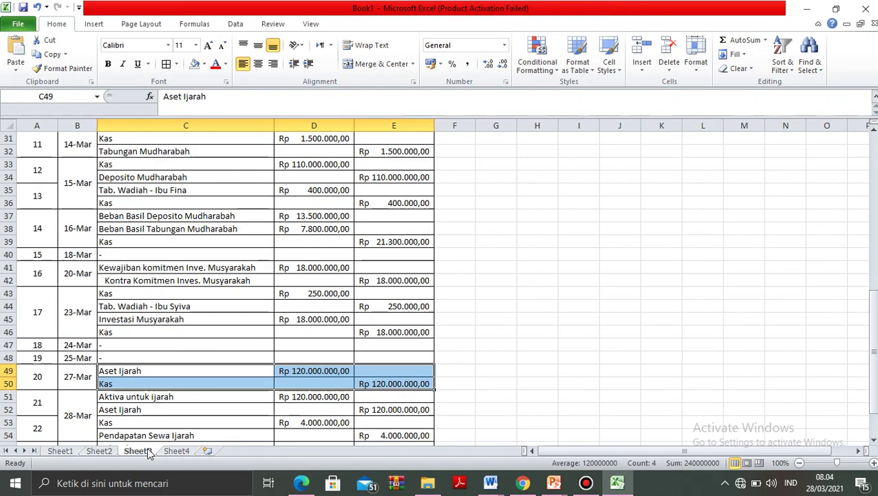
key("Down")
key("Down")
key("Down")
key("Down")
key("Down")
key("Down")
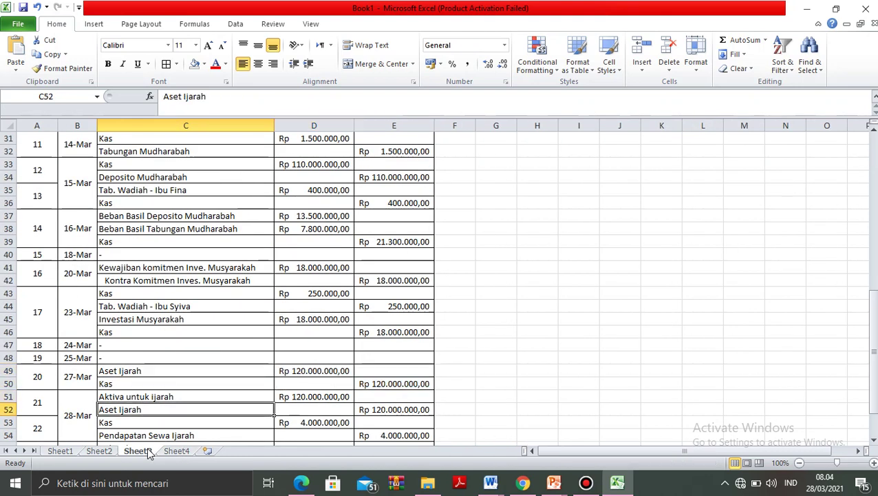
key("Up")
key("Up")
key("Left")
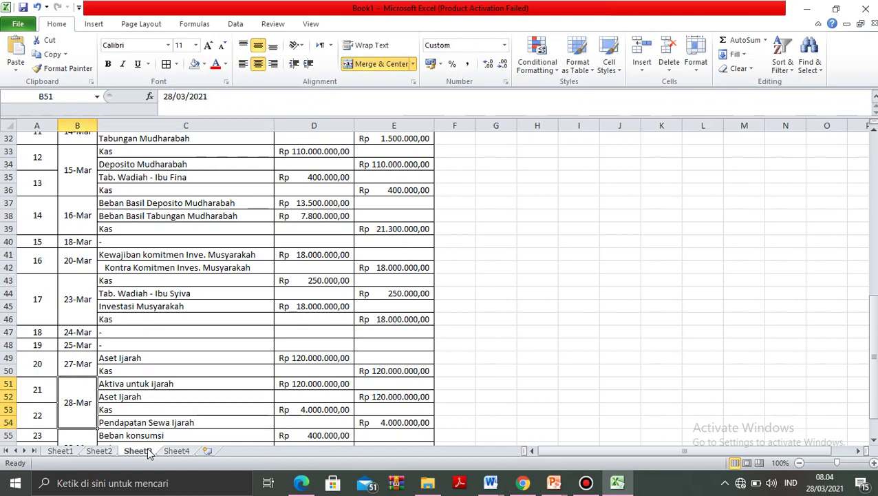
key("shift+Right")
scroll(147, 451, "down", 1)
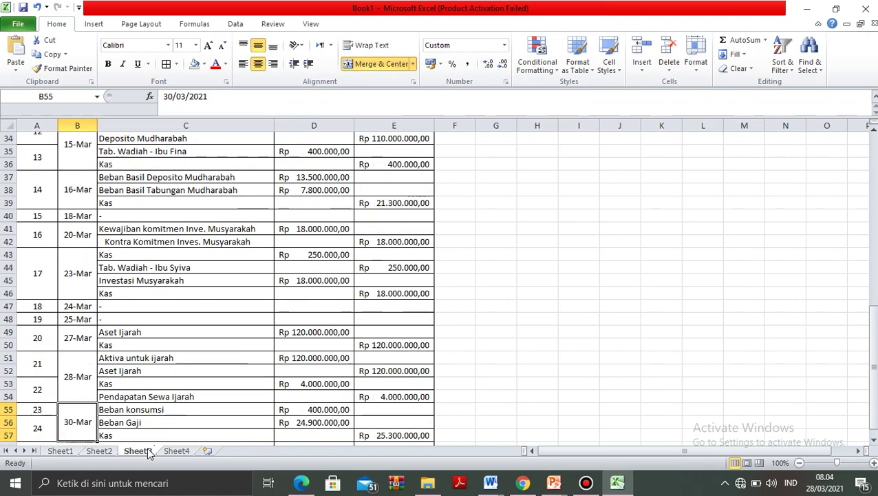
key("Right")
key("Down")
key("Down")
key("Down")
key("Up")
key("shift+Right")
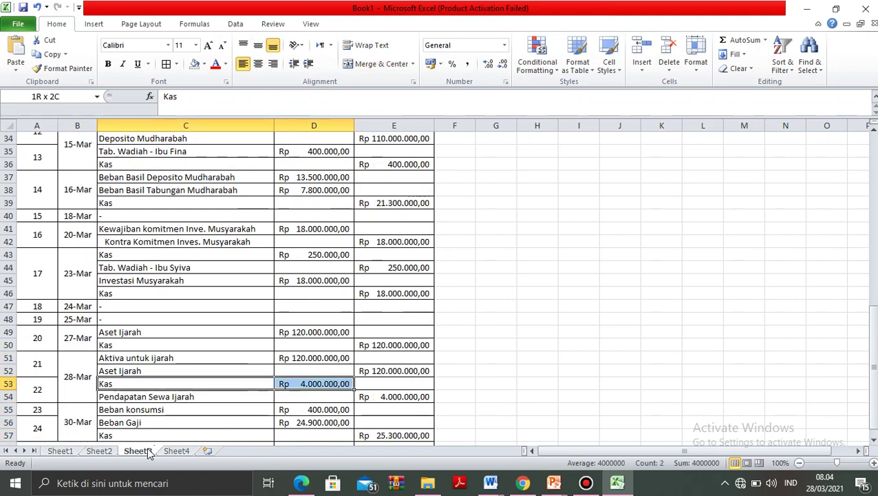
key("shift+Right")
key("shift+Down")
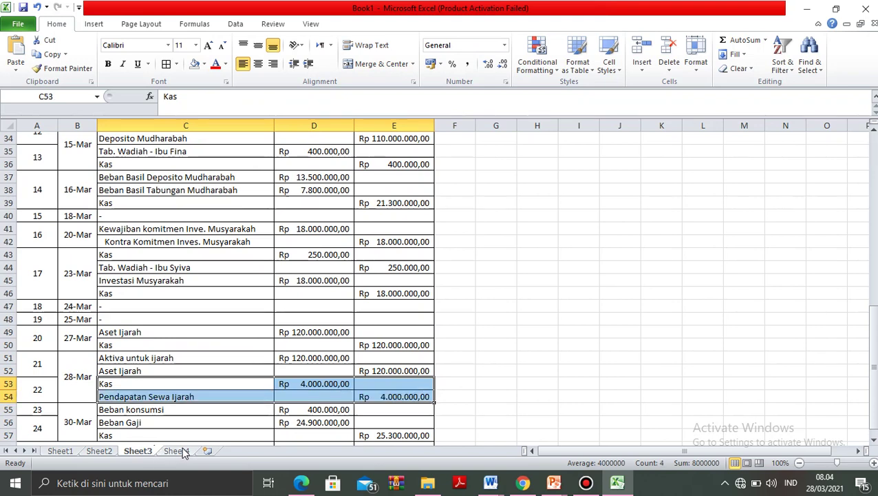
Enter 28 as the date and Pendapatan Fee Ijarah as the Keterangan in row 21 of the Kas ledger.
left_click(179, 451)
key("Left")
key("Left")
key("Left")
key("Down")
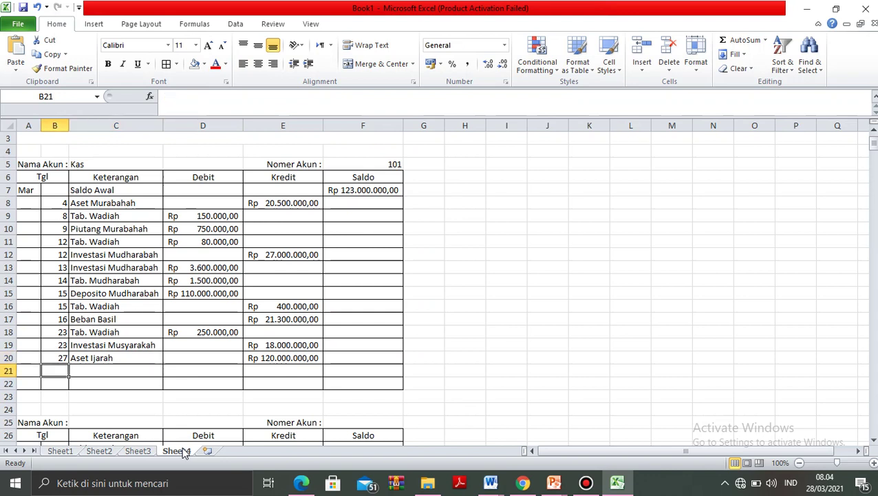
type("28")
key("Tab")
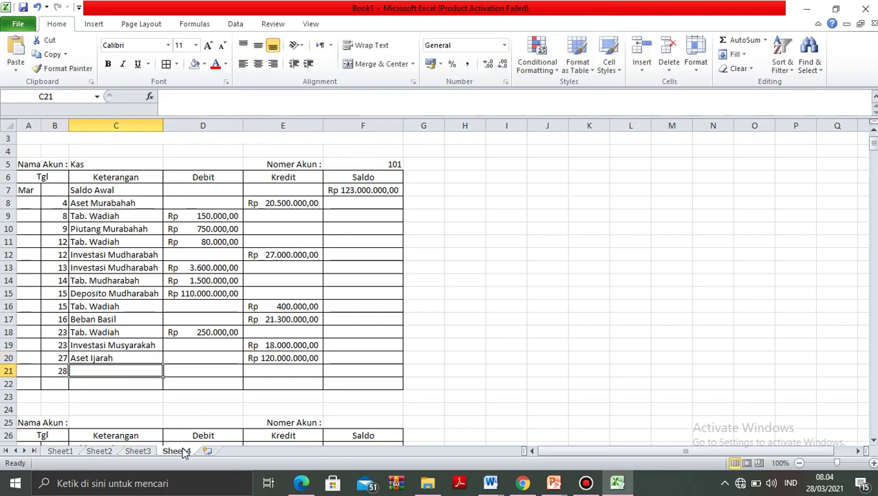
type("Penda")
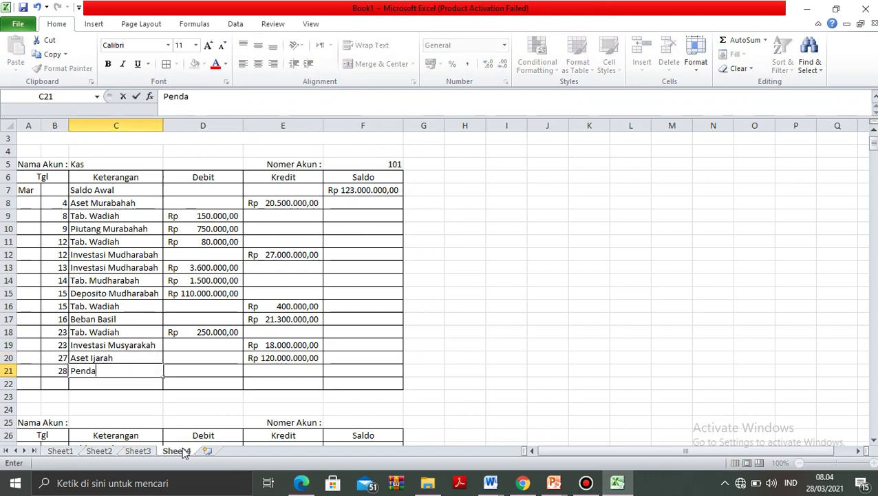
type("patan Fee Ijarah")
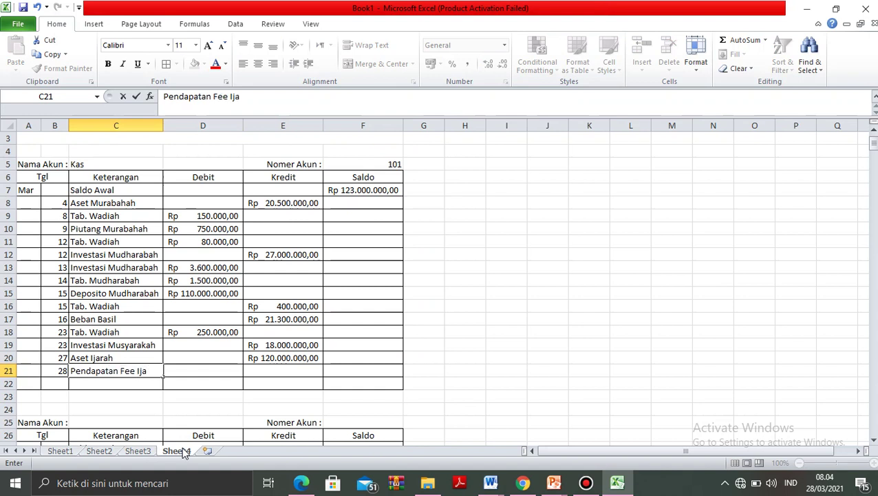
key("Tab")
key("Tab")
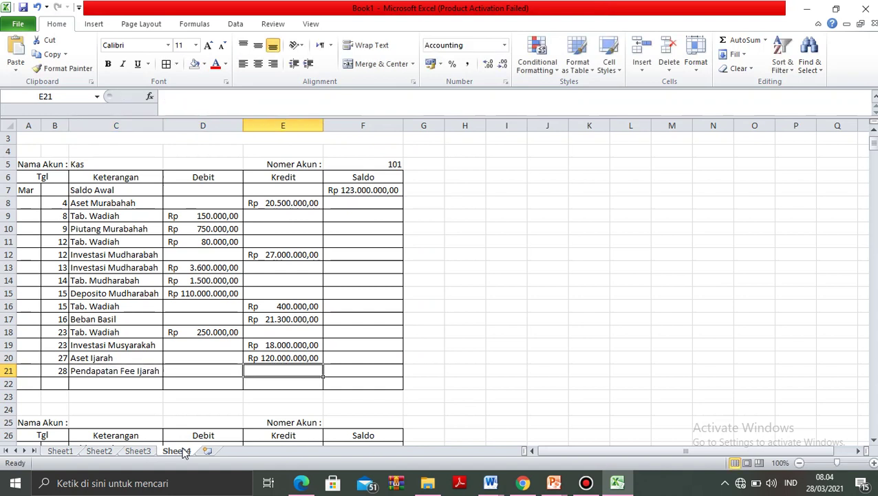
Check the 28-Mar Kas amount on Sheet3 and enter 4.000.000 as the Debit in row 21 of the Kas ledger.
left_click(141, 451)
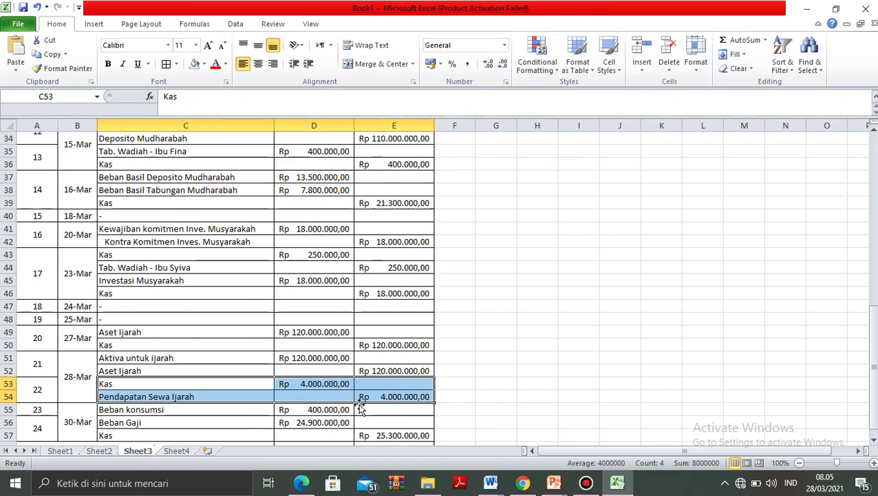
left_click(386, 399)
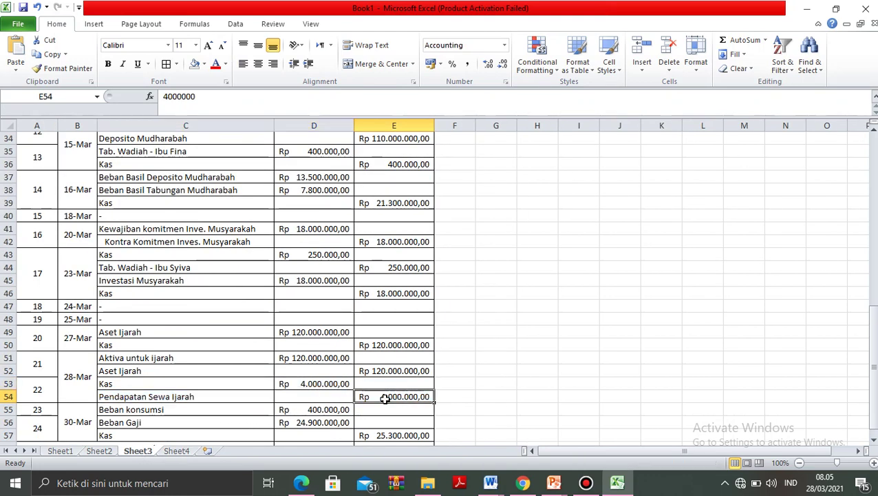
left_click(177, 451)
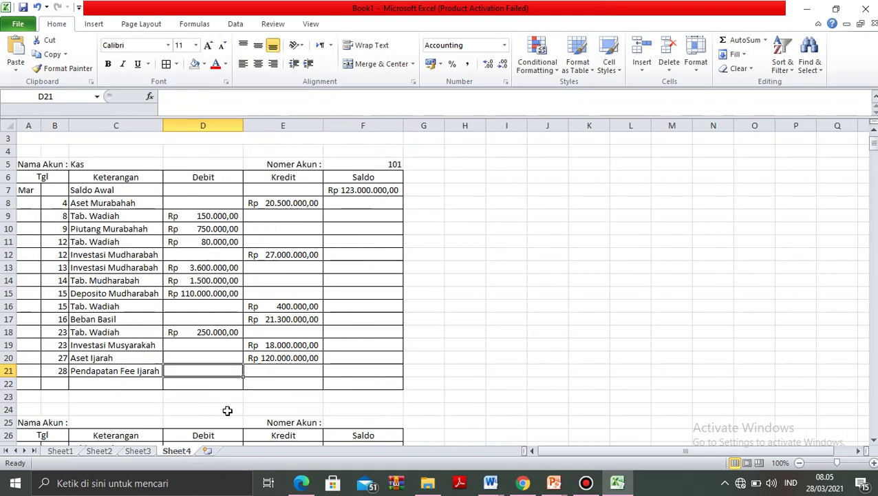
type("400")
key("BackSpace")
key("BackSpace")
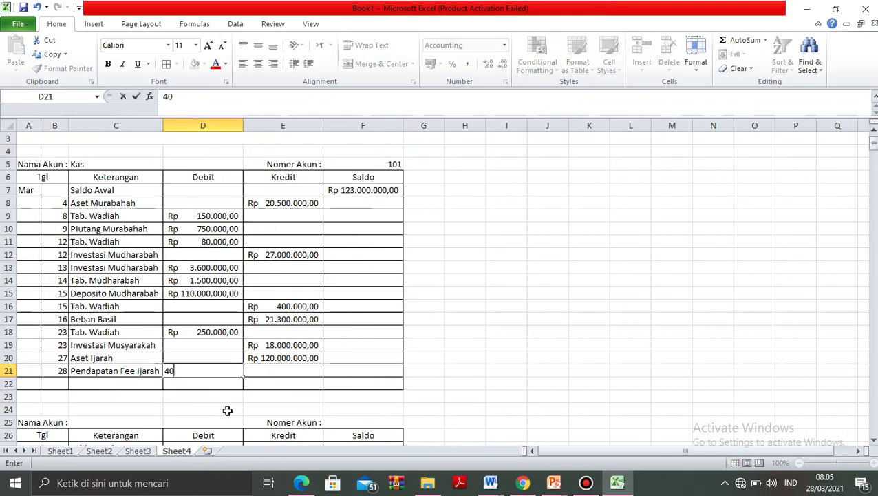
type("000000")
key("Return")
Correct the Keterangan in row 21 of the Kas ledger to Pendapatan Sewa Ijarah.
key("Up")
key("Left")
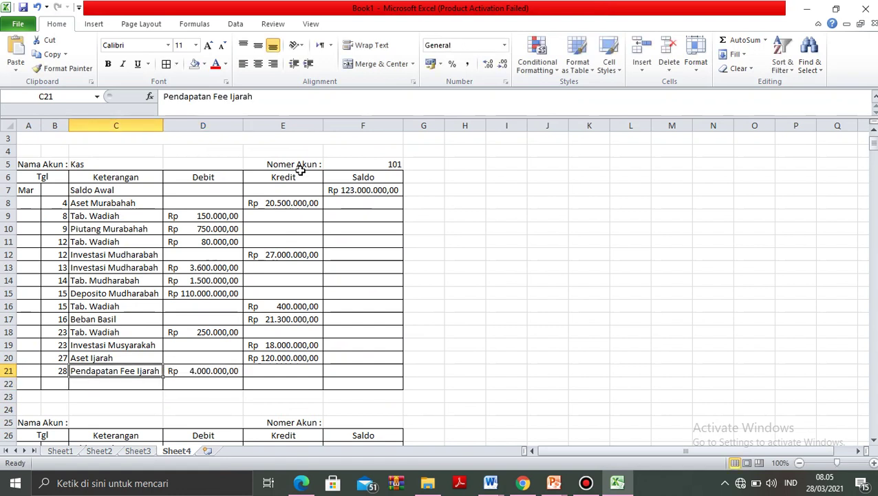
left_click(227, 97)
key("BackSpace")
key("BackSpace")
key("BackSpace")
key("BackSpace")
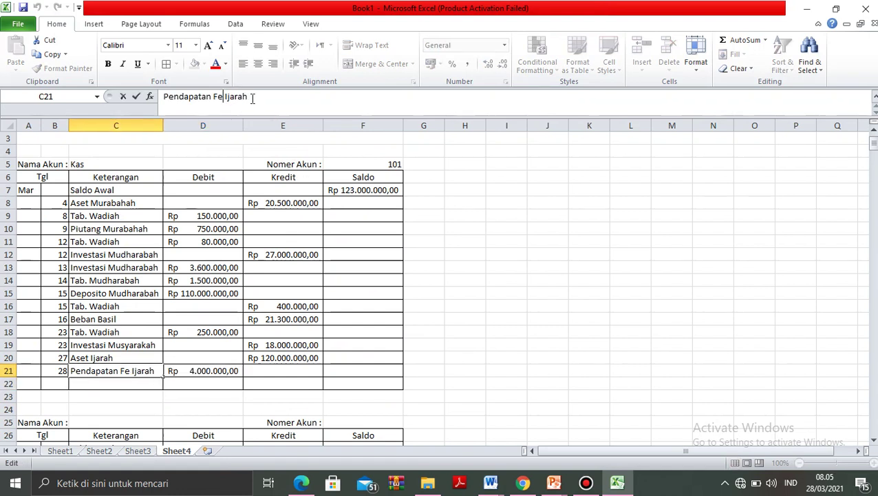
type("Sewa")
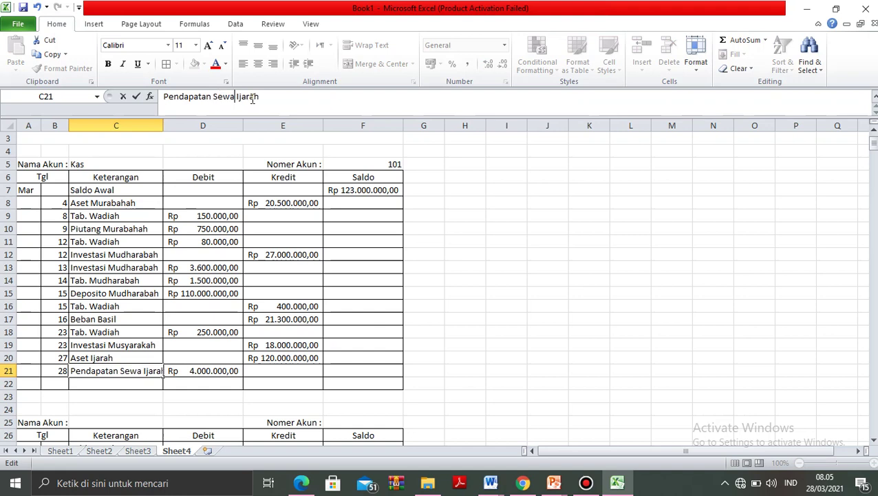
key("Return")
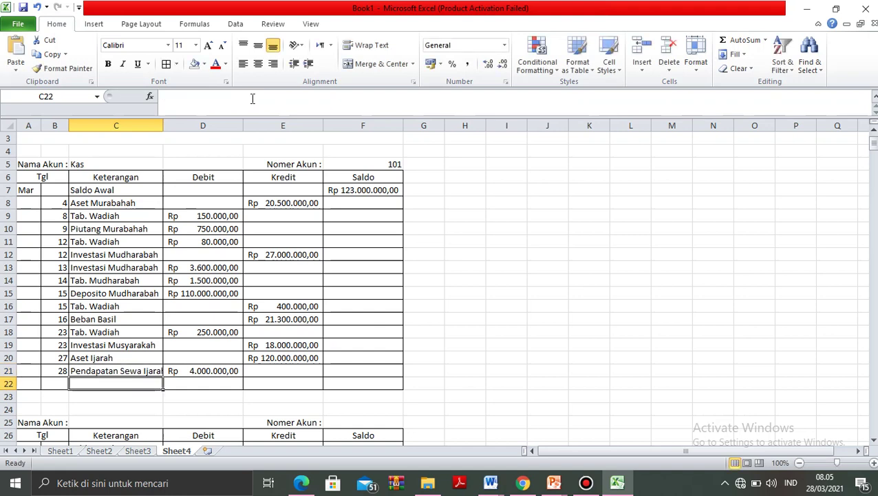
Look through the last journal rows on Sheet3 for the next Kas entry and select the 30-Mar Beban konsumsi and Beban Gaji rows.
left_click(139, 451)
key("Left")
key("Left")
key("Left")
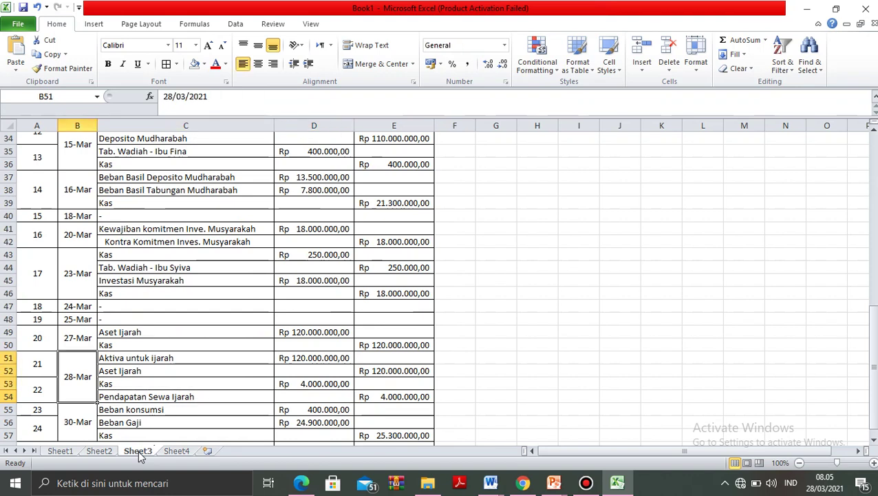
key("Down")
key("Down")
key("Down")
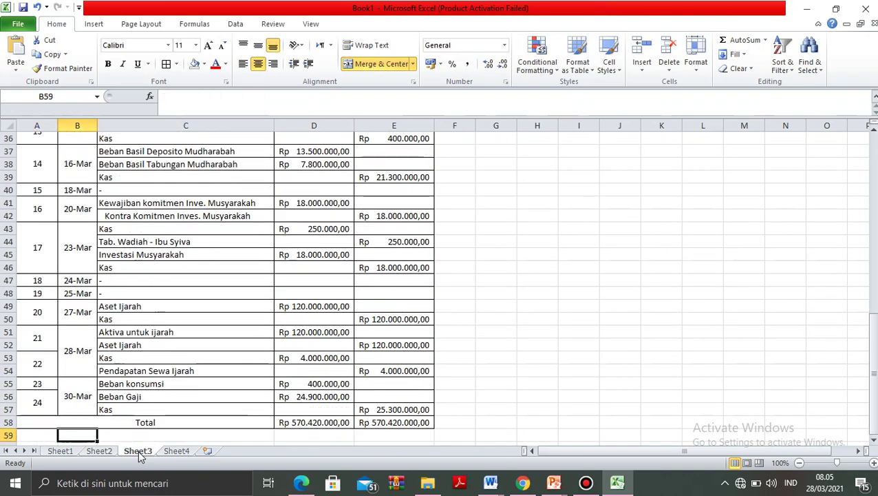
key("Up")
key("Up")
key("Right")
key("Up")
key("Up")
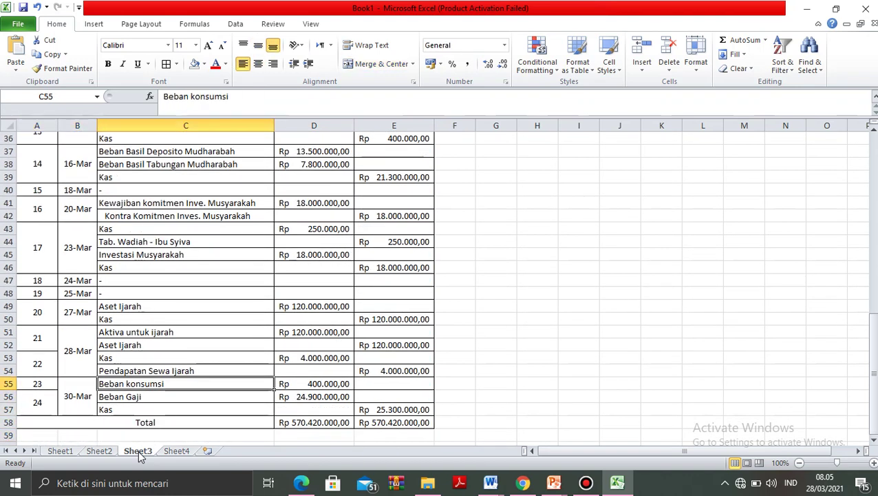
key("shift+Down")
key("shift+Right")
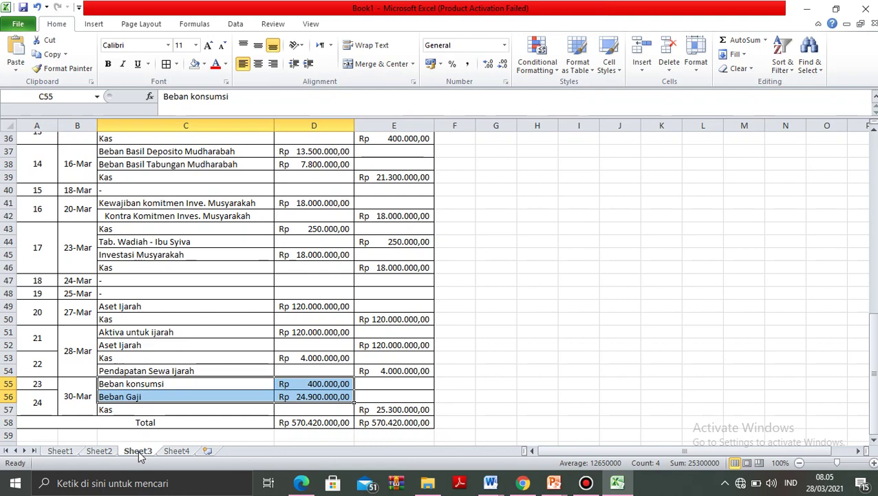
Enter Beban Gaji dan Konsumsi as the Keterangan in row 22 of the Kas ledger and autofit the Keterangan column.
left_click(178, 451)
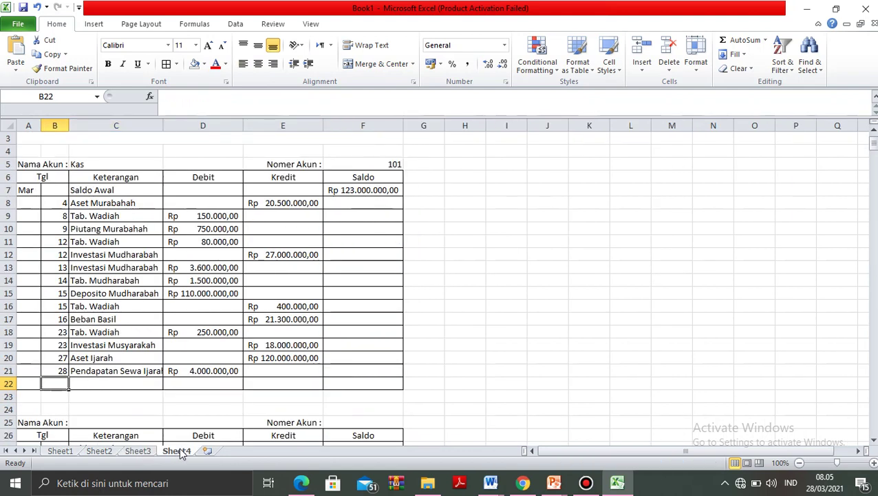
type("Beban B")
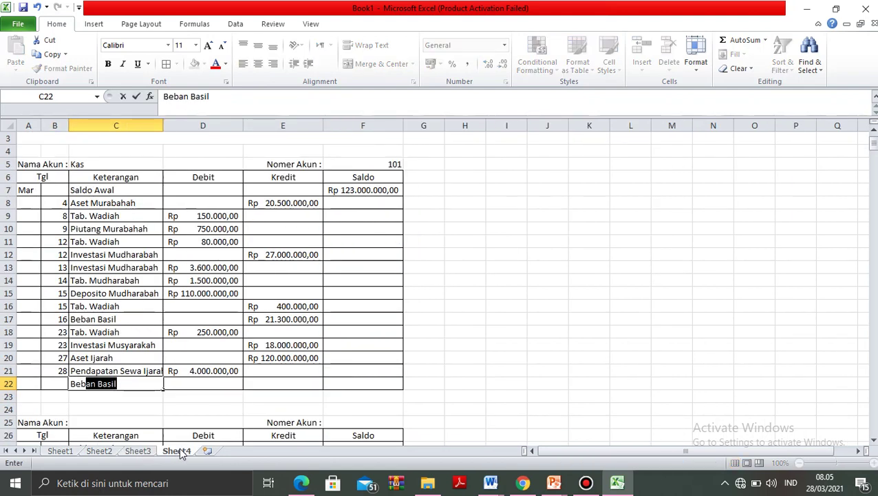
key("BackSpace")
type("Gaji dan Konsumsi")
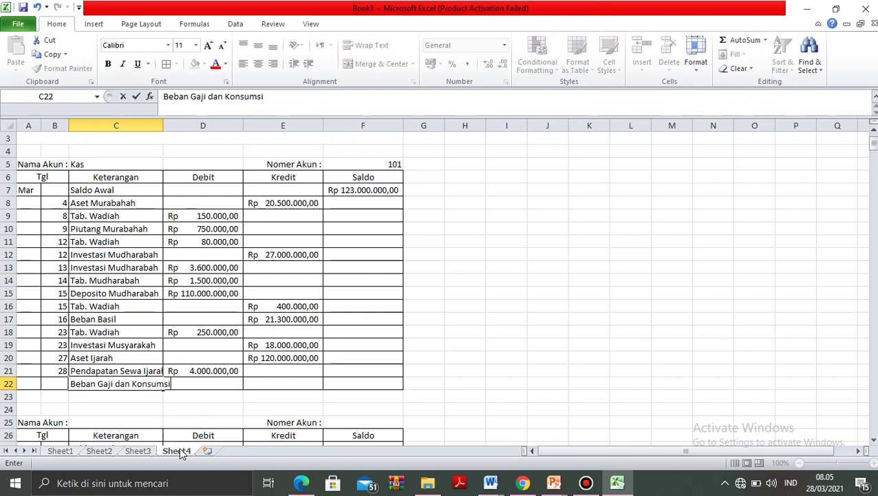
key("Tab")
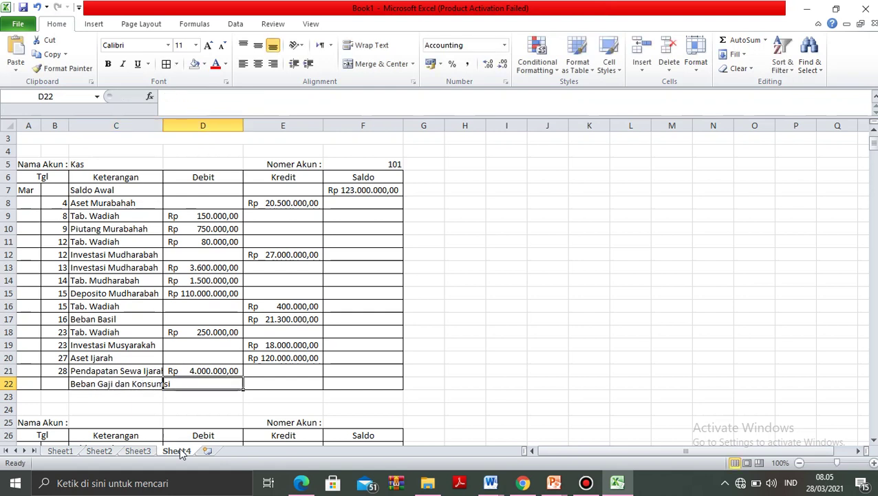
double_click(161, 127)
Check the 30-Mar Kas amount on Sheet3 and enter 30 as the date in row 22 of the Kas ledger.
left_click(141, 451)
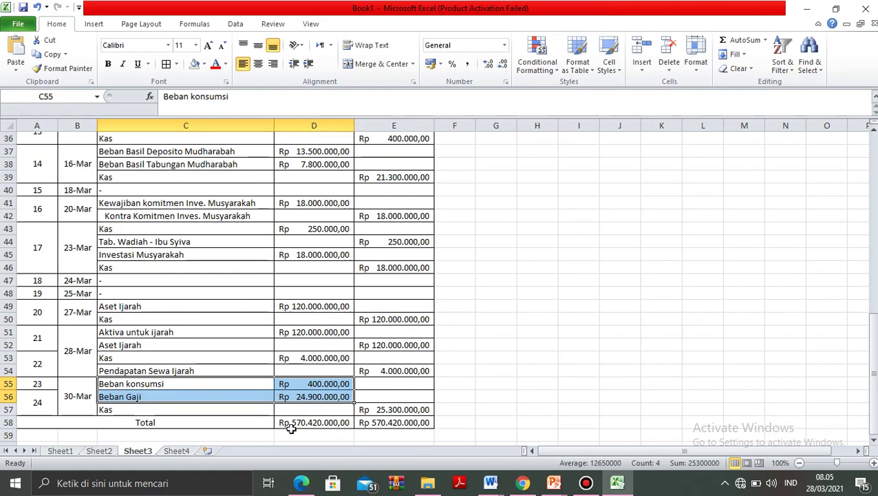
left_click(413, 410)
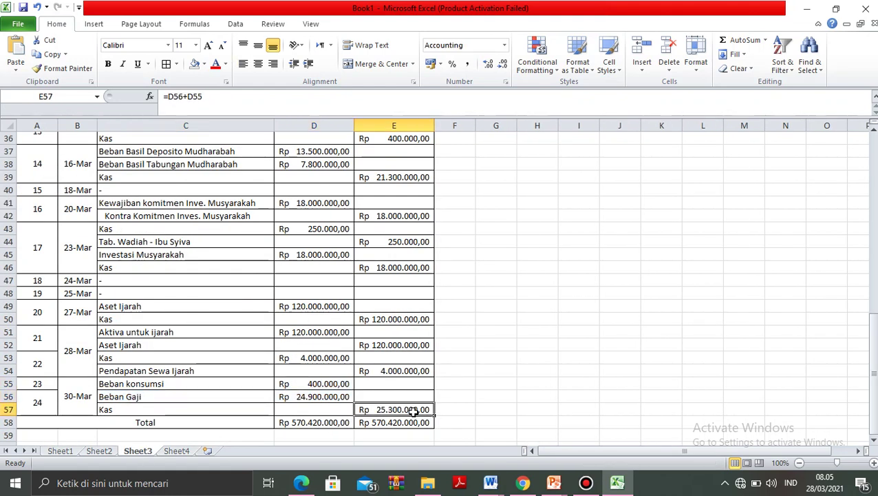
left_click(173, 452)
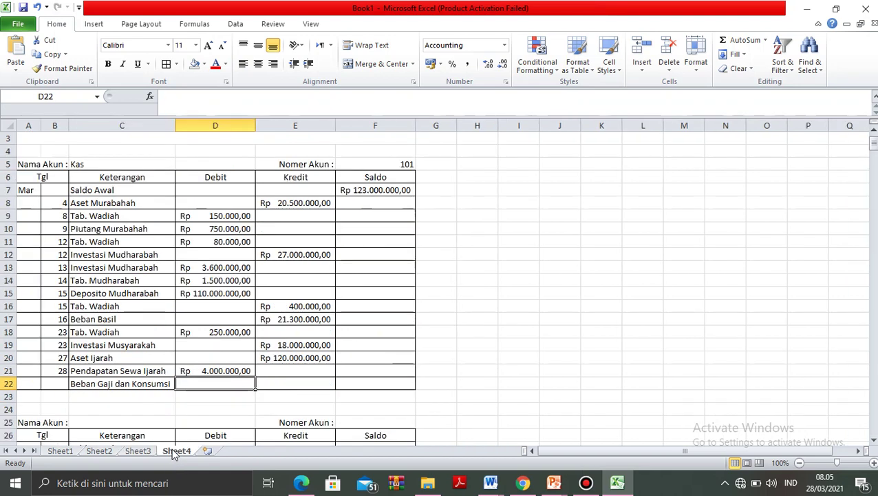
key("Left")
key("Left")
type("30")
Enter 25.300.000 as the Kredit in row 22 of the Kas ledger and recheck the amount against Sheet3.
key("Right")
key("Right")
key("Right")
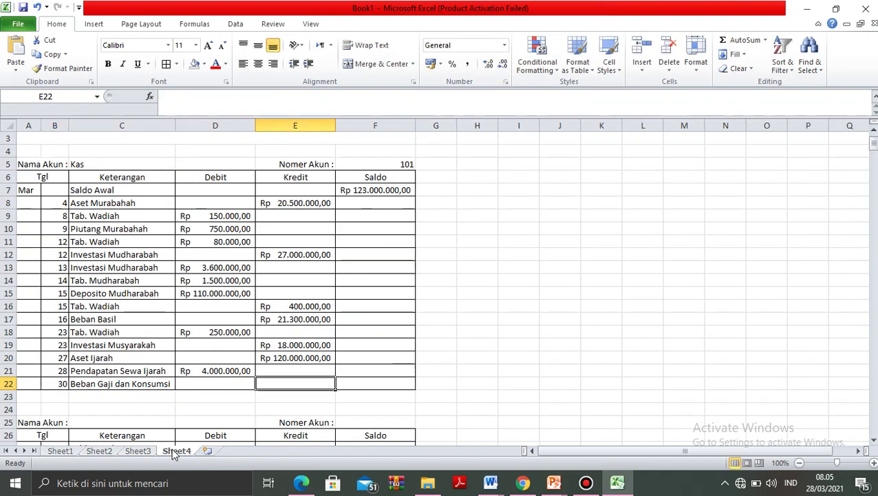
type("25")
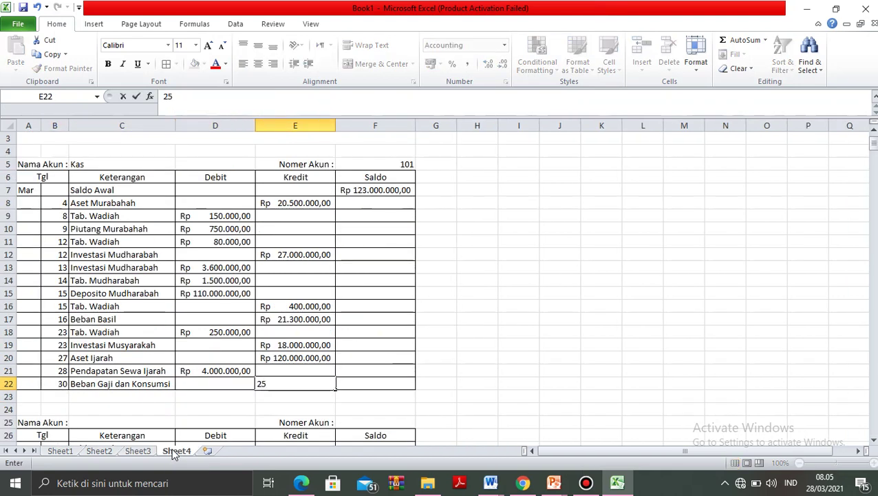
type("300000")
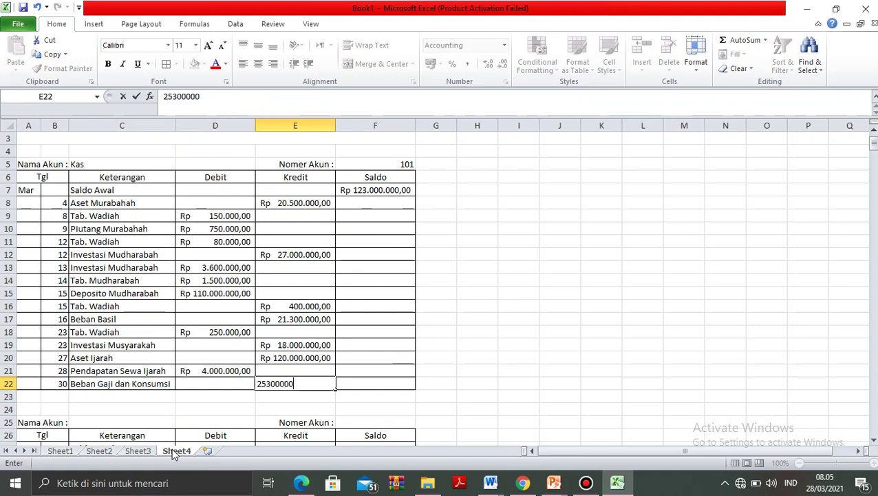
key("Return")
left_click(153, 451)
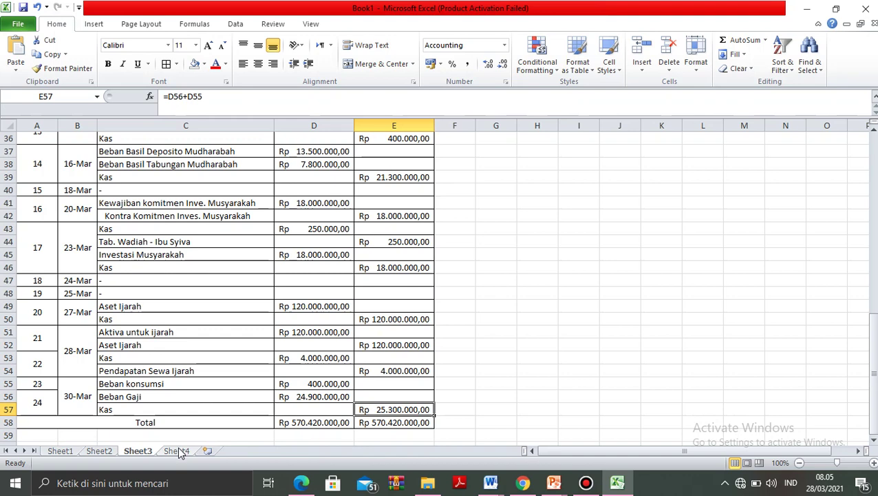
left_click(178, 451)
Calculate the Saldo in F8 of the Kas ledger with the formula =F7-E8.
key("Up")
key("Up")
key("Up")
key("Up")
key("Up")
key("Up")
key("Up")
key("Up")
key("Up")
key("Up")
key("Up")
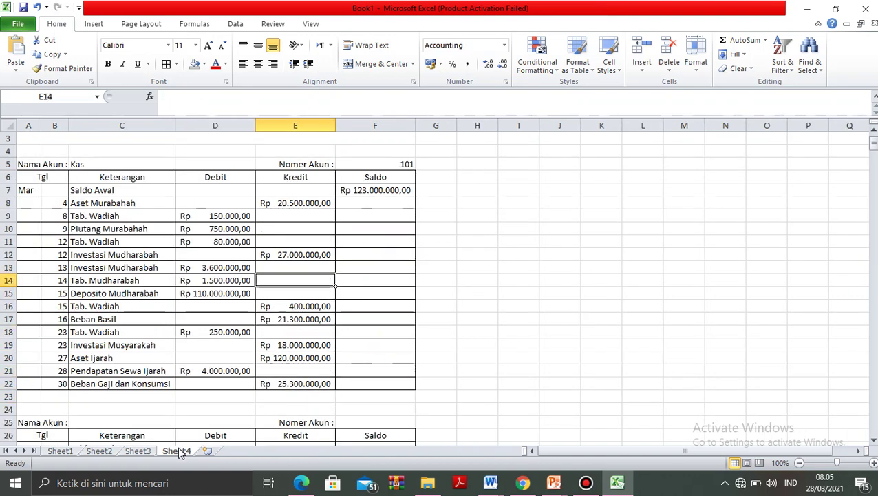
key("Up")
key("Up")
key("Up")
key("Up")
key("Right")
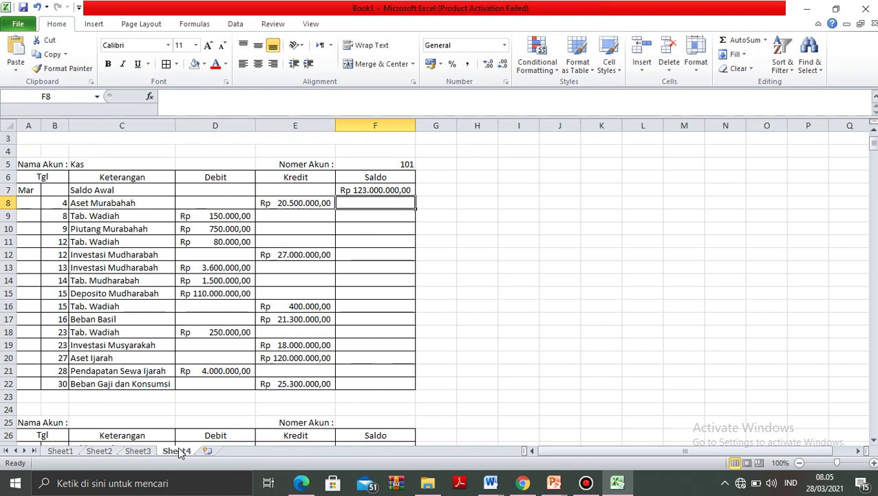
type("=")
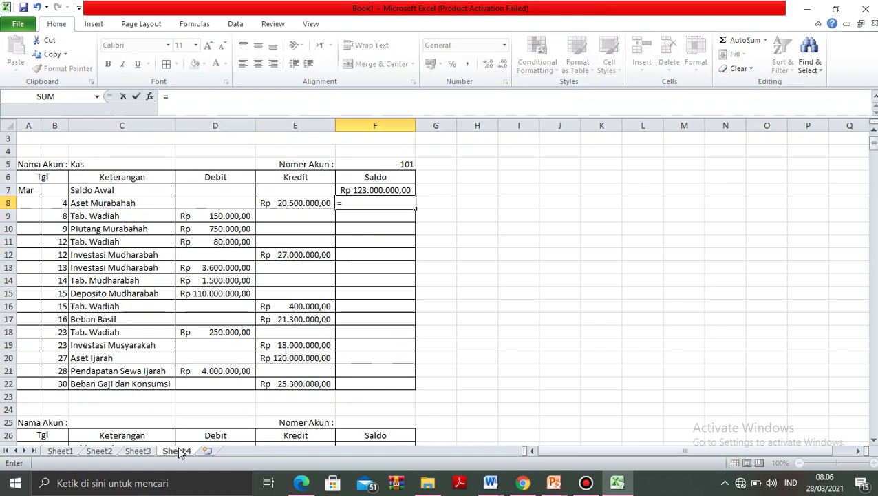
key("Up")
type("-")
key("Left")
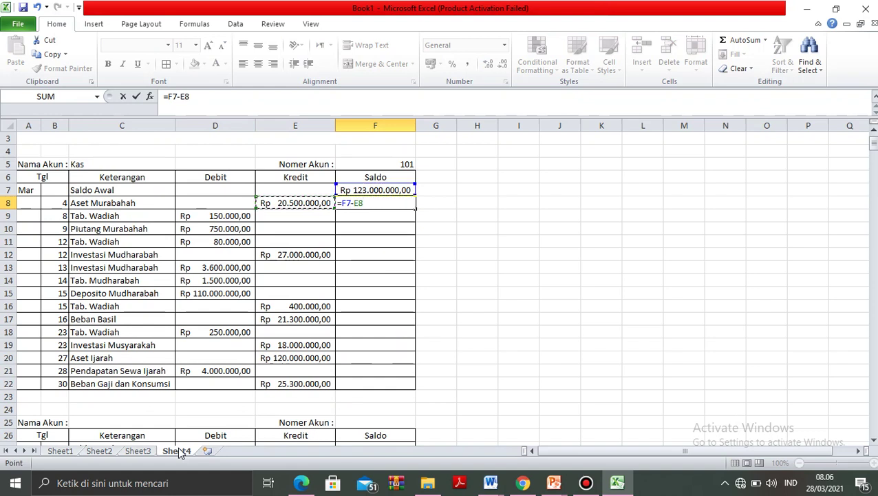
key("Return")
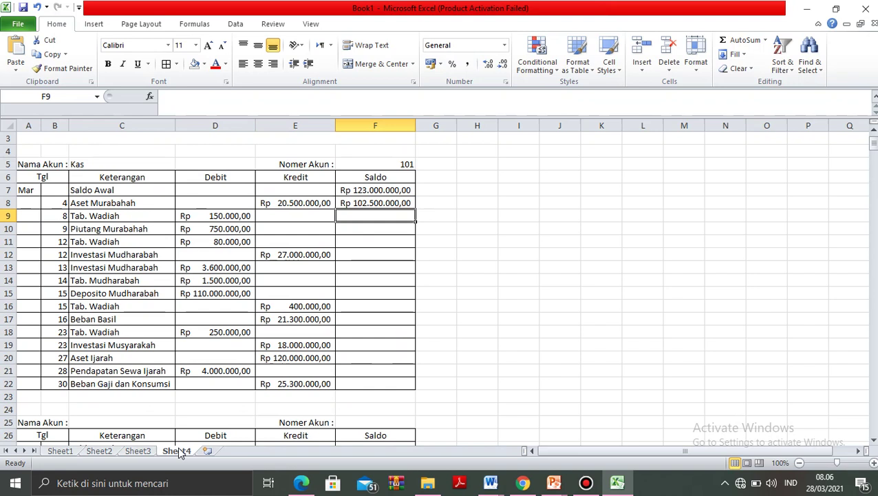
Calculate the 8-Mar Saldo in F9 by adding the Debit in D9 to the previous balance in F8.
type("=")
key("Up")
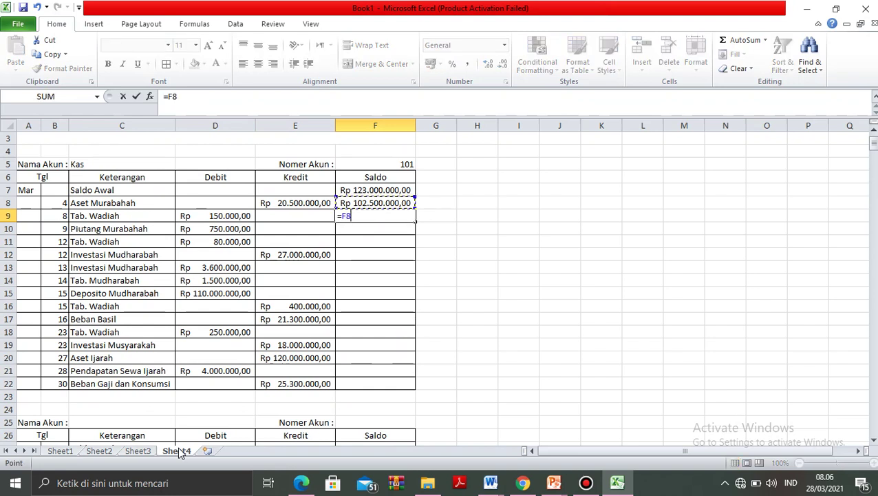
type("+")
key("Left")
key("Left")
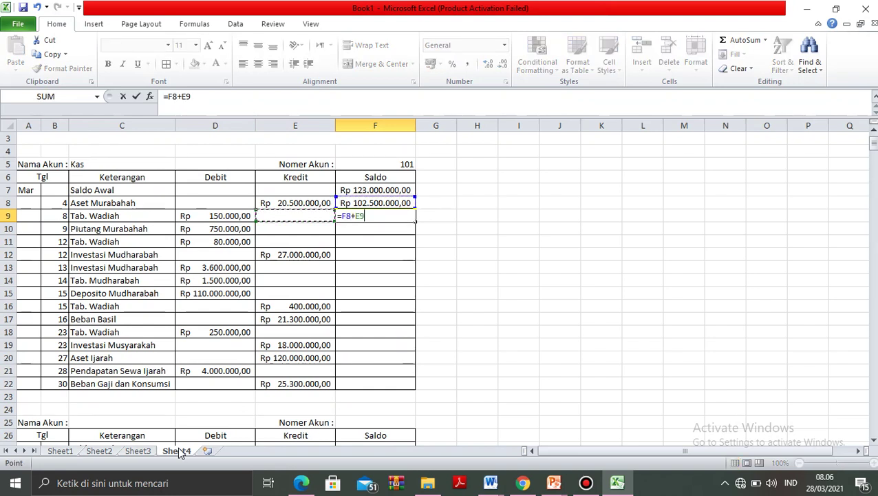
key("Return")
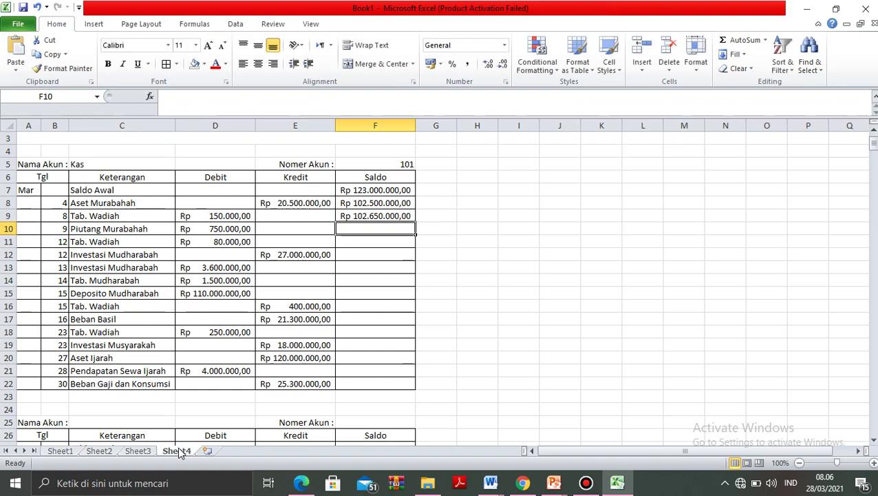
Calculate the 9-Mar Saldo in F10 by adding the Debit in D10 to the previous balance in F9.
type("=")
key("Up")
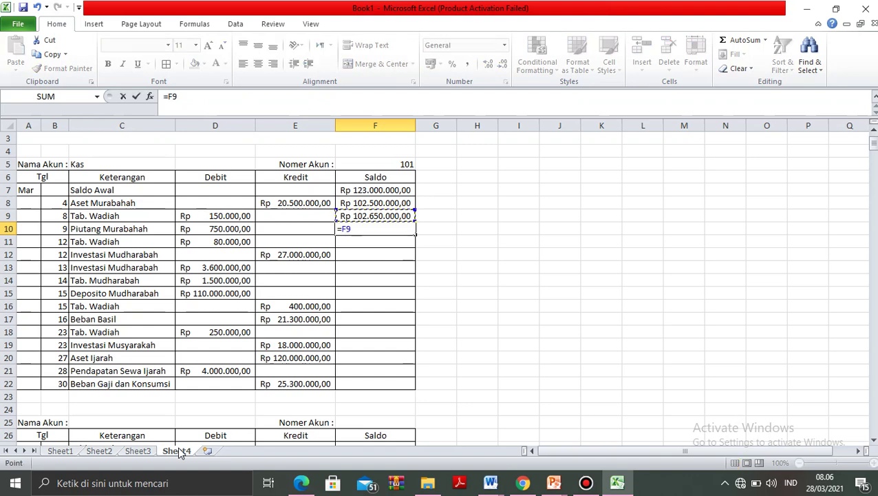
type("+")
key("Left")
key("Left")
key("Return")
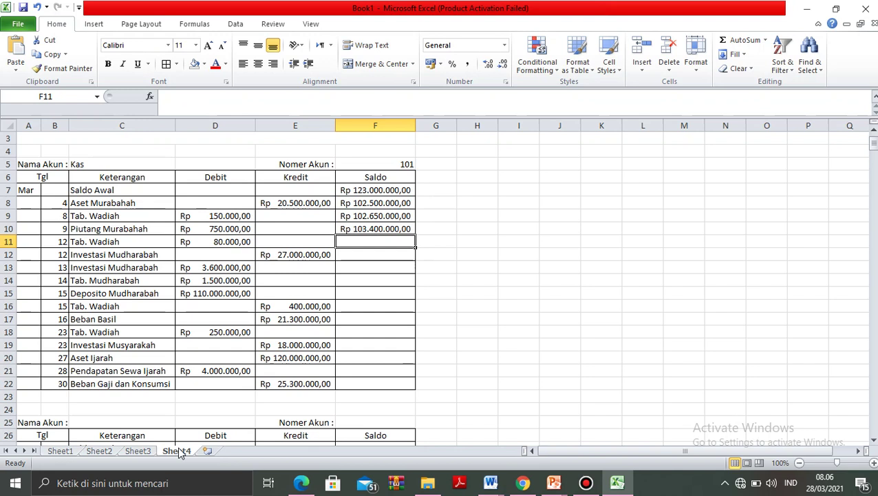
Enter the running-balance formula =F10+D11-E11 in the Saldo cell F11.
type("=")
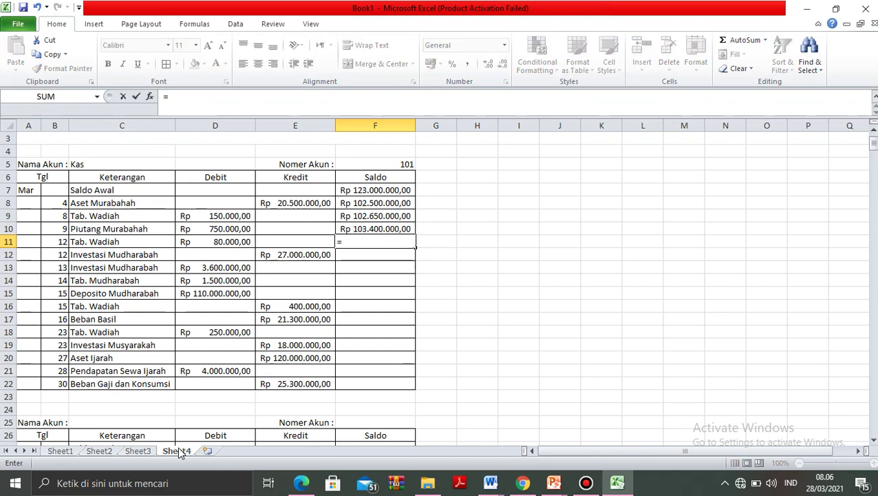
key("Up")
type("+")
key("Left")
key("Left")
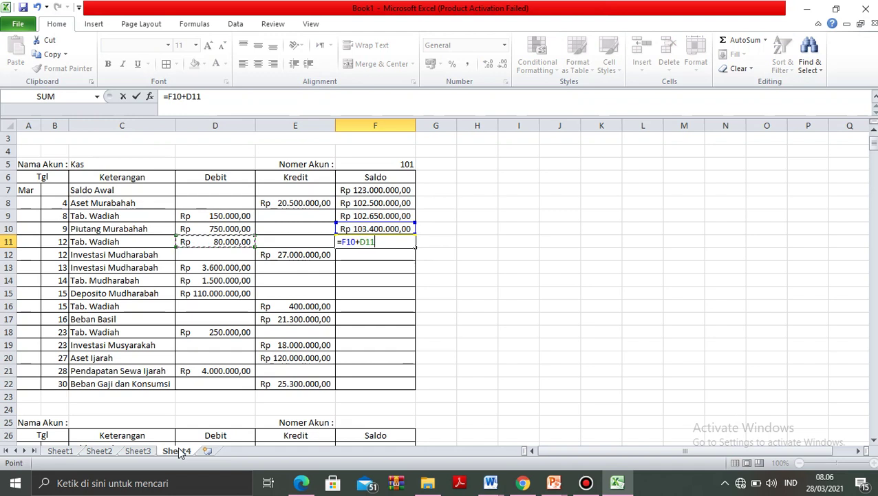
type("-")
key("Left")
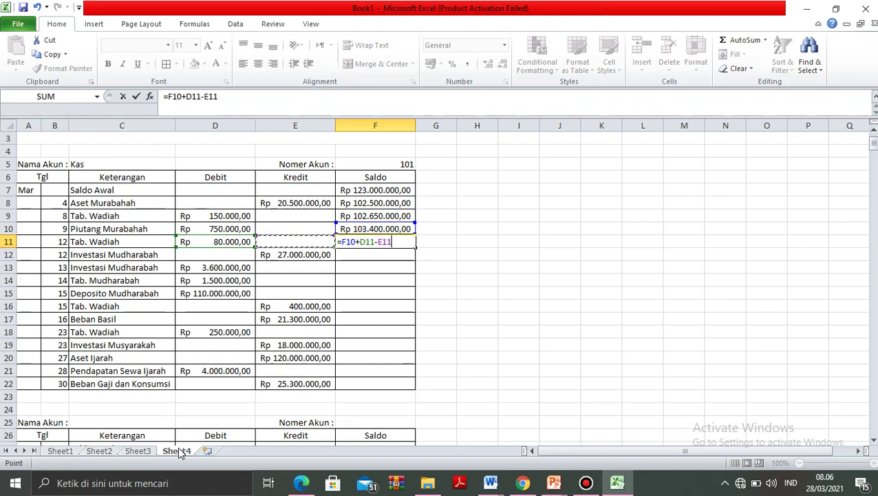
key("Return")
Copy the Saldo formula from F11 into F12 through F22 of the Kas ledger.
key("Up")
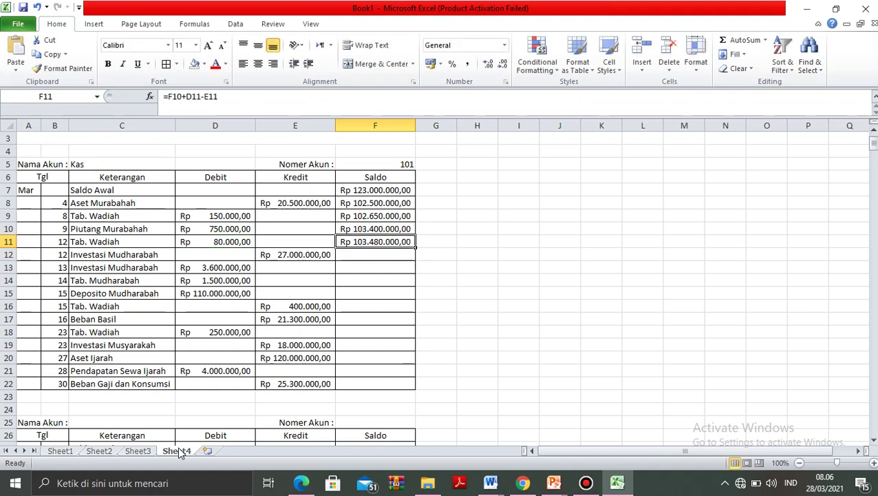
key("ctrl+c")
key("Down")
key("shift+Down")
key("shift+Down")
key("shift+Down")
key("shift+Down")
key("shift+Down")
key("shift+Down")
key("shift+Down")
key("shift+Down")
key("shift+Down")
key("shift+Down")
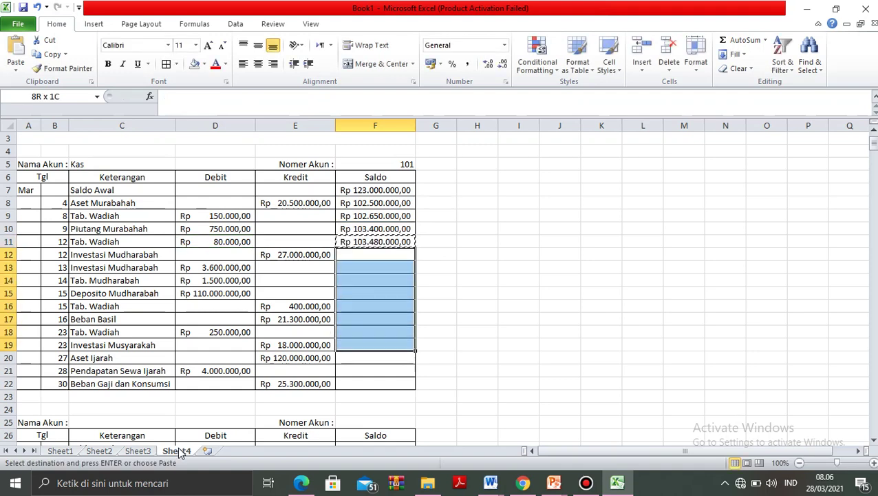
key("ctrl+v")
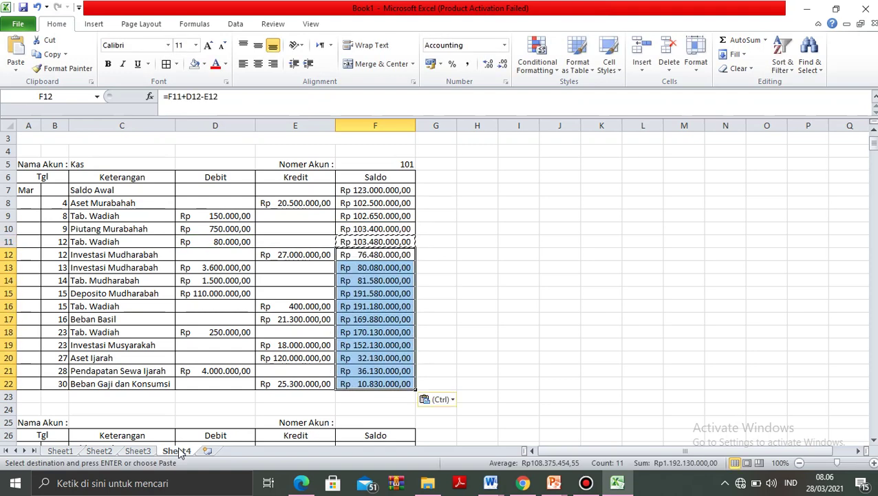
key("Down")
key("Down")
key("Down")
key("Down")
key("Down")
key("Down")
key("Down")
key("Right")
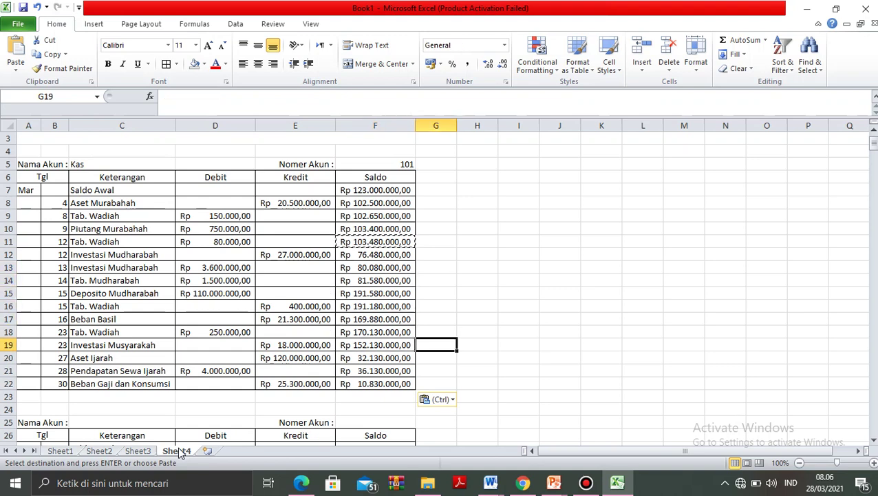
key("Escape")
Review the entries and final Saldo in row 22 of the Kas ledger.
key("Down")
key("Down")
key("Down")
key("Left")
key("Left")
key("Left")
key("Left")
key("Left")
key("Left")
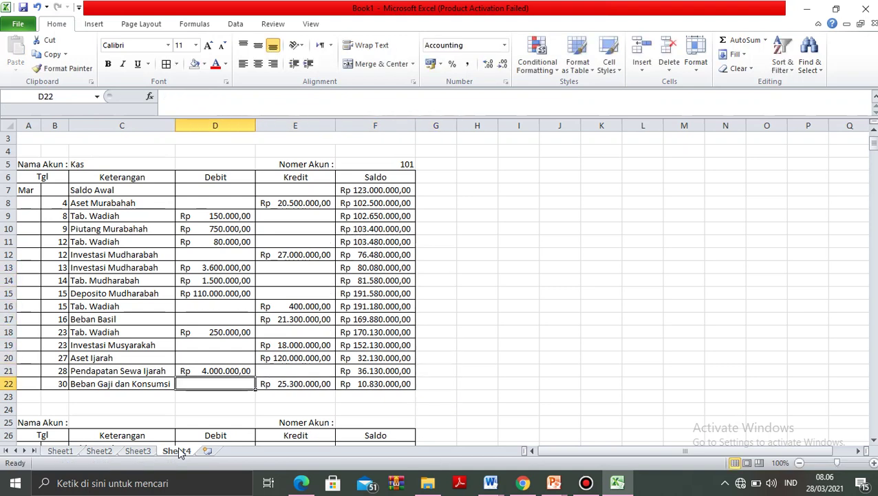
key("Right")
key("Right")
key("Right")
key("Right")
key("Right")
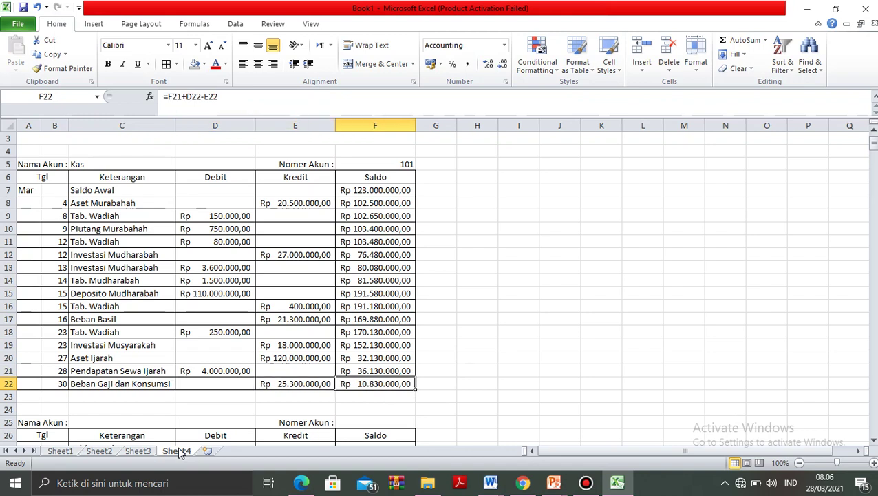
key("Left")
key("Left")
key("Left")
key("Left")
key("Left")
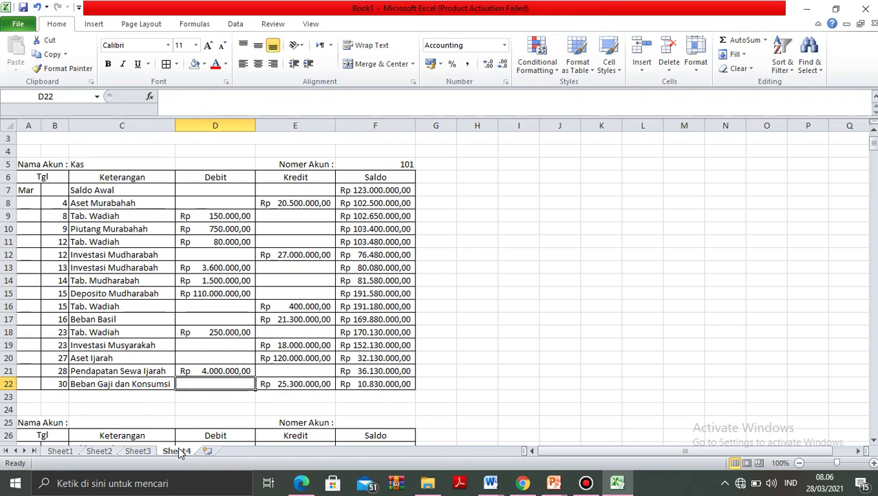
Review the 30-Mar row of the Kas ledger and the general journal entries on Sheet3.
key("shift+Right")
key("shift+Right")
key("shift+Right")
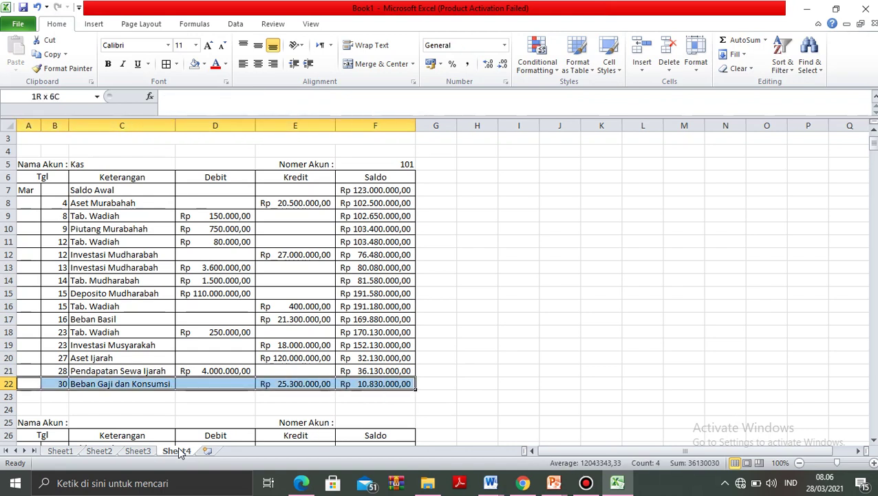
key("Down")
key("Down")
key("Down")
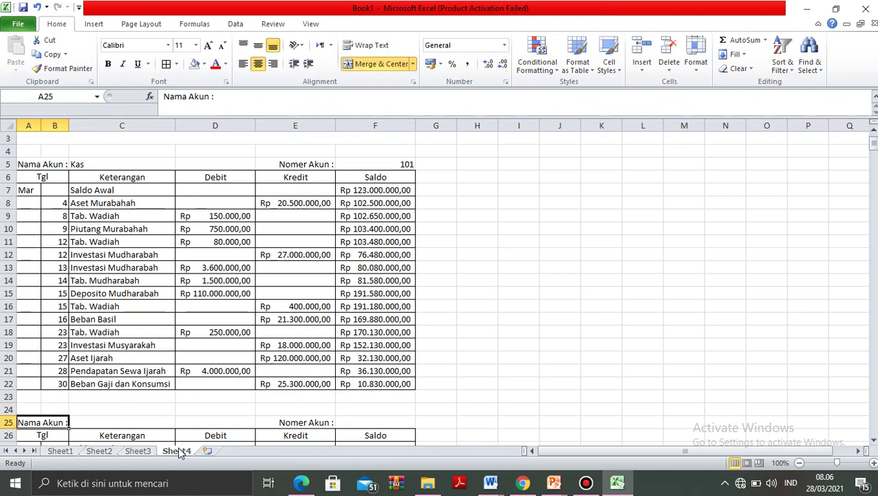
left_click(138, 451)
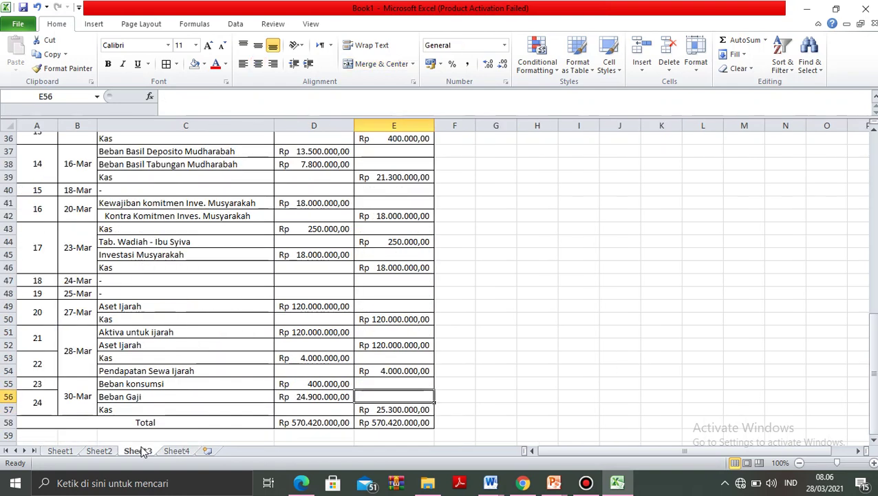
key("Up")
key("Up")
key("Up")
key("Up")
key("Up")
key("Up")
key("Up")
key("Up")
key("Up")
key("Up")
key("Up")
key("Up")
Copy the account name Bank Madani Syariah from B7 on Sheet1 into the Nama Akun cell C25 on Sheet4.
left_click(60, 451)
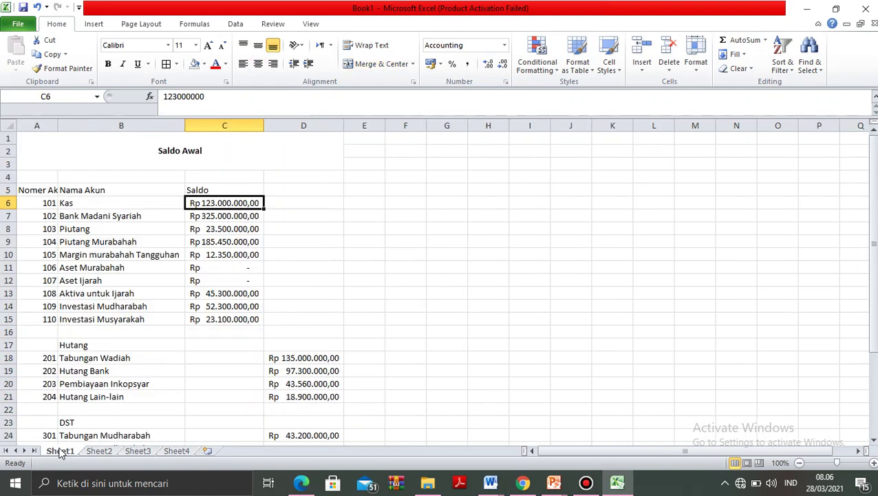
key("Left")
key("Down")
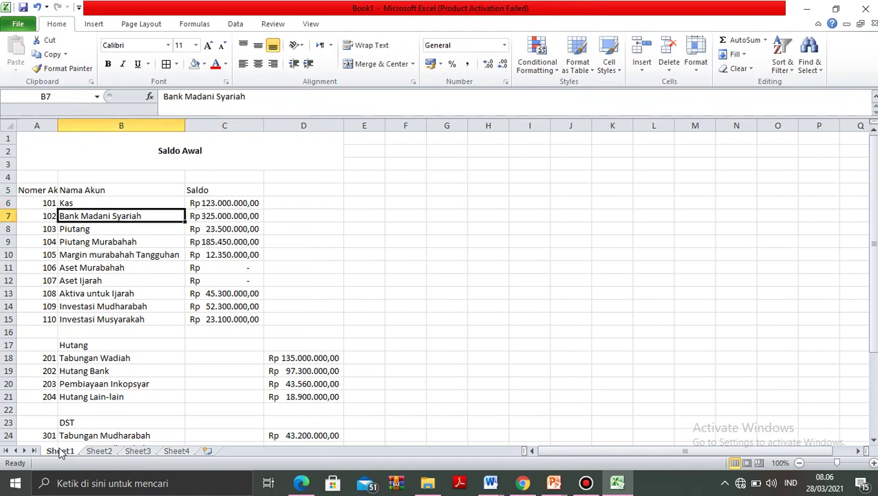
key("ctrl+c")
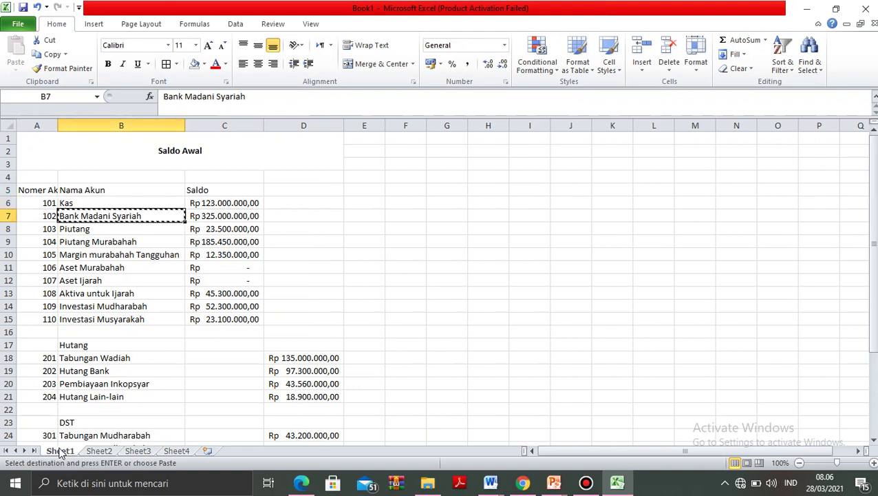
left_click(177, 451)
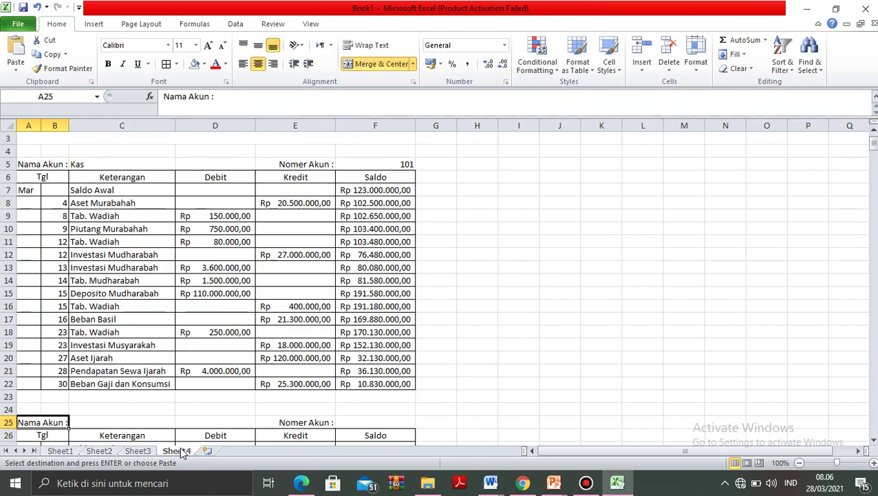
key("Right")
key("ctrl+v")
Enter 102 as the Nomer Akun in F25 for the Bank Madani Syariah ledger.
key("Right")
key("Right")
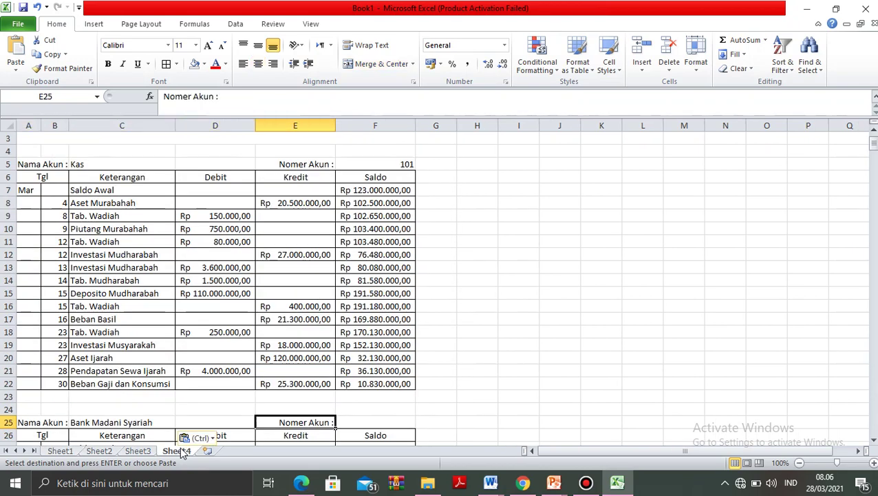
key("Right")
type("102")
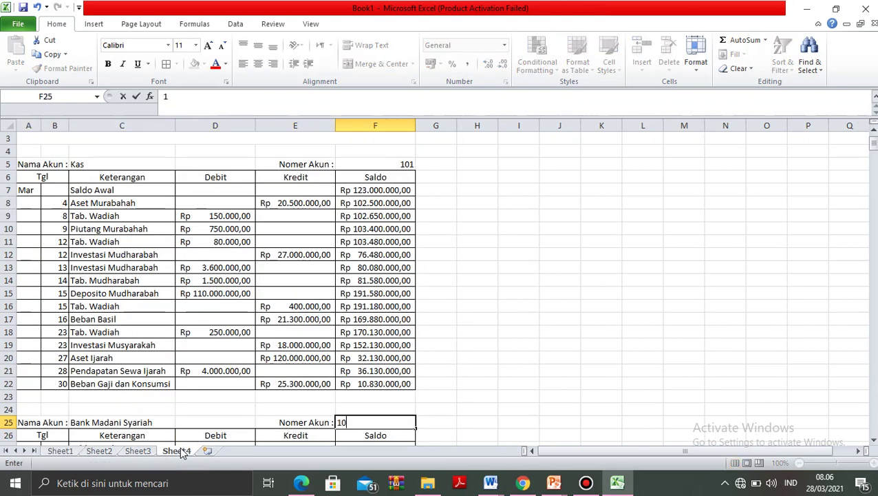
key("Return")
Copy the Bank Madani Syariah opening balance from C7 on Sheet1 into the Saldo Awal row at F27 on Sheet4.
key("Down")
key("Down")
key("Up")
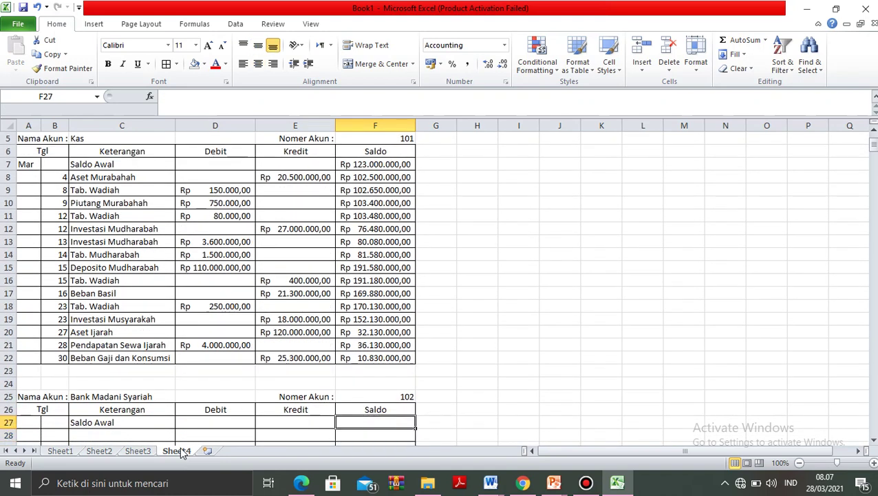
left_click(66, 452)
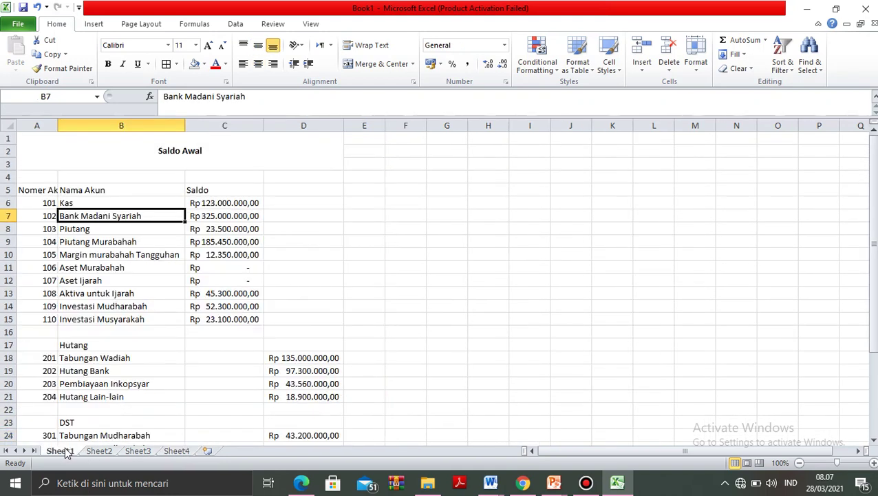
key("Right")
key("ctrl+c")
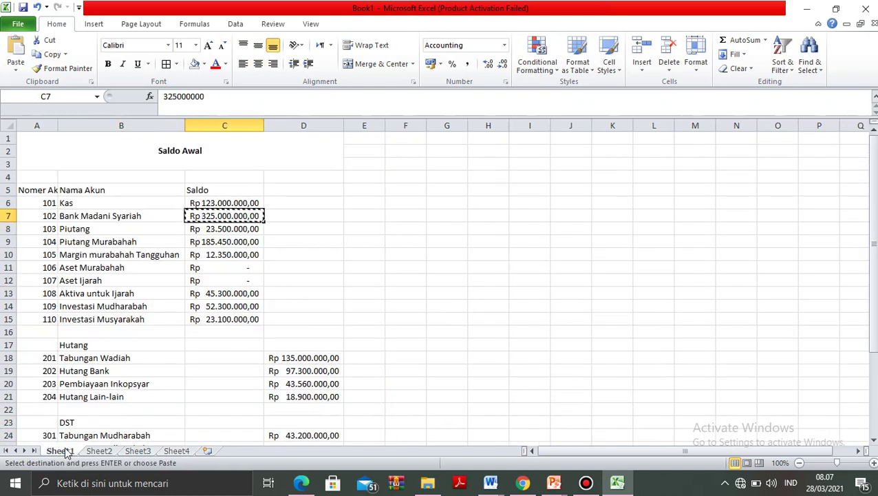
left_click(169, 451)
key("Left")
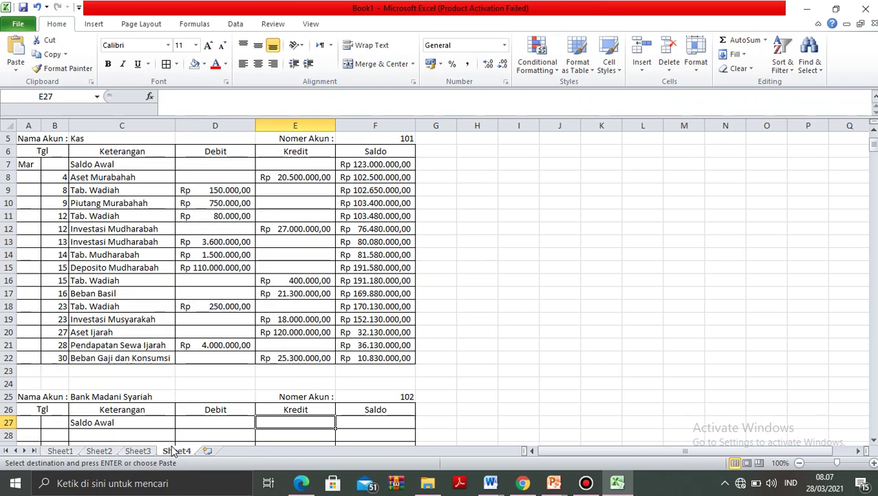
key("Left")
key("Right")
key("Right")
key("ctrl+v")
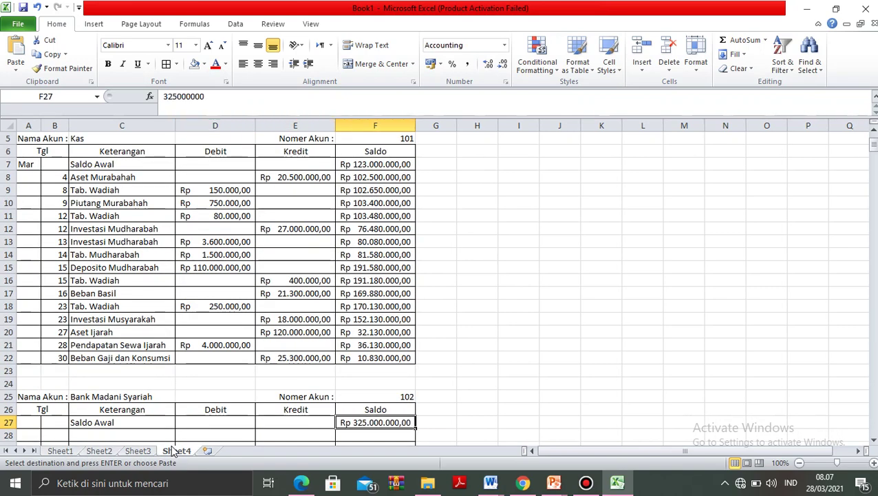
Look through the blank ledger tables below the Bank Madani Syariah account on Sheet4.
key("Down")
key("Down")
key("Down")
key("Up")
key("Up")
key("Up")
key("Up")
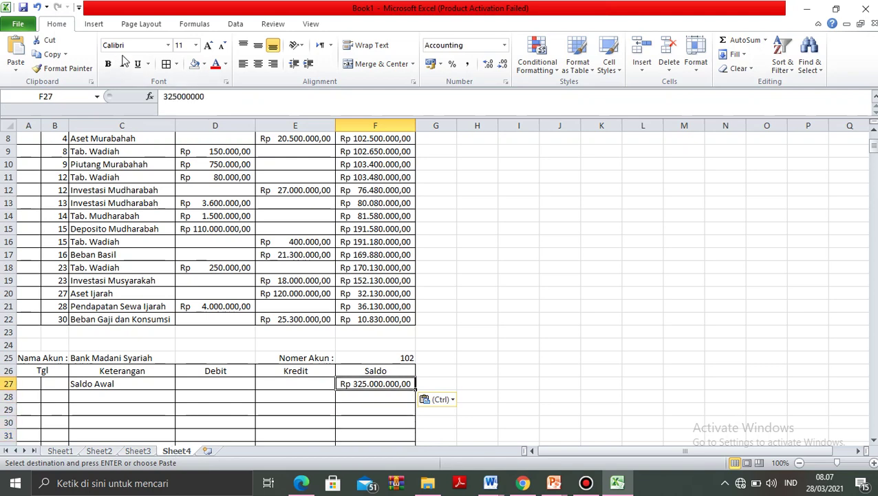
left_click(165, 65)
key("Down")
key("Down")
key("Down")
key("Down")
key("Down")
key("Down")
key("Down")
key("Down")
key("Down")
key("Down")
key("Down")
key("Down")
key("Down")
key("Down")
key("Down")
key("Down")
key("Down")
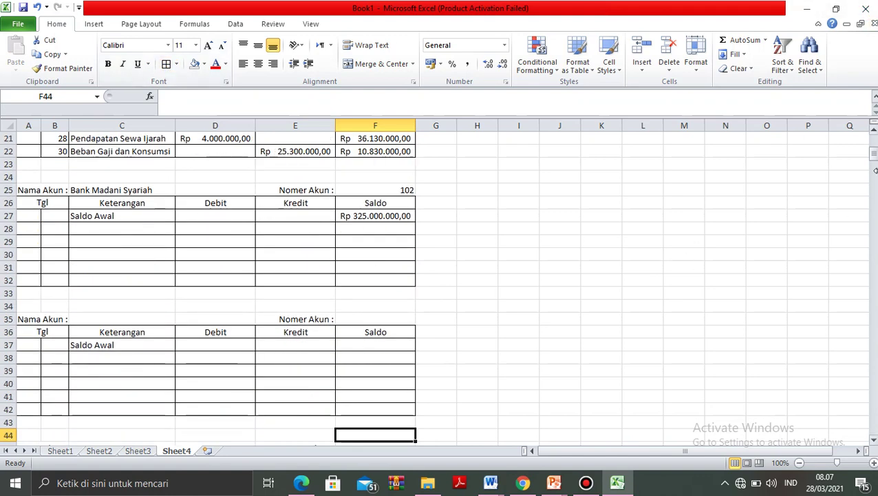
left_click_drag(876, 165, 876, 267)
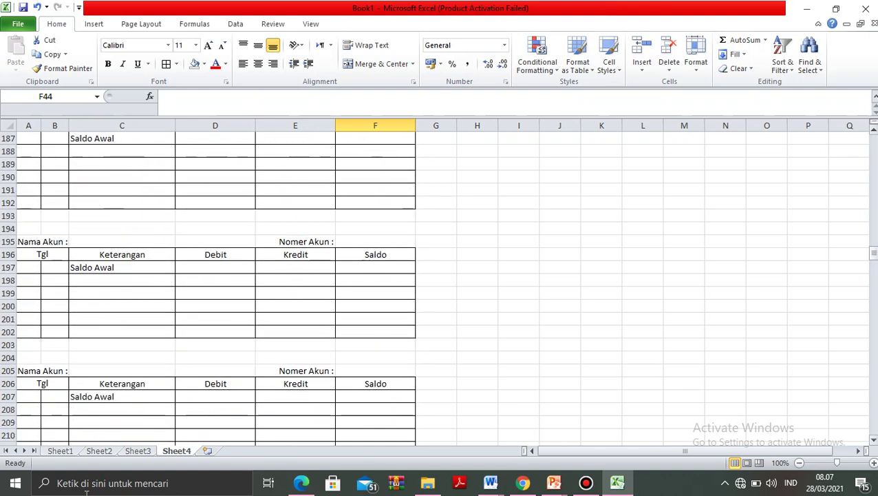
Examine the Saldo Awal account list on Sheet1, from the asset accounts down to Laba ditahan.
left_click(59, 451)
key("Left")
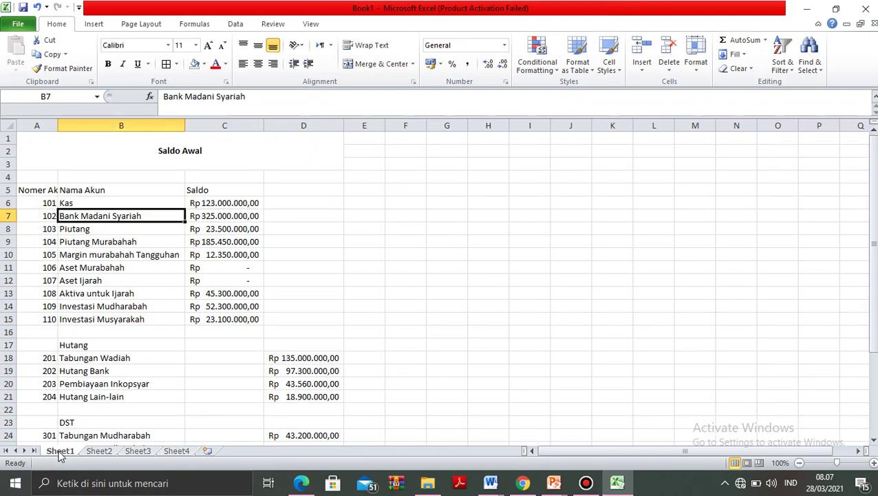
key("Down")
key("Left")
key("Down")
key("Down")
key("Down")
key("Down")
key("Down")
key("Down")
key("Down")
key("Down")
key("Down")
key("Down")
key("Down")
key("Down")
key("Down")
key("Down")
key("Down")
key("Down")
key("Down")
key("Down")
key("Down")
key("Down")
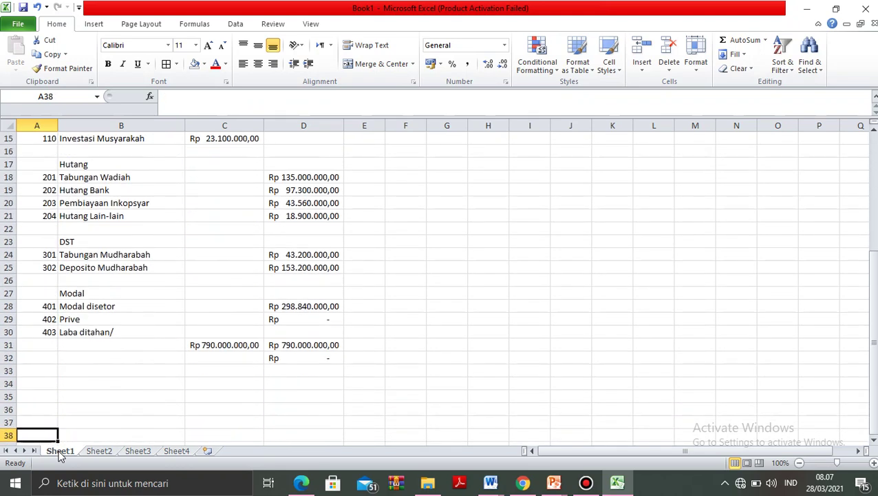
key("Up")
key("Up")
key("Up")
key("Up")
key("Up")
key("Up")
key("Up")
key("Up")
key("Up")
key("Up")
key("Down")
key("Right")
key("shift+Right")
key("shift+Right")
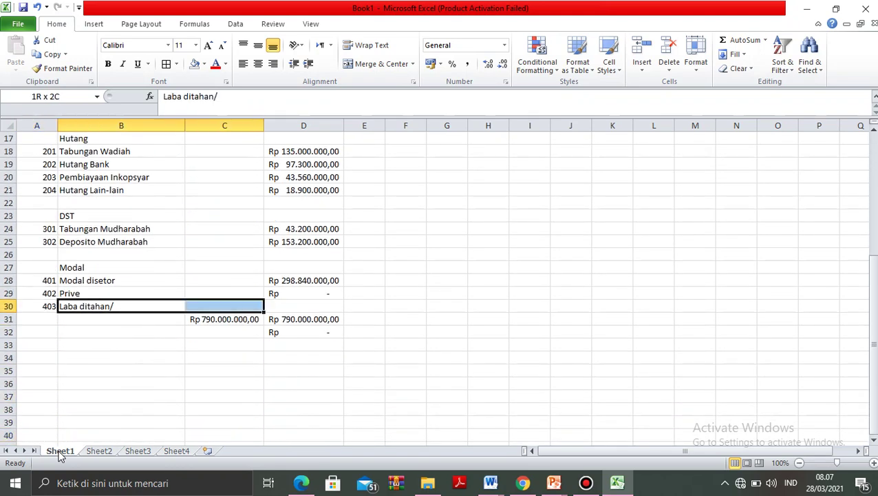
left_click(107, 455)
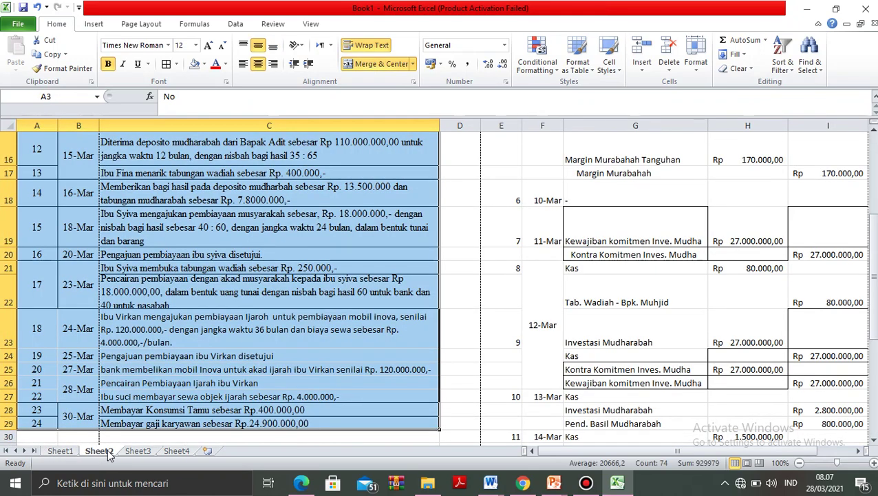
left_click(140, 452)
key("Up")
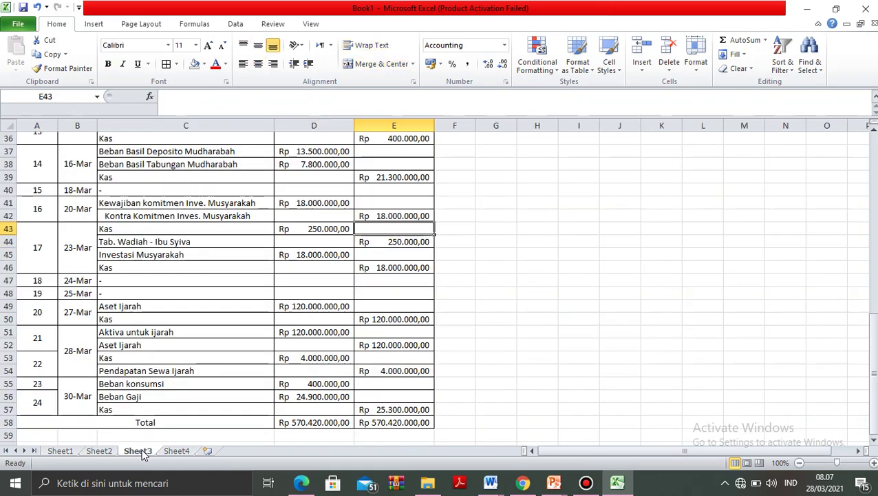
key("Up")
key("Down")
key("Up")
key("Up")
key("Up")
key("Up")
key("Up")
key("Left")
key("Left")
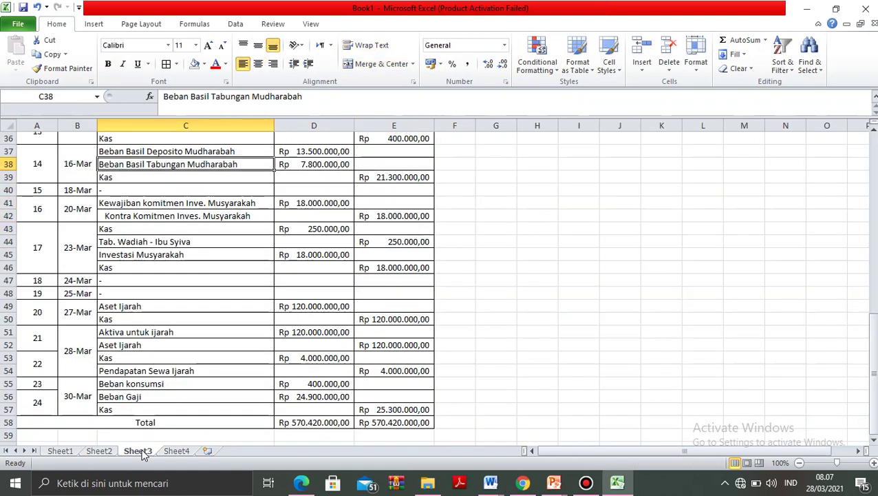
key("Up")
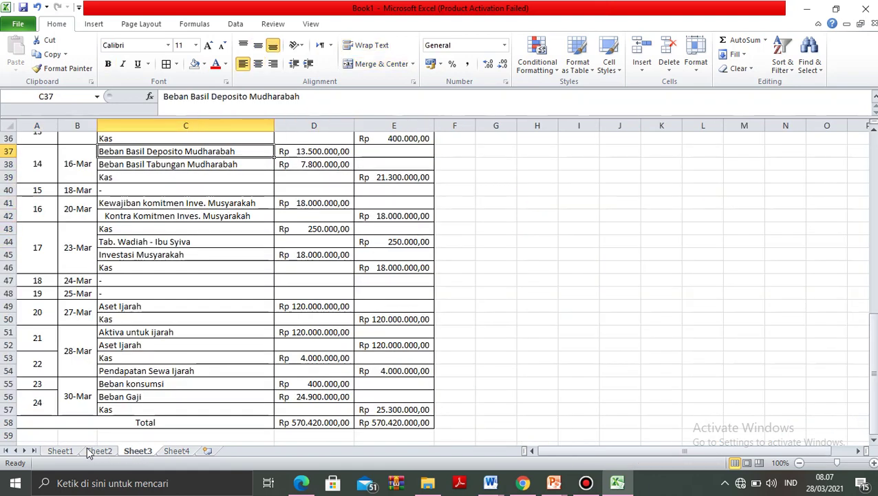
Return to the Buku Besar title on Sheet4 and review the Bank Madani Syariah and Kas ledgers.
left_click(177, 451)
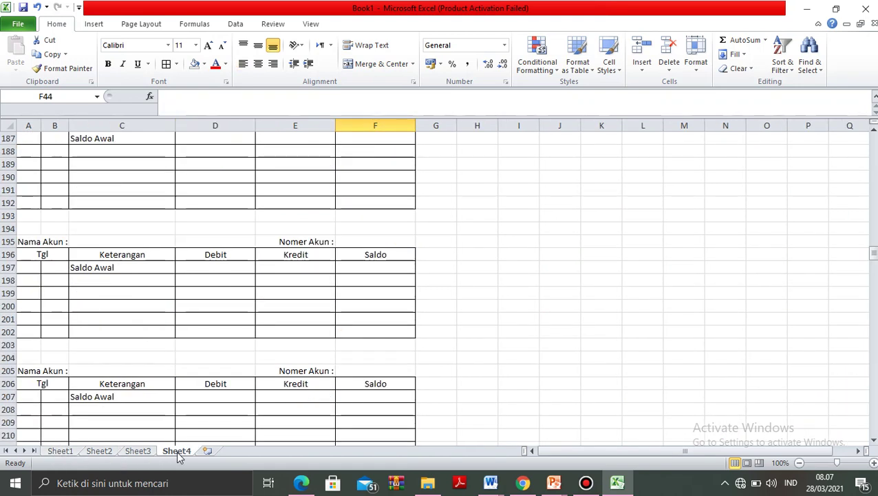
key("Up")
key("Up")
key("Up")
key("Up")
key("Up")
key("Up")
key("Up")
key("Up")
key("Up")
key("Up")
key("Up")
key("Up")
key("Up")
key("Up")
key("Up")
key("Up")
key("Up")
key("Up")
key("Up")
key("Up")
key("Up")
key("Up")
key("Up")
key("Up")
key("Up")
key("Up")
key("Up")
key("Up")
key("Up")
key("Up")
key("Up")
key("Up")
key("Up")
key("Up")
key("Up")
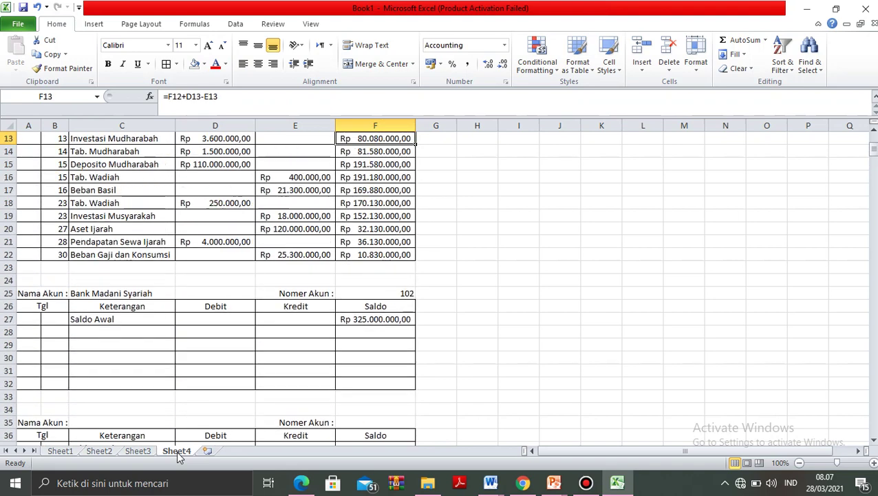
key("ctrl+Home")
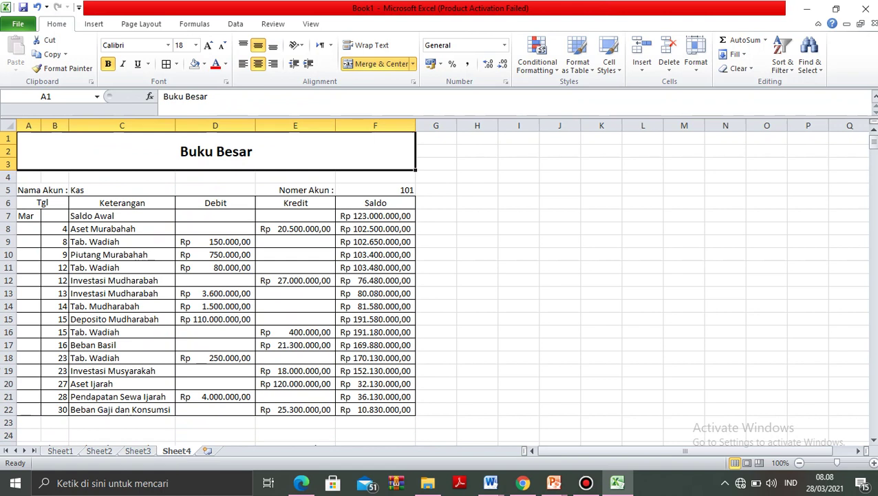
left_click(428, 288)
key("Left")
key("Left")
key("Left")
key("Left")
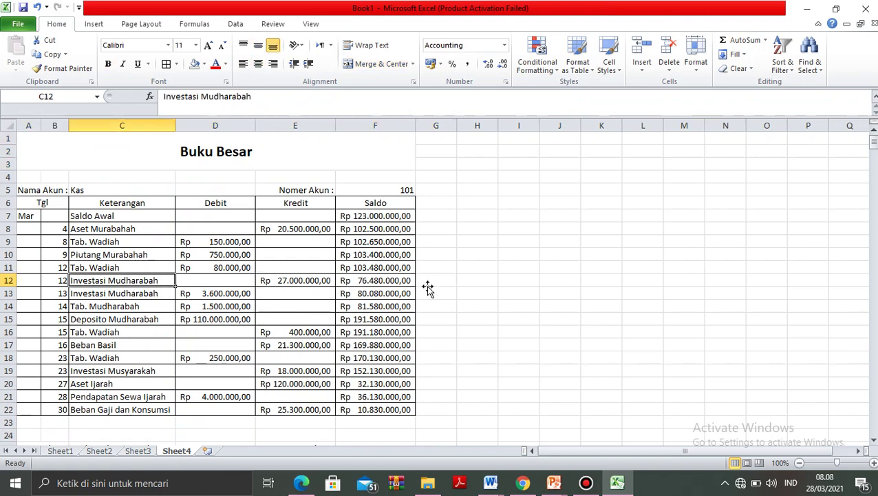
key("Left")
key("Left")
Review the Saldo Awal account list on Sheet1, from Laba ditahan back up to the column headings.
left_click(59, 450)
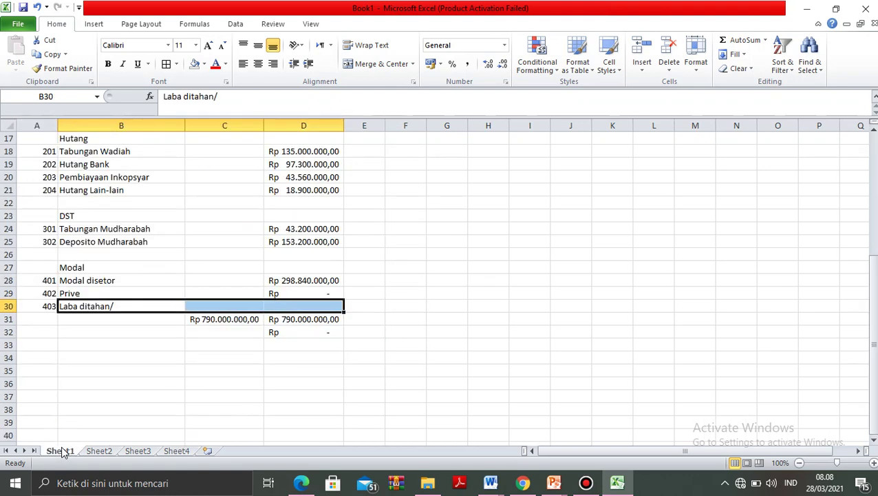
key("Left")
key("Up")
key("Up")
key("Up")
key("Up")
key("Up")
key("Up")
key("Up")
key("Up")
key("Up")
key("Up")
key("Up")
key("Up")
key("Up")
key("Up")
key("Up")
key("Up")
key("Up")
key("Up")
key("Up")
key("Up")
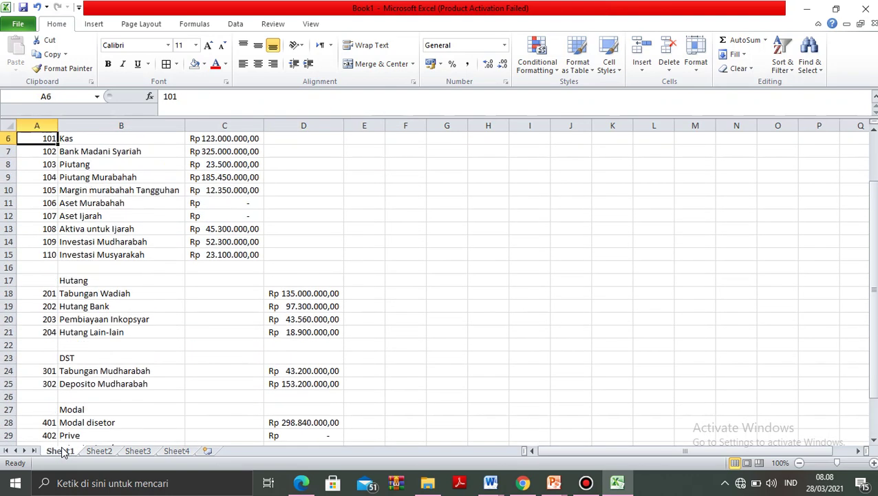
key("Up")
key("Up")
key("Up")
key("Up")
Highlight the account names in column B of Sheet1, from Kas in B6 through Laba ditahan in B30.
key("Down")
key("Down")
key("Right")
key("Down")
key("shift+Down")
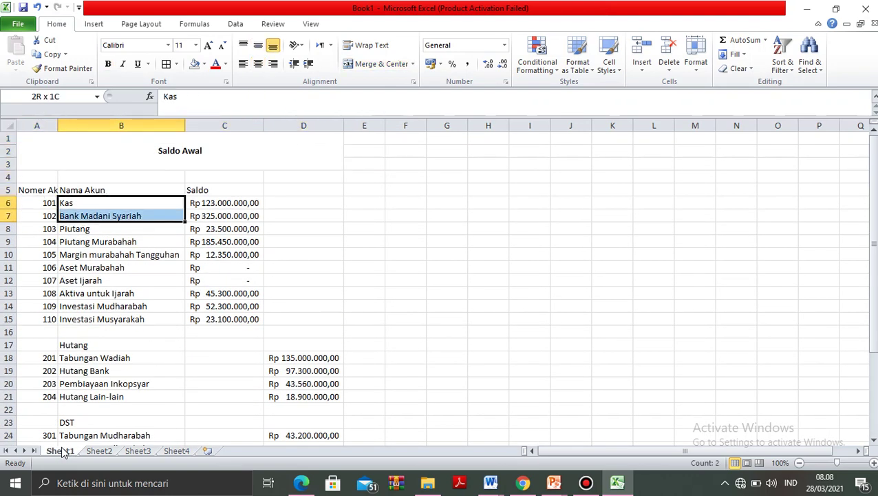
key("shift+Down")
key("shift+Down")
key("shift+Down")
key("shift+Down")
key("shift+Down")
key("shift+Down")
key("shift+Down")
key("shift+Down")
key("shift+Down")
key("shift+Down")
key("shift+Down")
key("shift+Down")
key("shift+Down")
key("shift+Down")
key("shift+Down")
key("shift+Down")
key("shift+Down")
key("shift+Down")
key("shift+Down")
key("shift+Down")
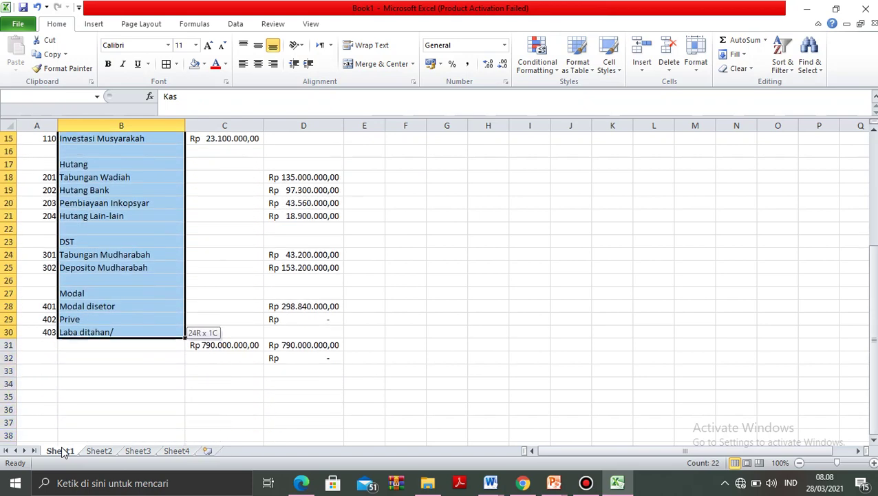
key("shift+Up")
key("shift+Up")
key("shift+Up")
key("shift+Up")
key("shift+Down")
key("shift+Down")
key("shift+Down")
key("shift+Down")
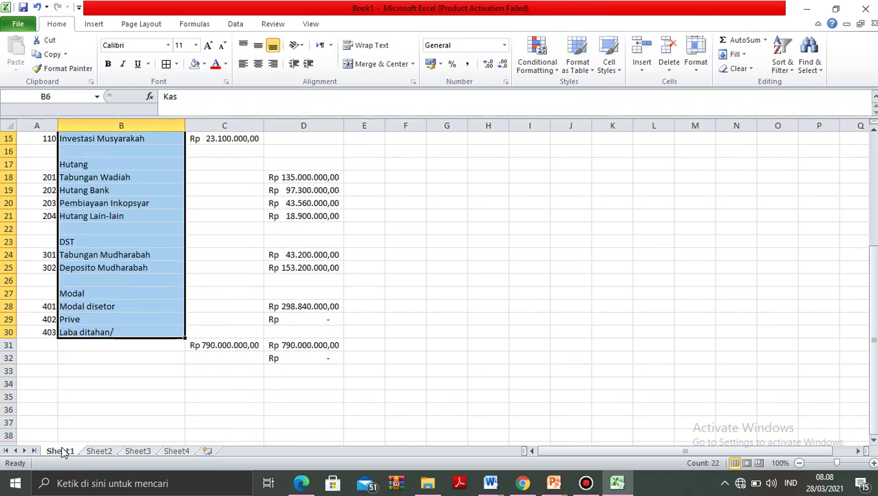
Deselect the account names and return to the Kas ledger on Sheet4.
key("Right")
key("Right")
key("Right")
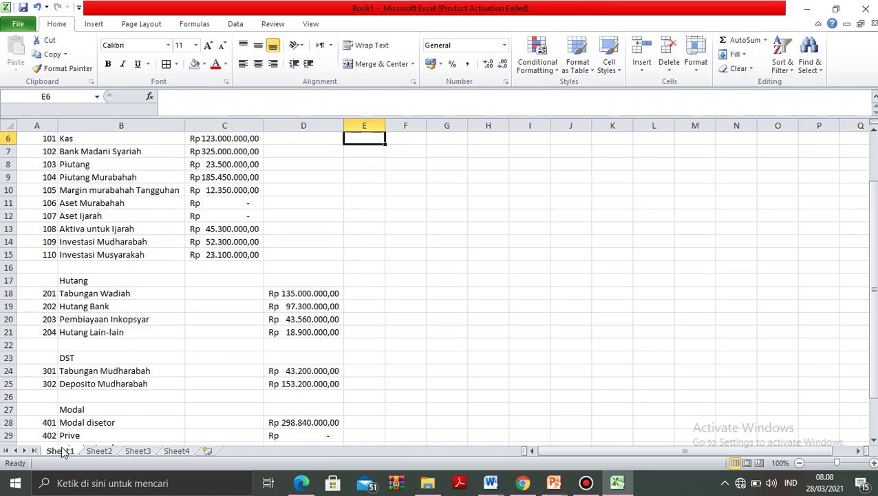
left_click(187, 451)
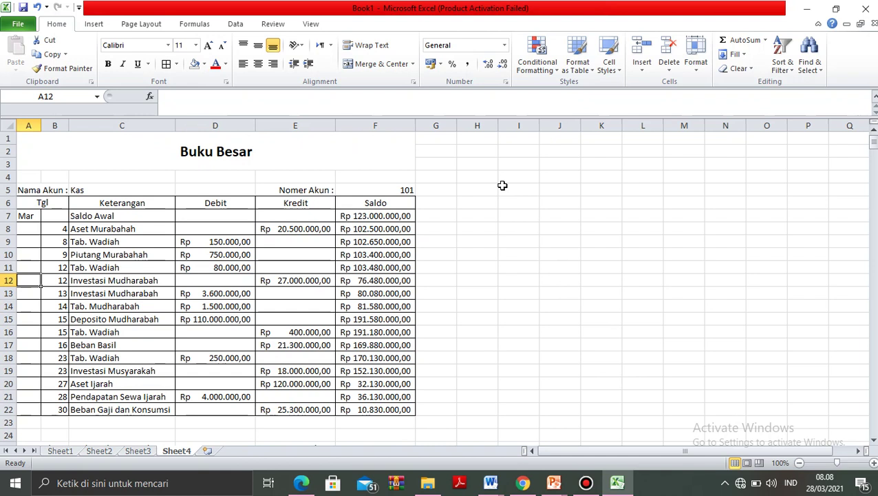
left_click(586, 484)
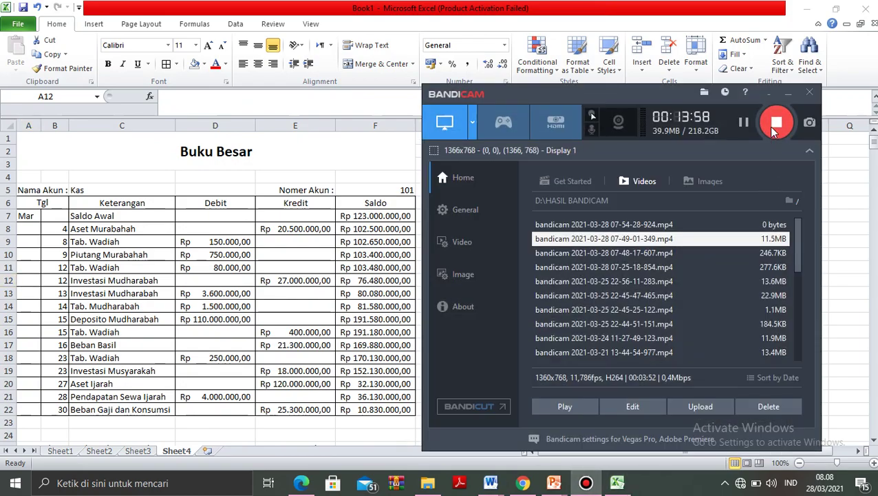